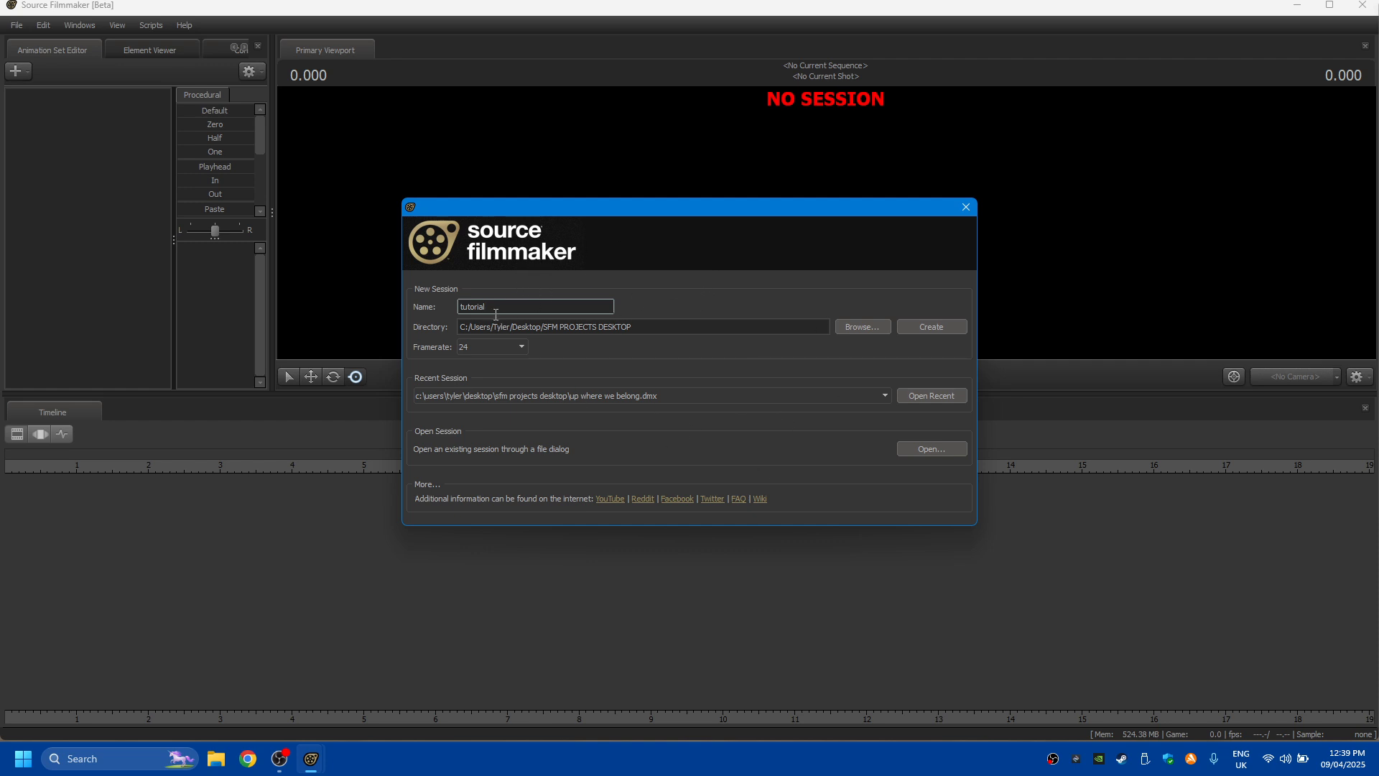
- Set the framerate to 30 and create the new session named tutorial in the SFM PROJECTS DESKTOP directory
click(477, 349)
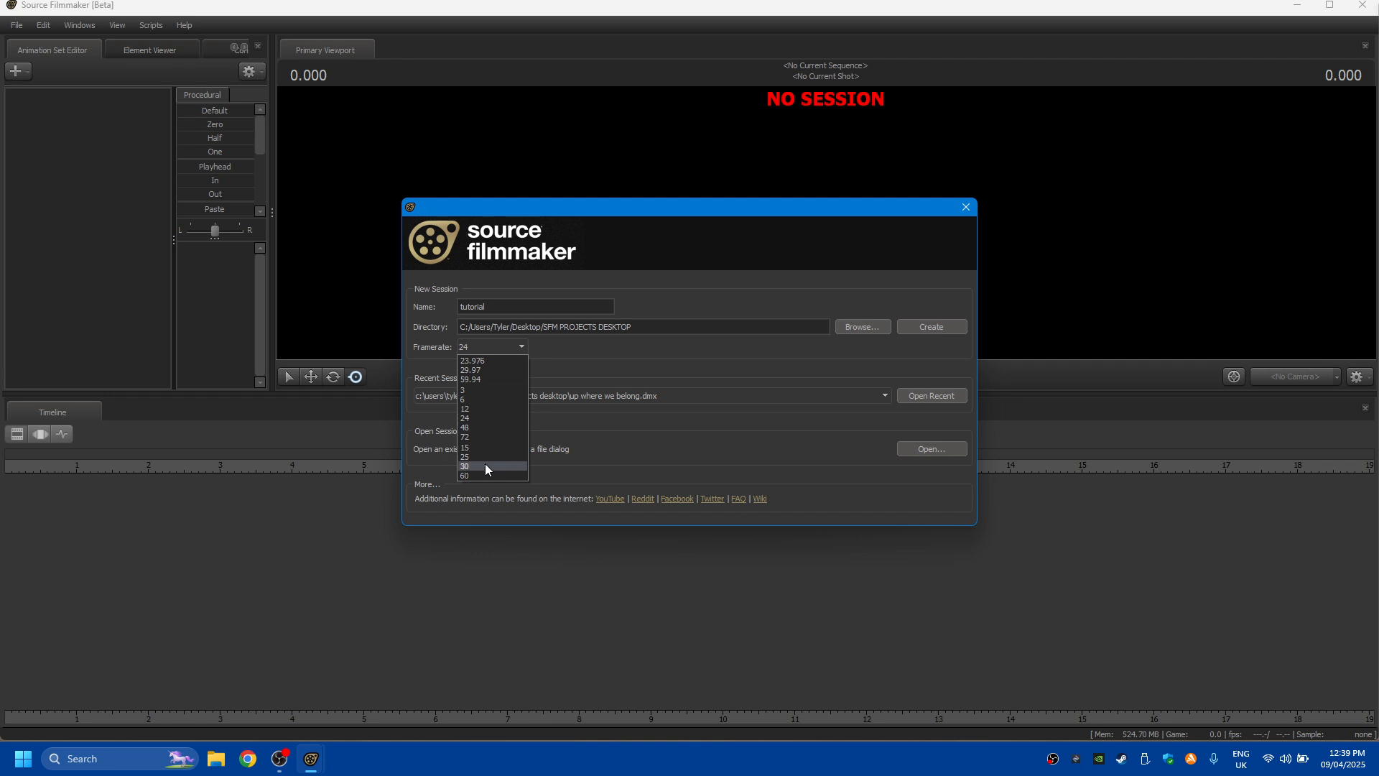
click(470, 465)
click(822, 394)
click(773, 376)
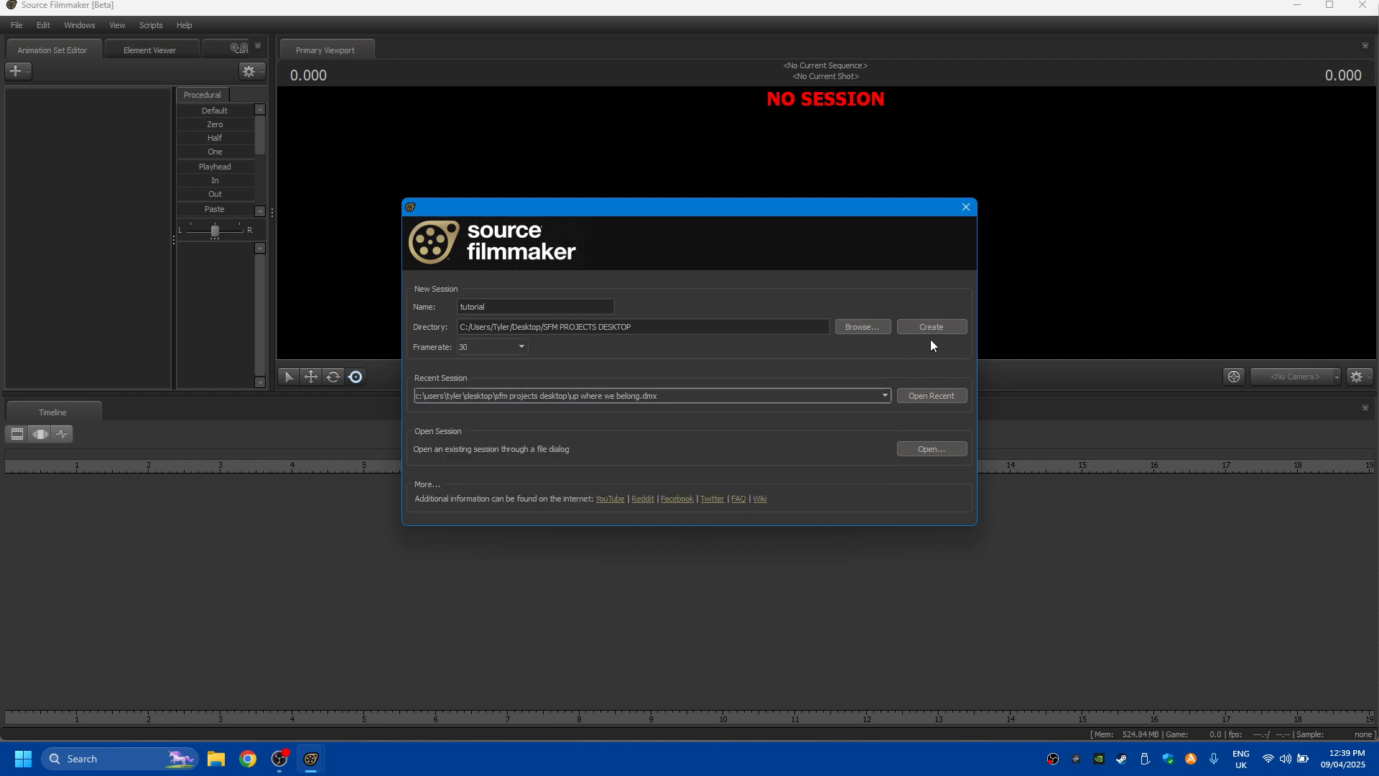
click(945, 325)
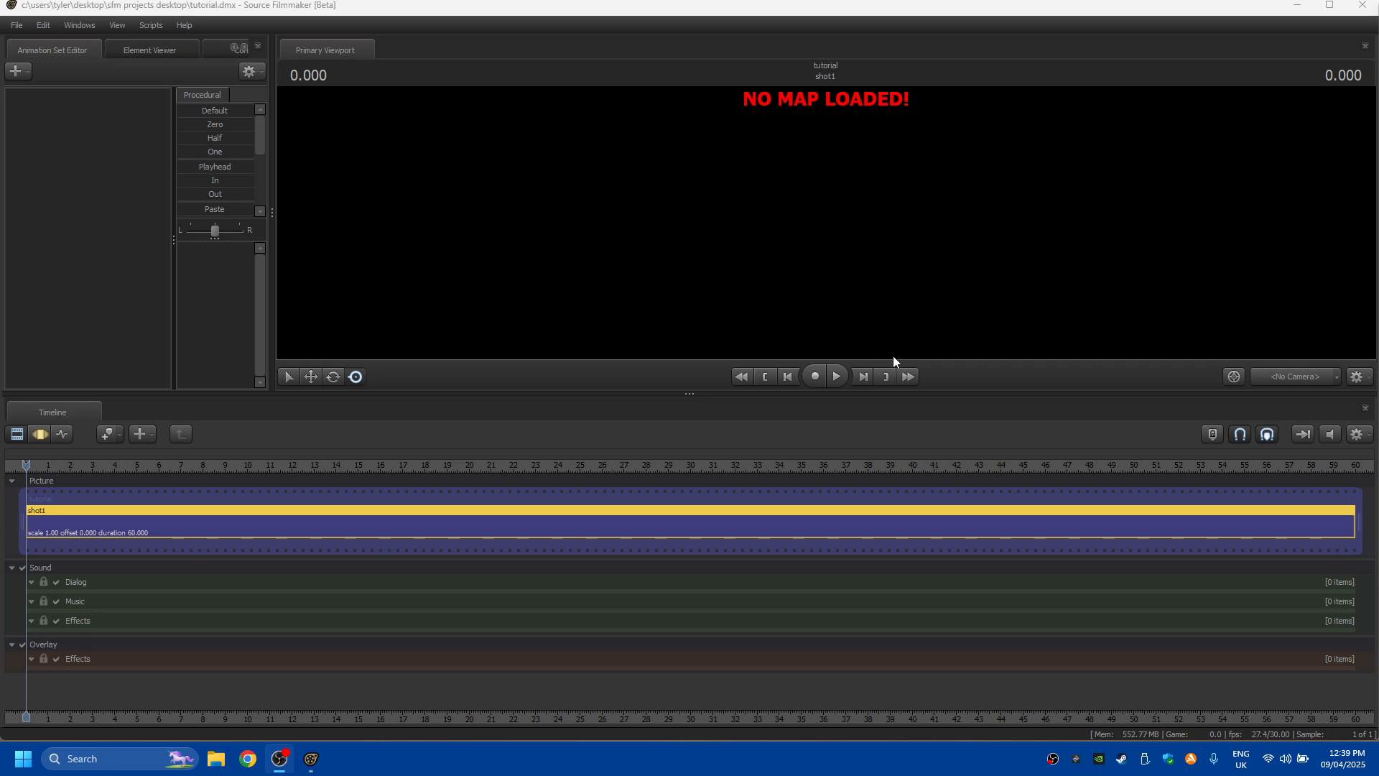
click(854, 434)
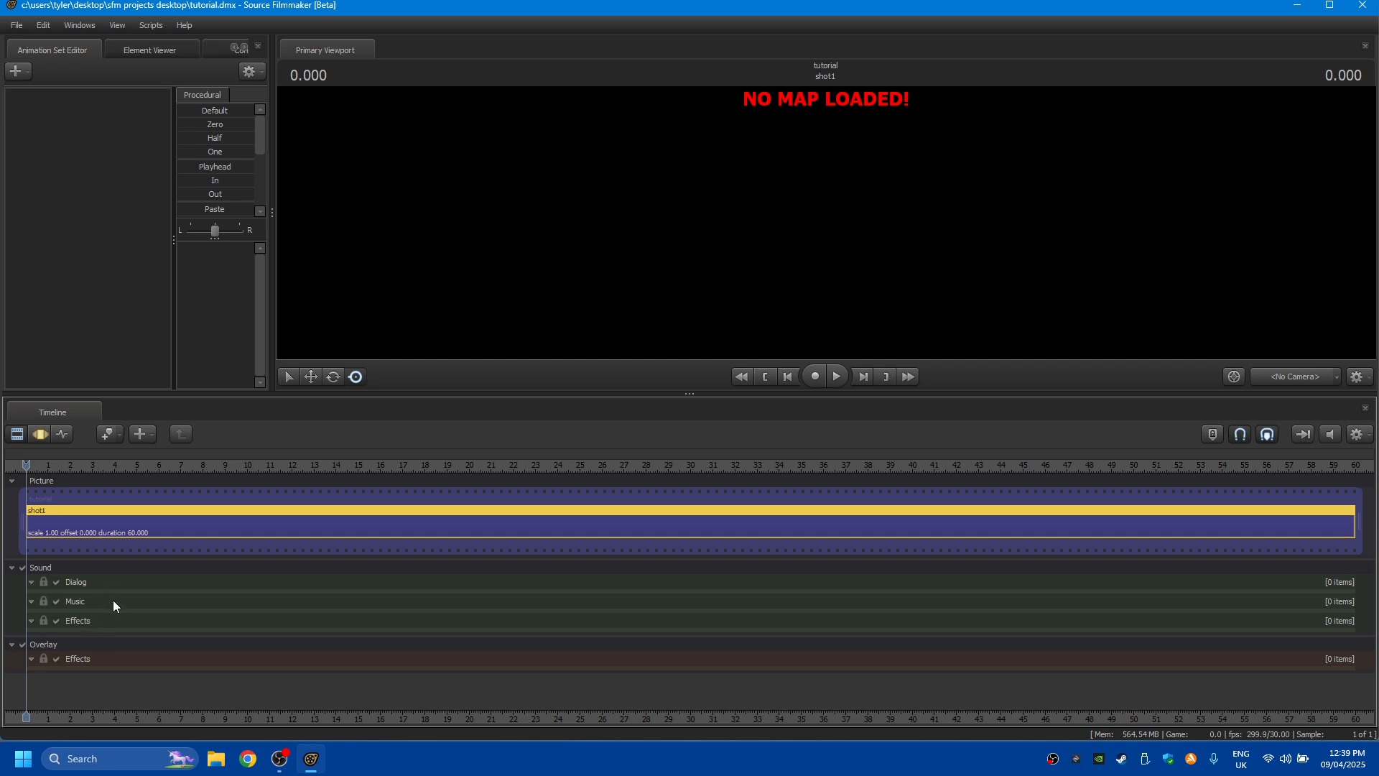
right_click(124, 566)
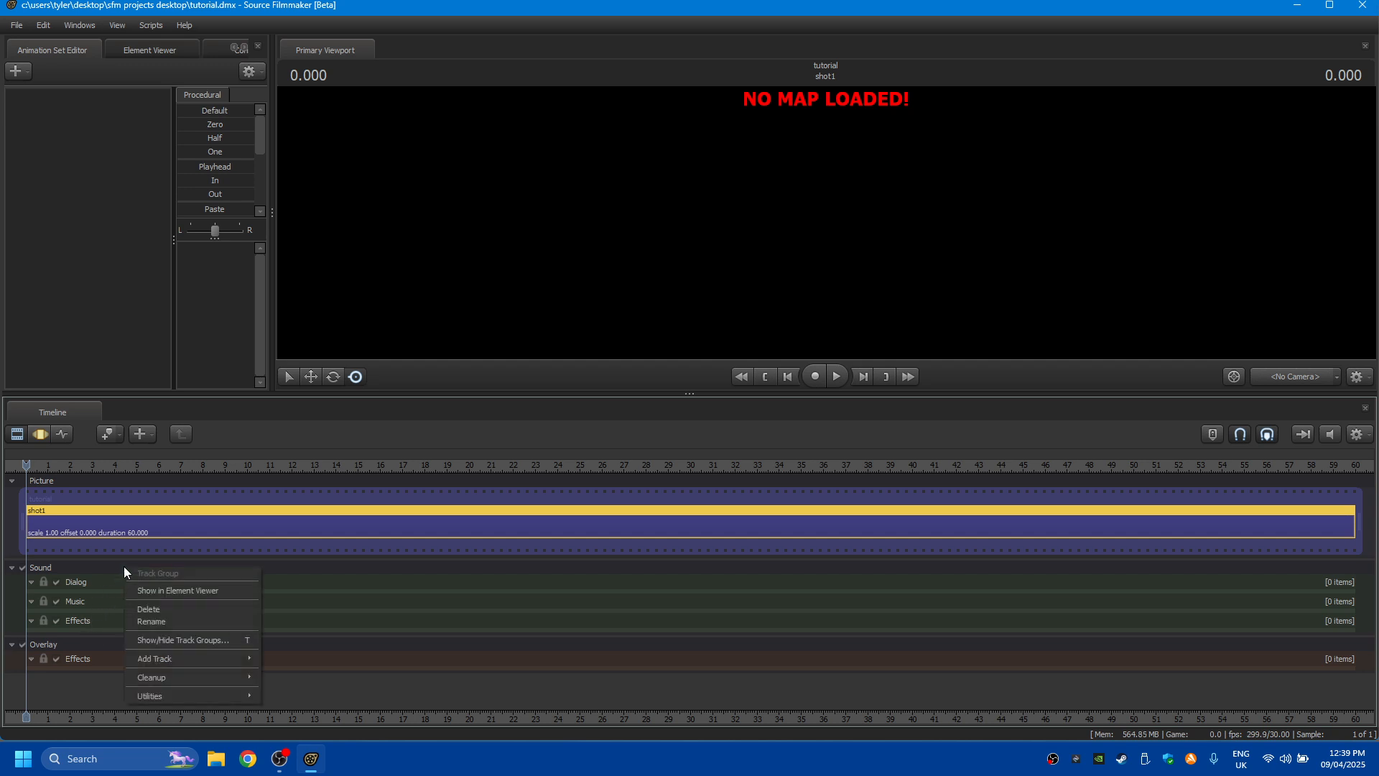
click(109, 605)
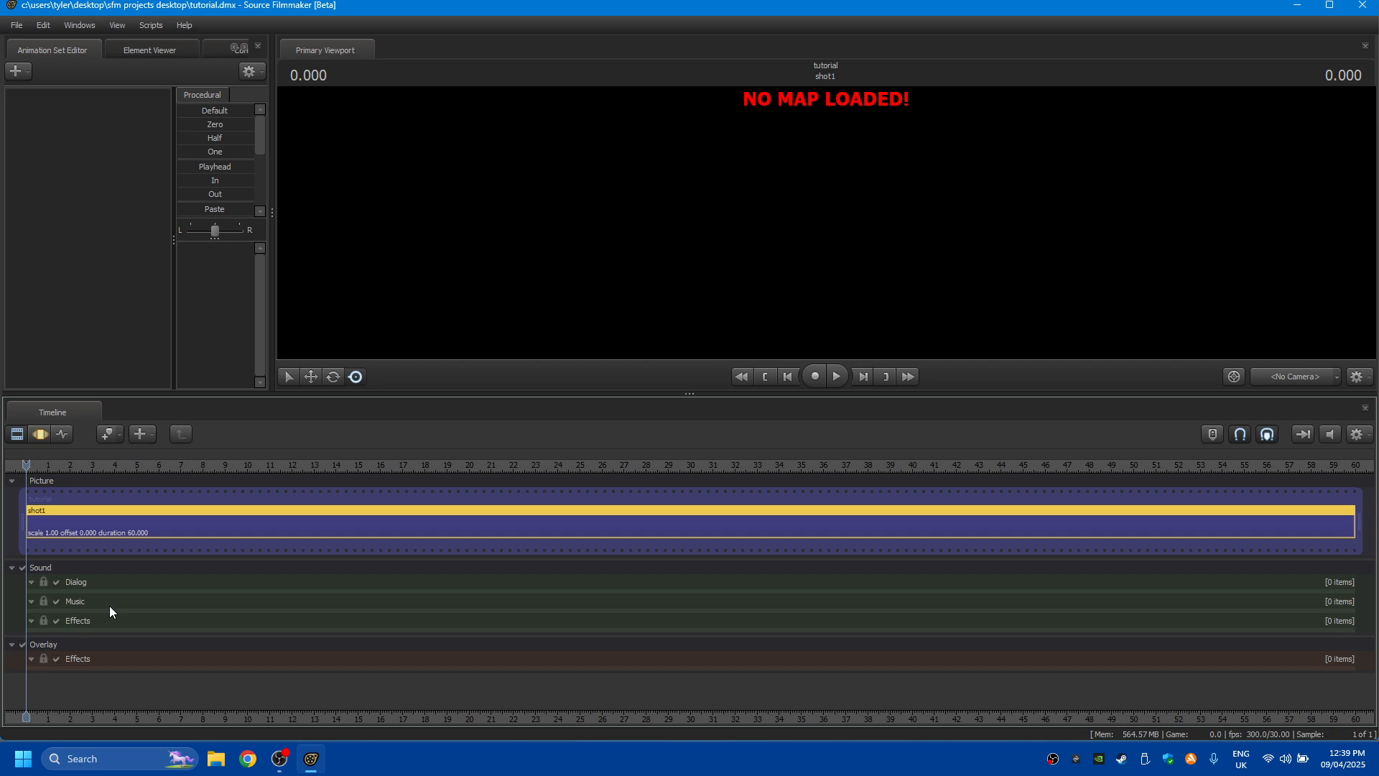
right_click(116, 606)
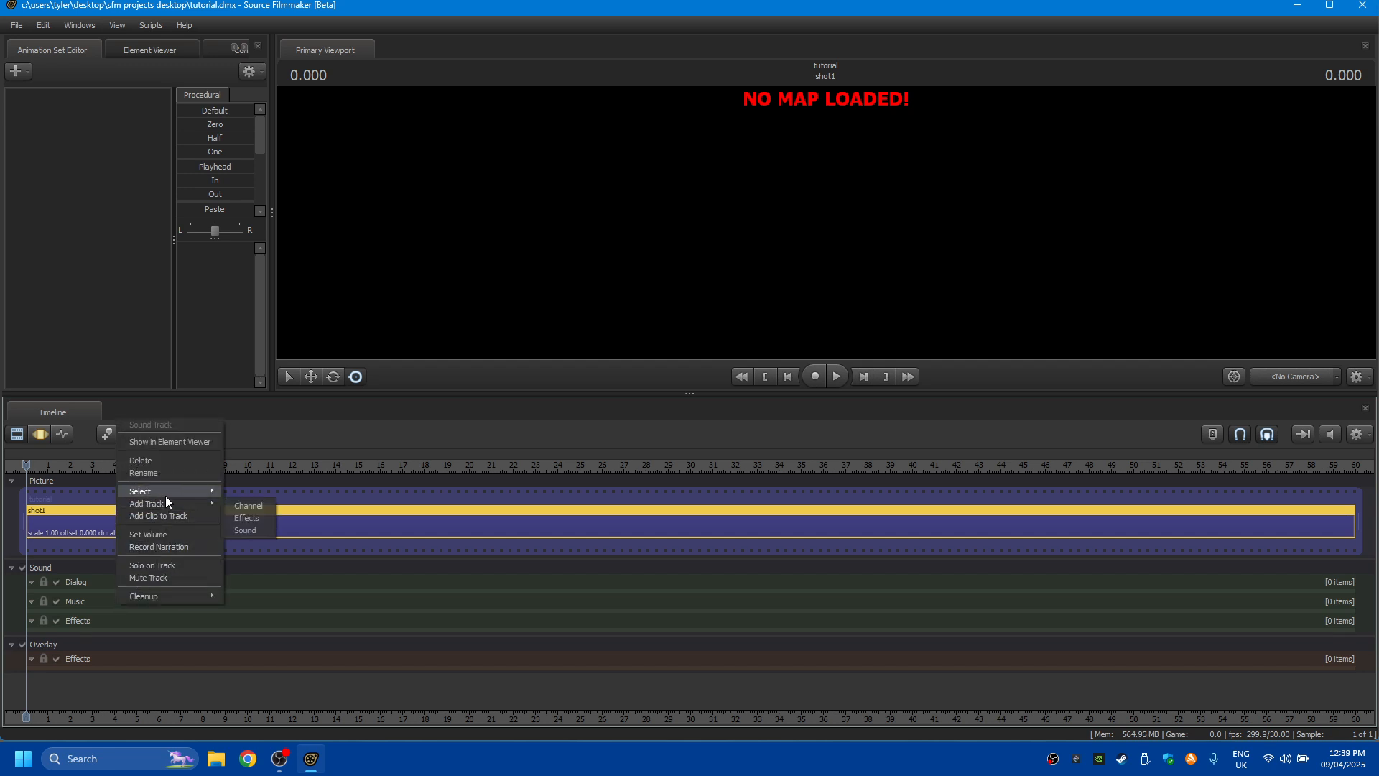
click(332, 610)
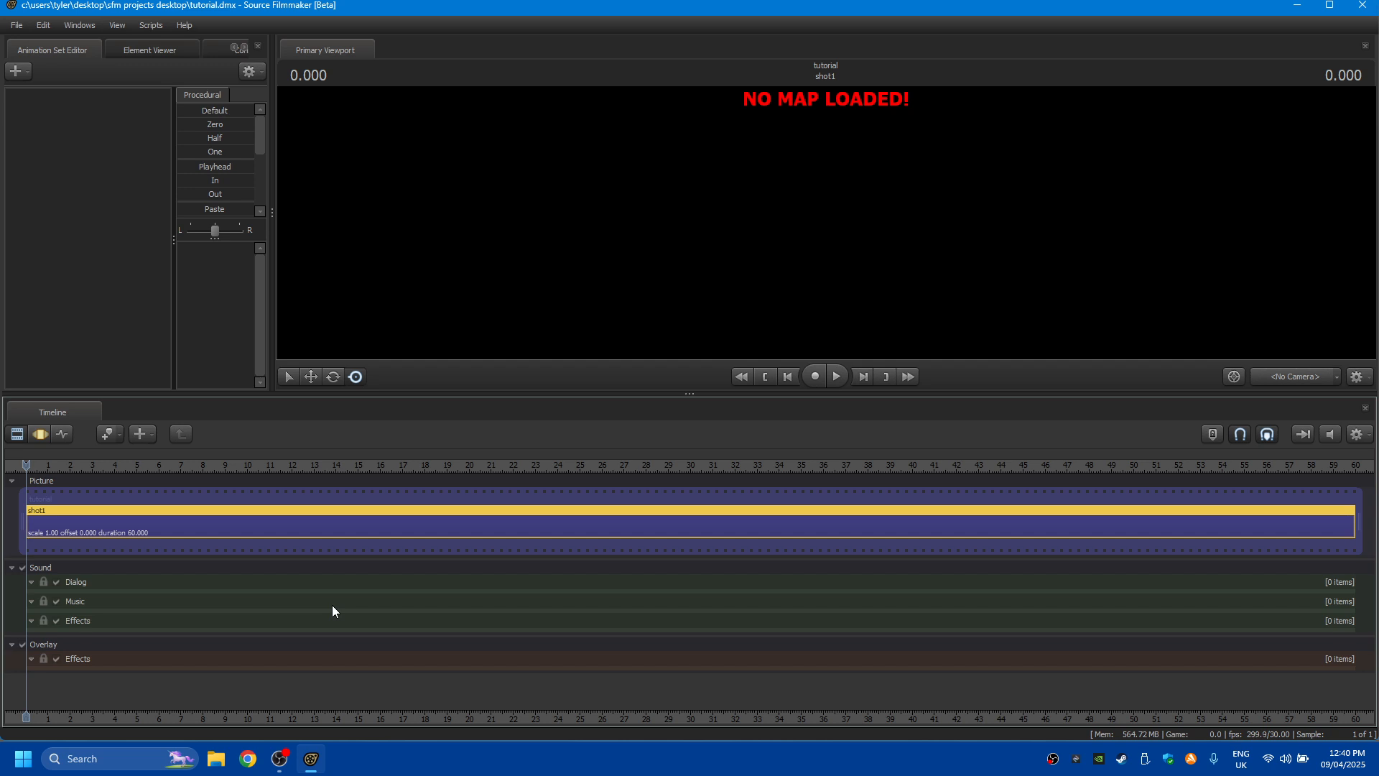
- Switch to File Explorer and select the untitled audio file in the Music folder
click(217, 759)
click(144, 276)
click(649, 148)
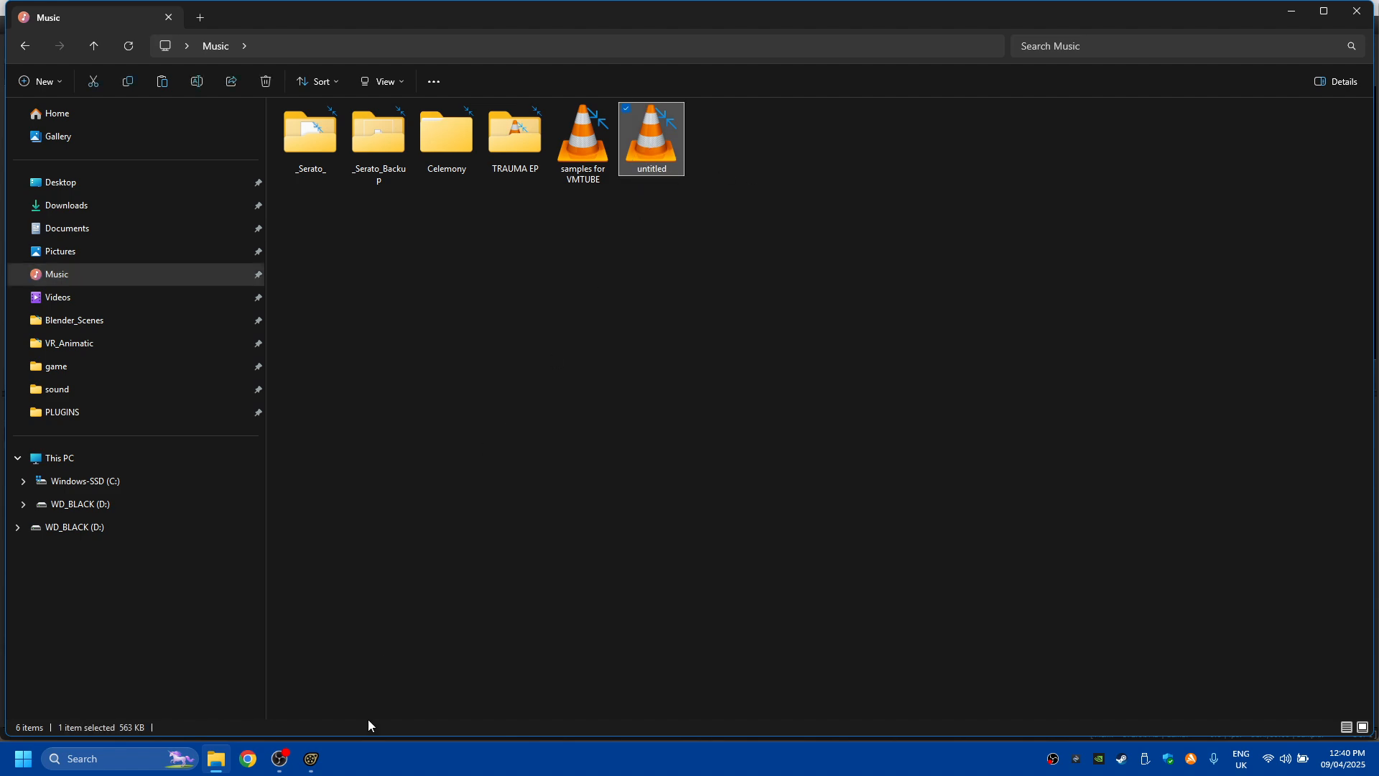
- Leave the file browser and launch Audacity
click(310, 759)
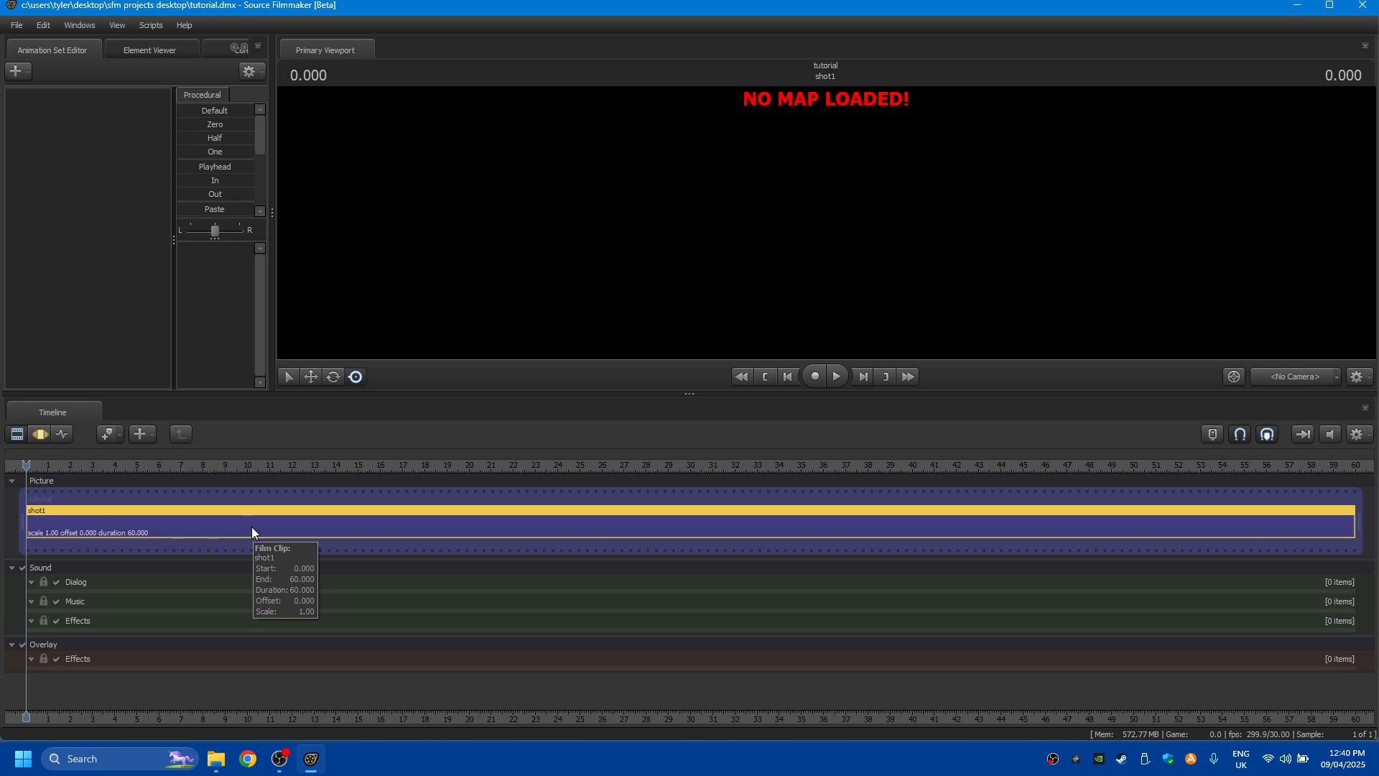
click(30, 766)
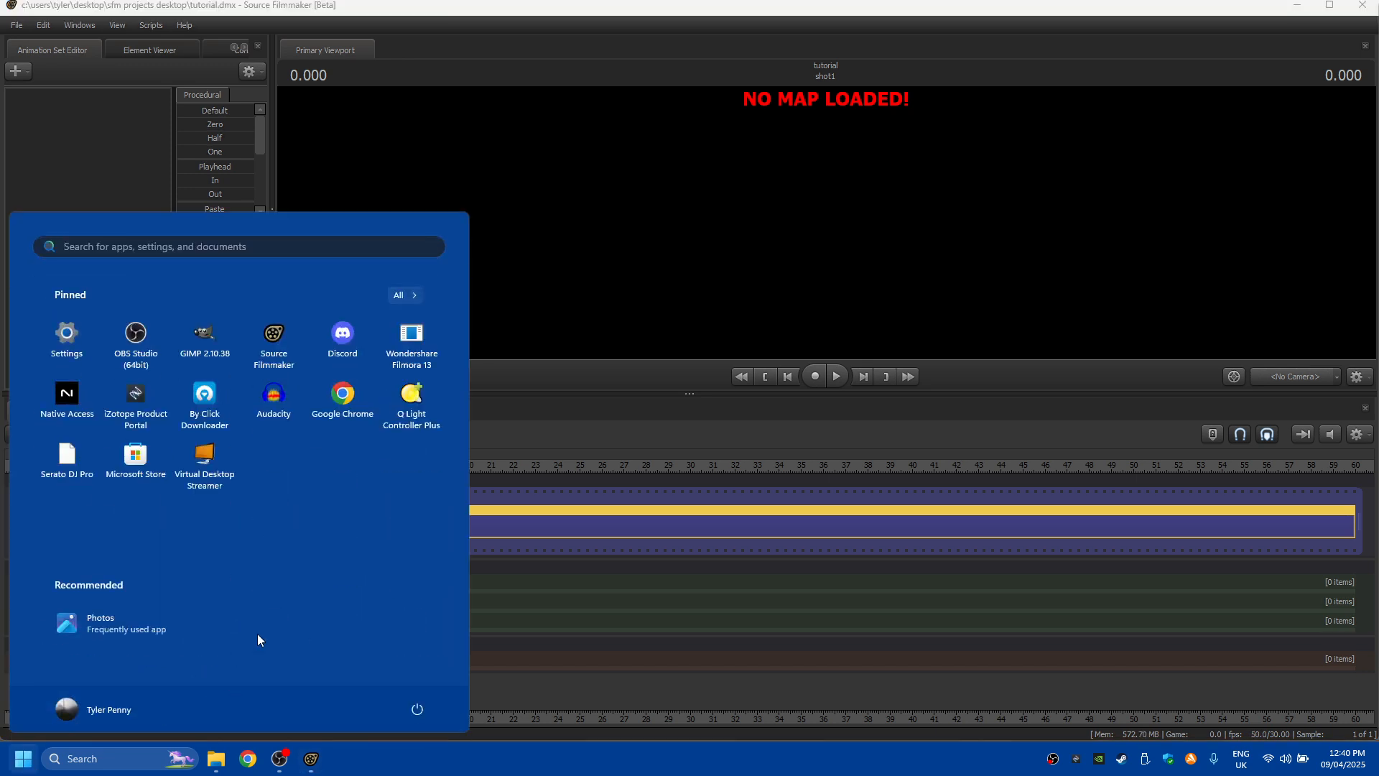
click(273, 397)
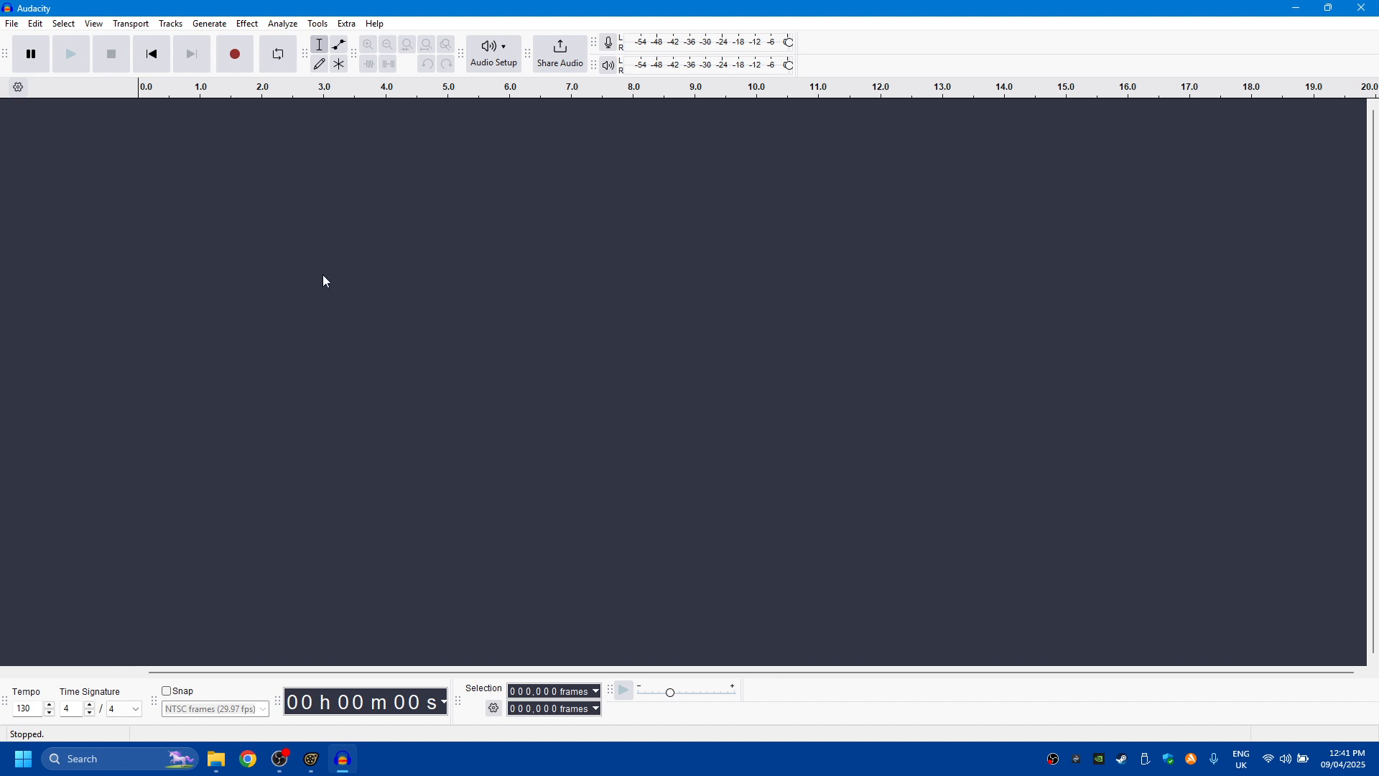
- In the audio settings, choose 16-bit as default sample format and 44100 Hz as default sample rate, and apply them
click(495, 54)
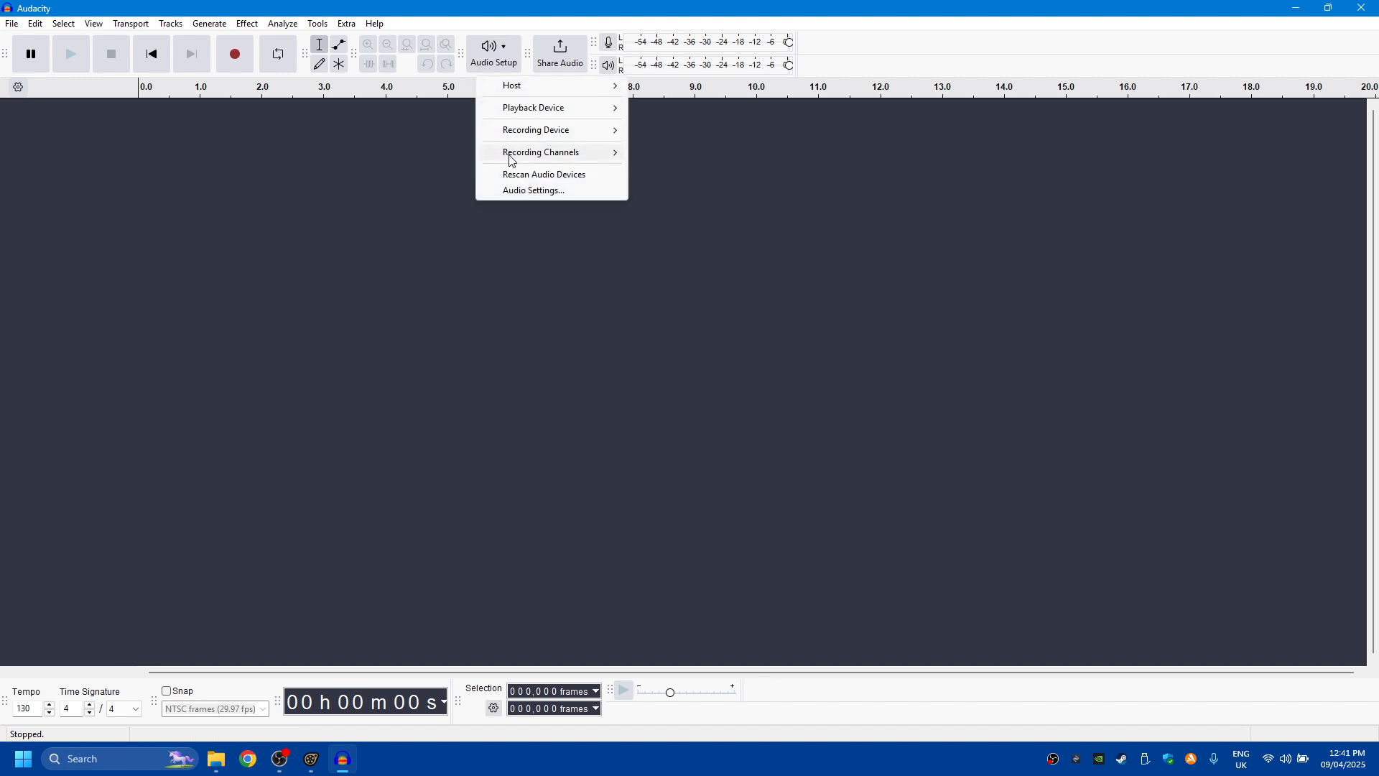
click(502, 66)
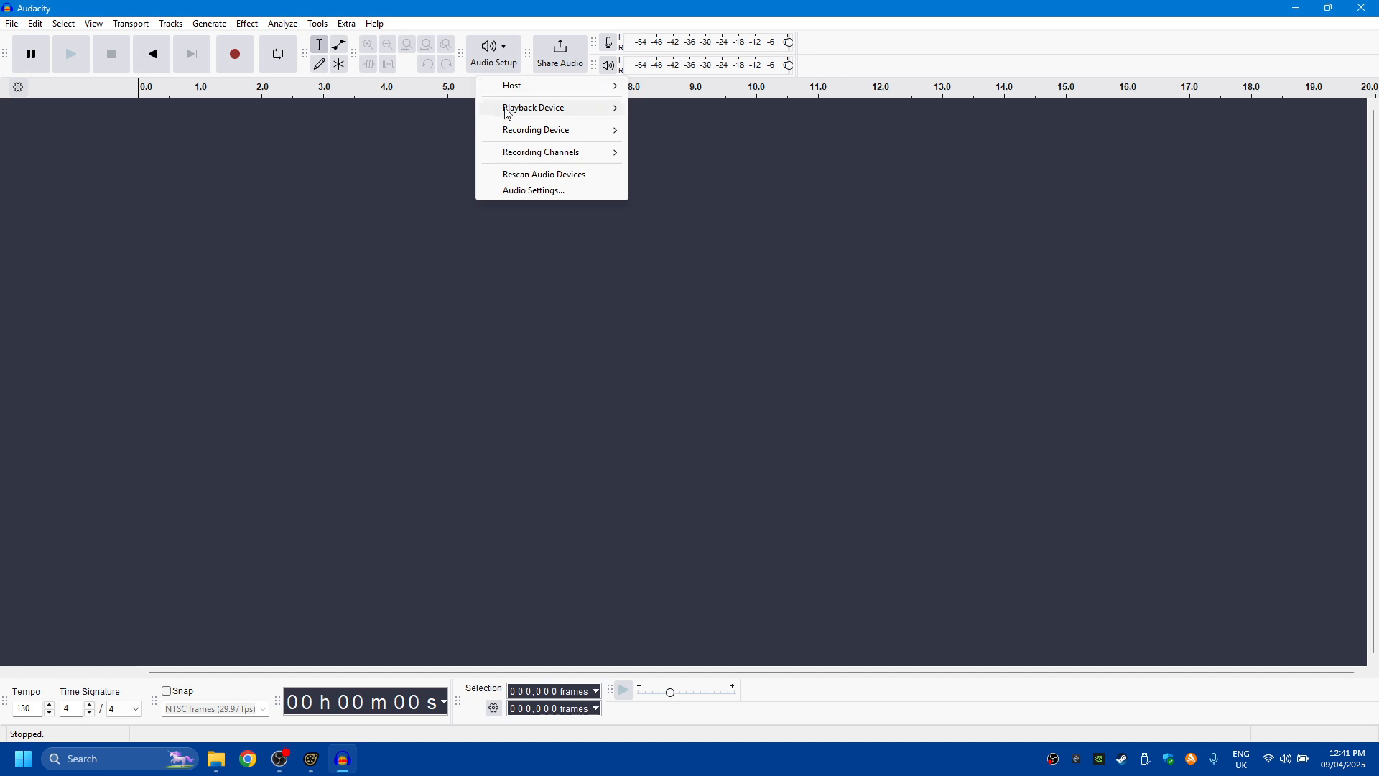
click(523, 192)
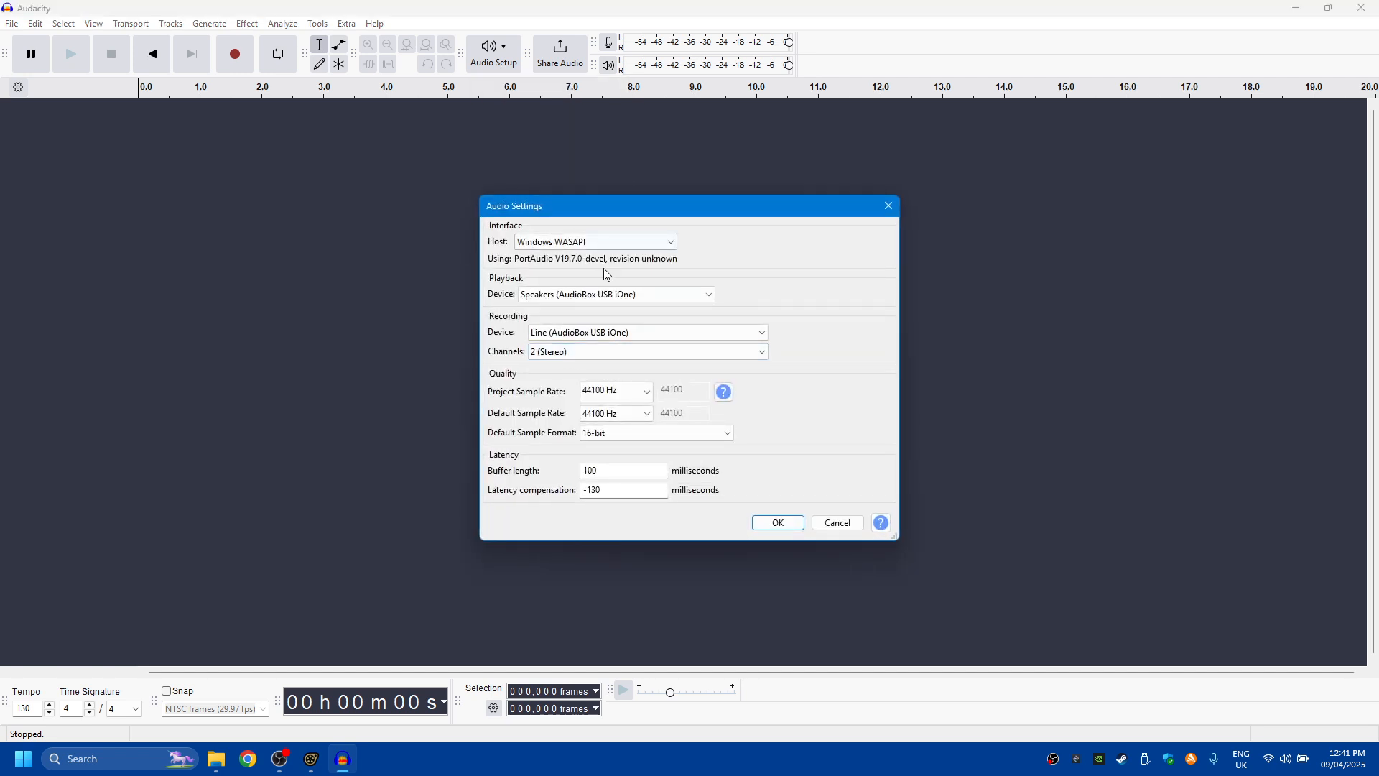
click(632, 430)
click(626, 444)
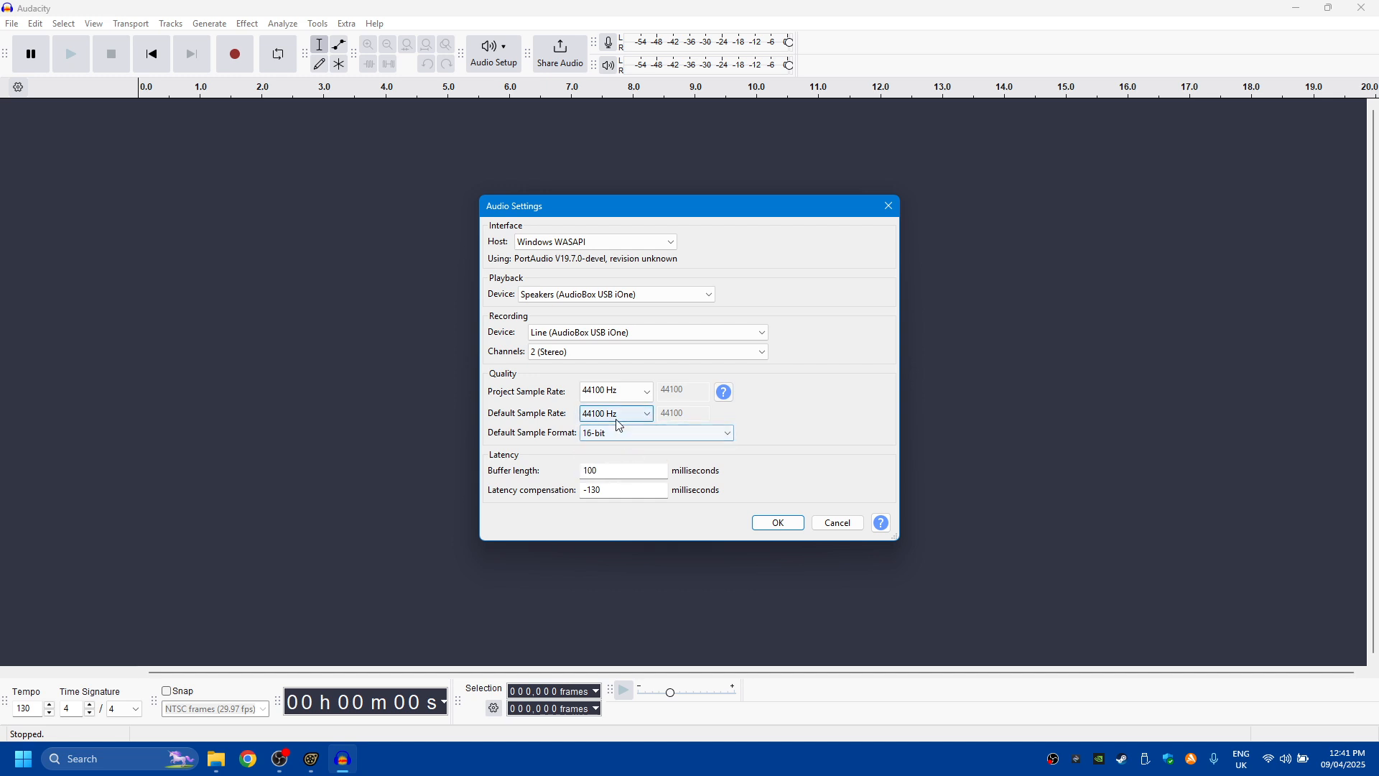
click(616, 414)
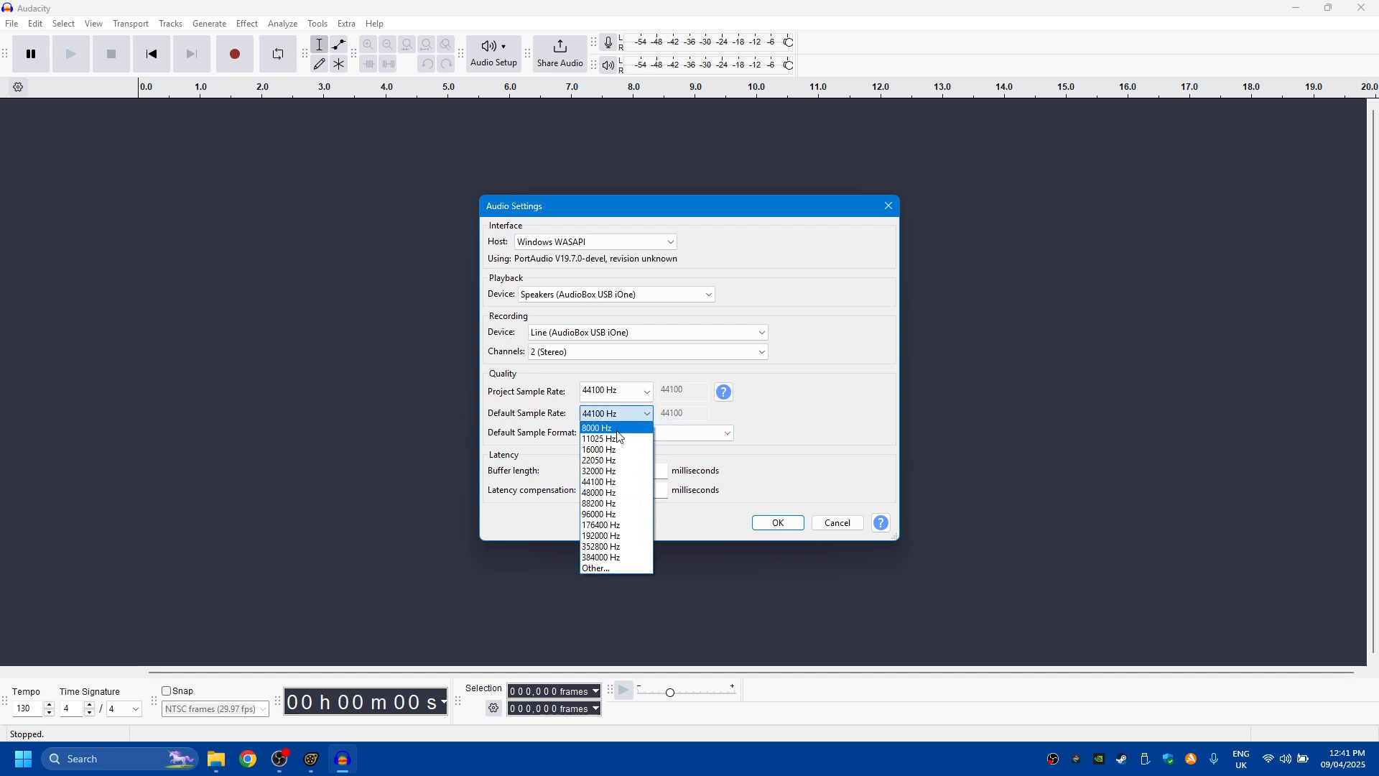
click(627, 483)
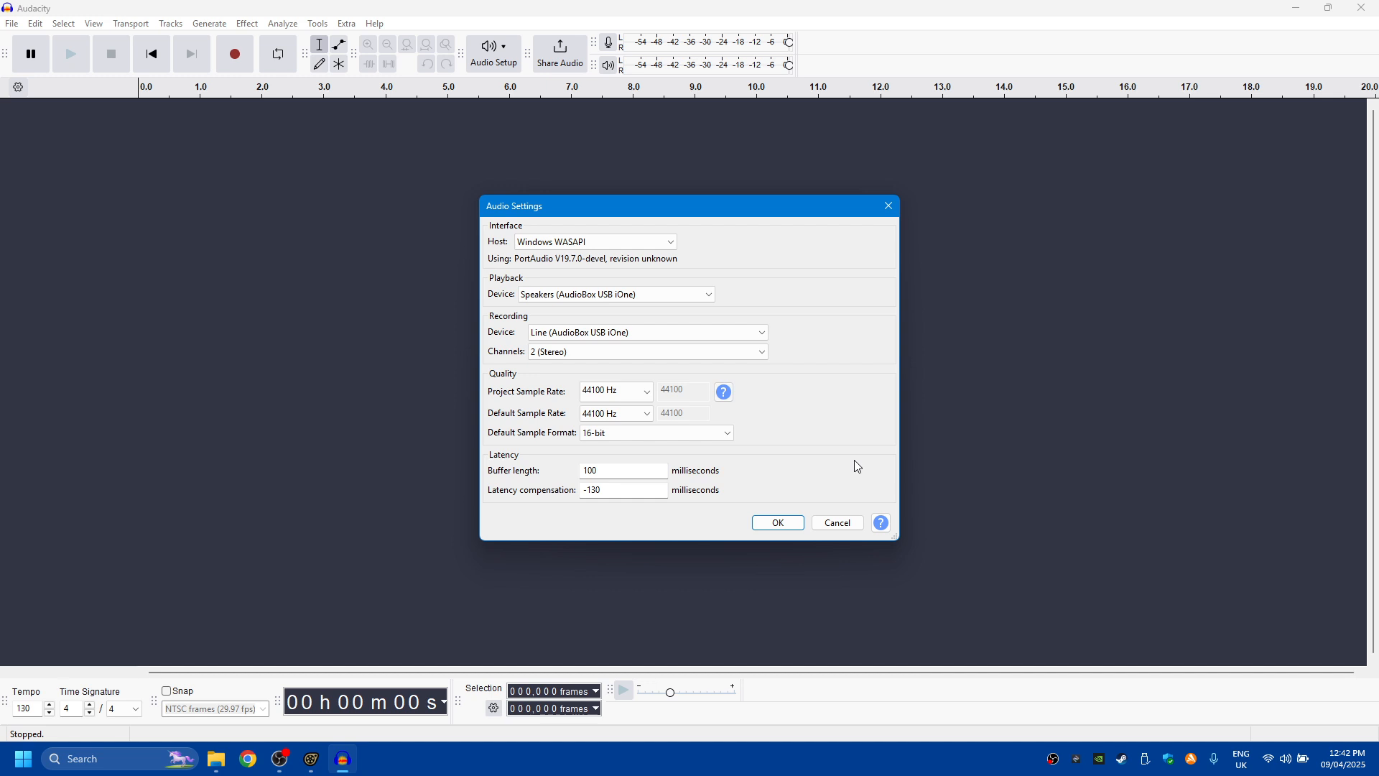
click(778, 524)
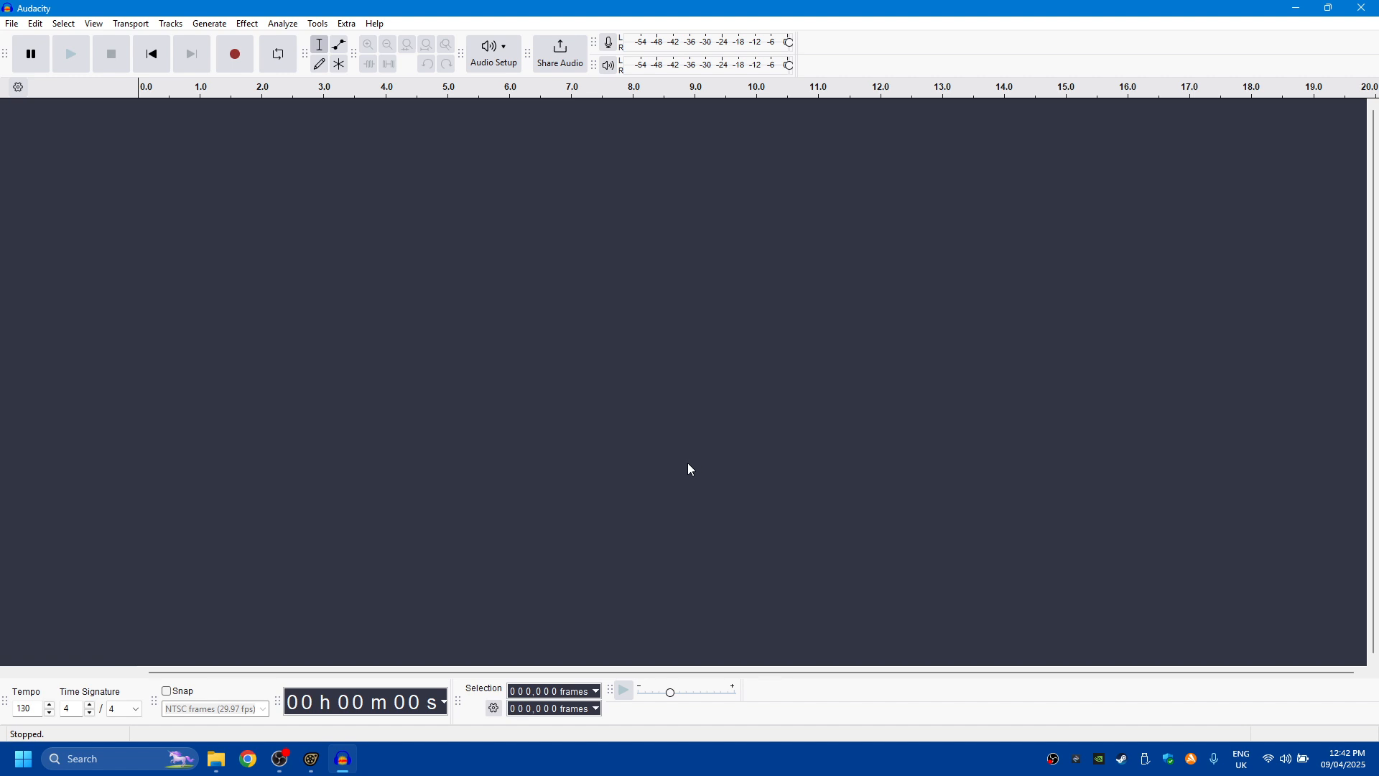
- Import the untitled audio file from the Music library and remove its track again
click(9, 26)
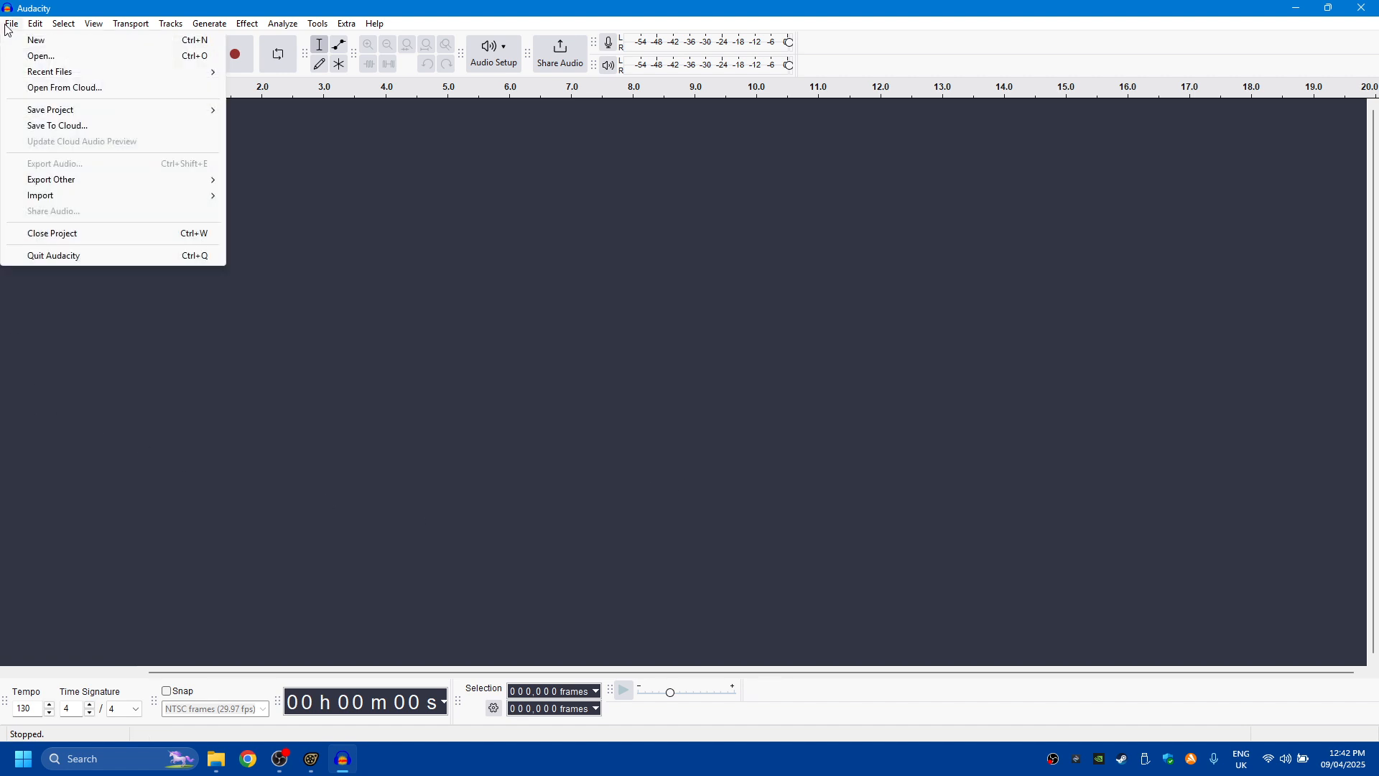
mouse_move(111, 196)
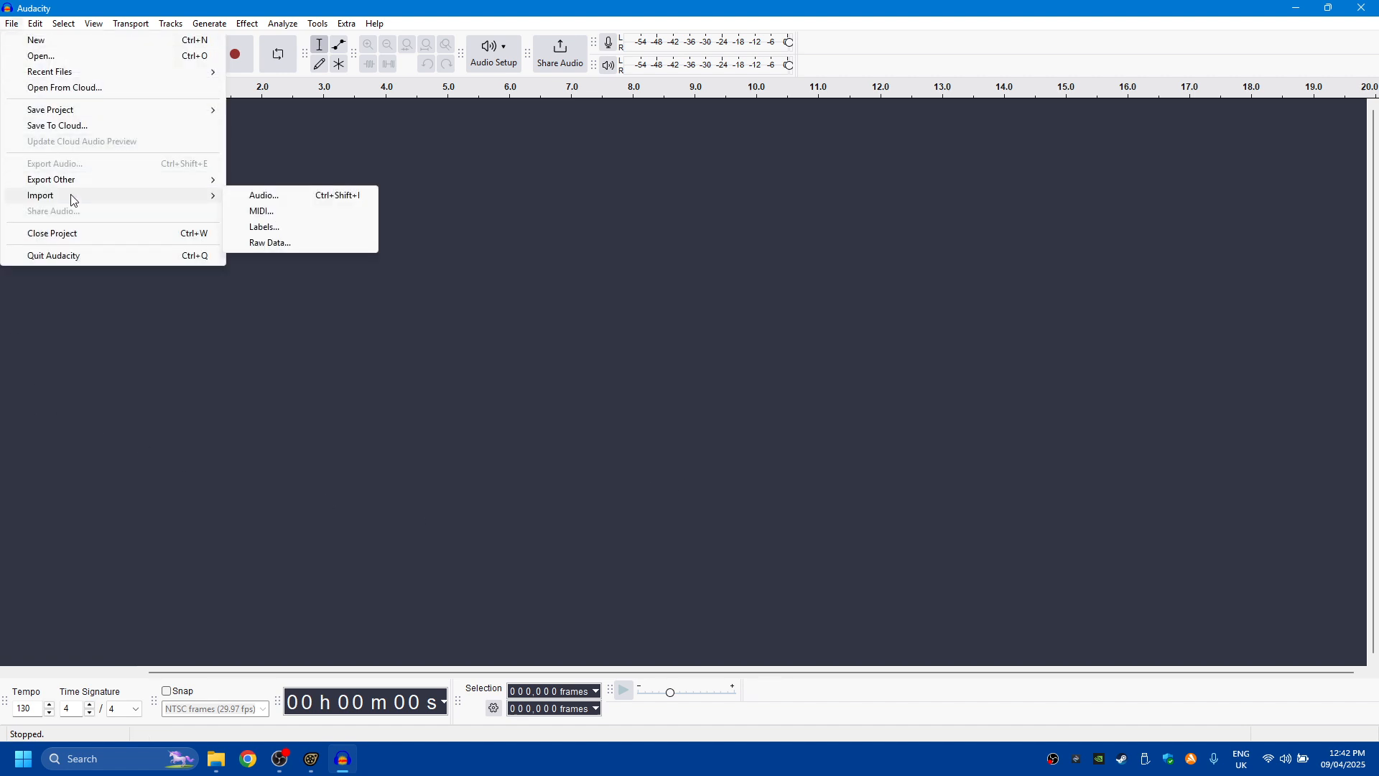
click(265, 196)
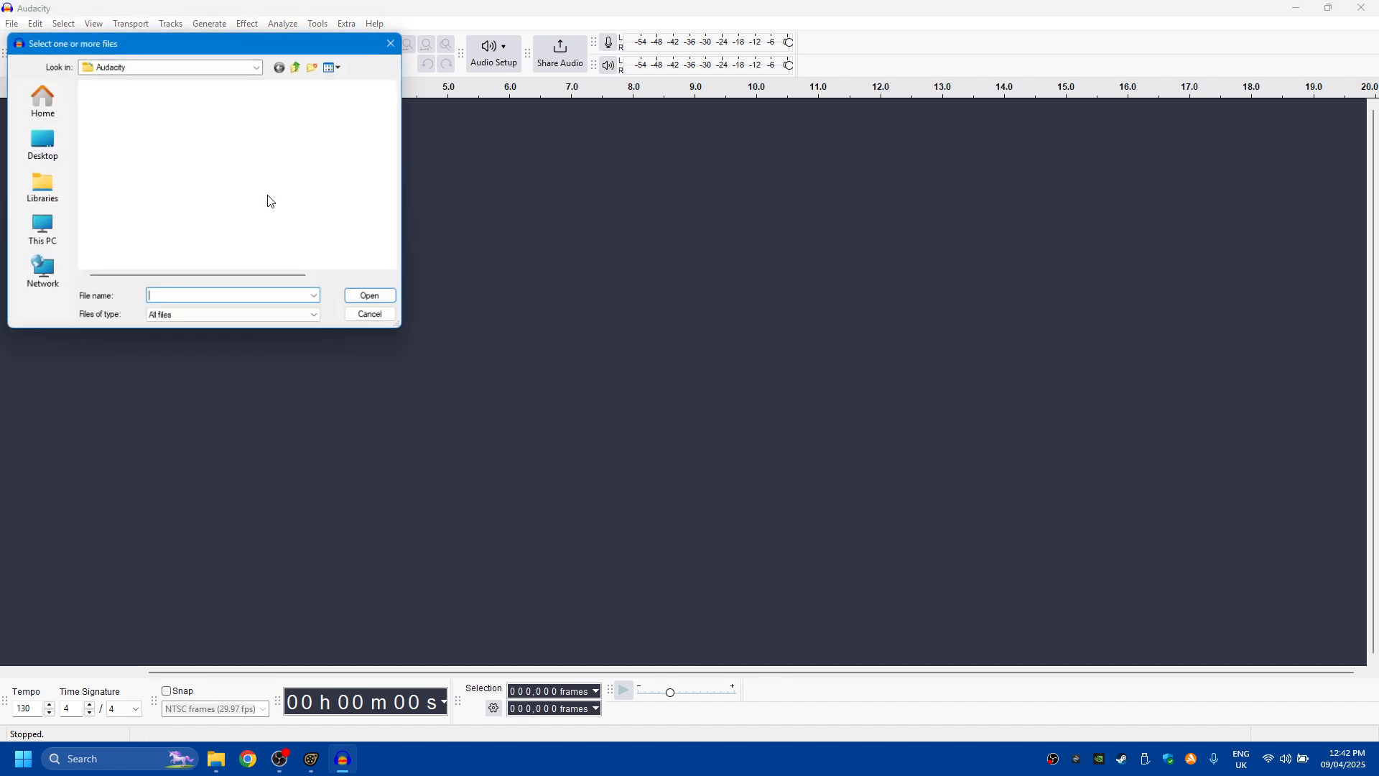
click(37, 194)
double_click(179, 127)
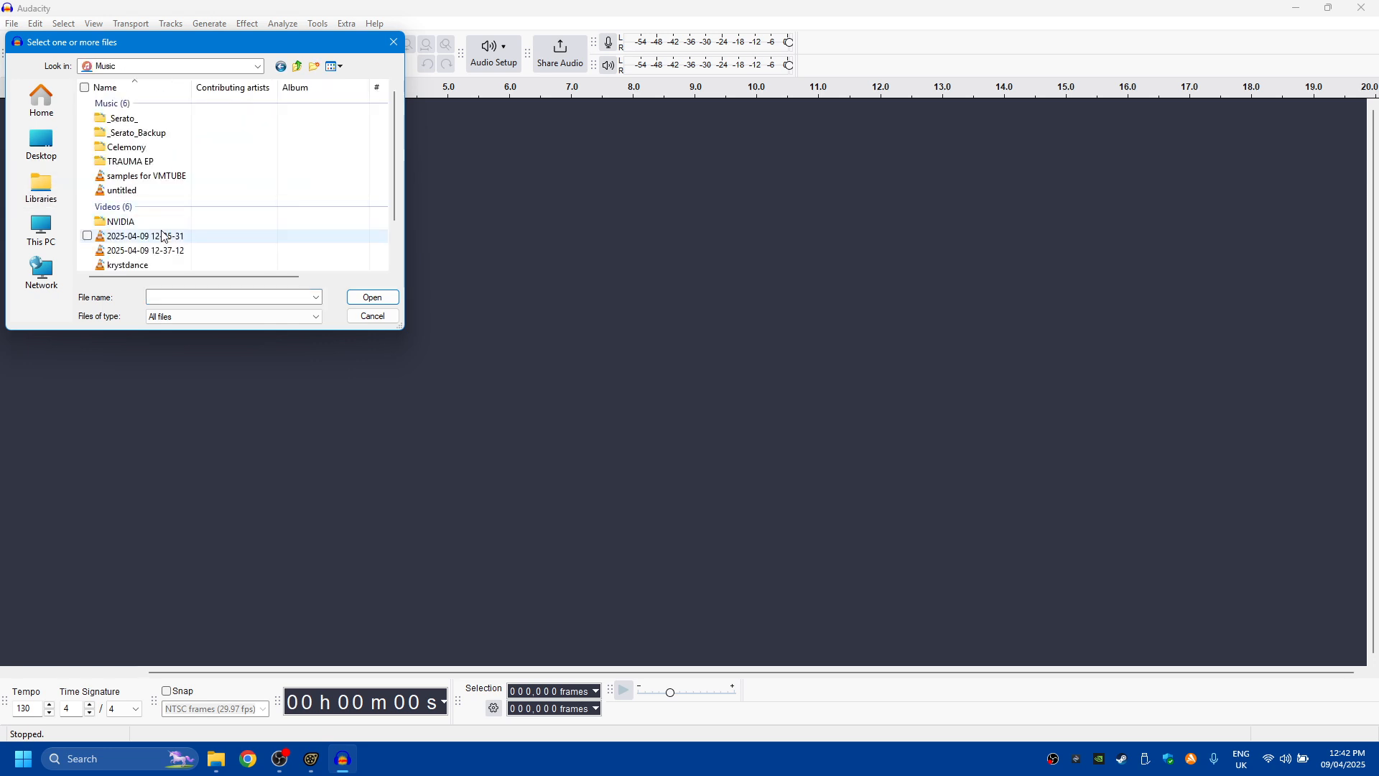
double_click(154, 191)
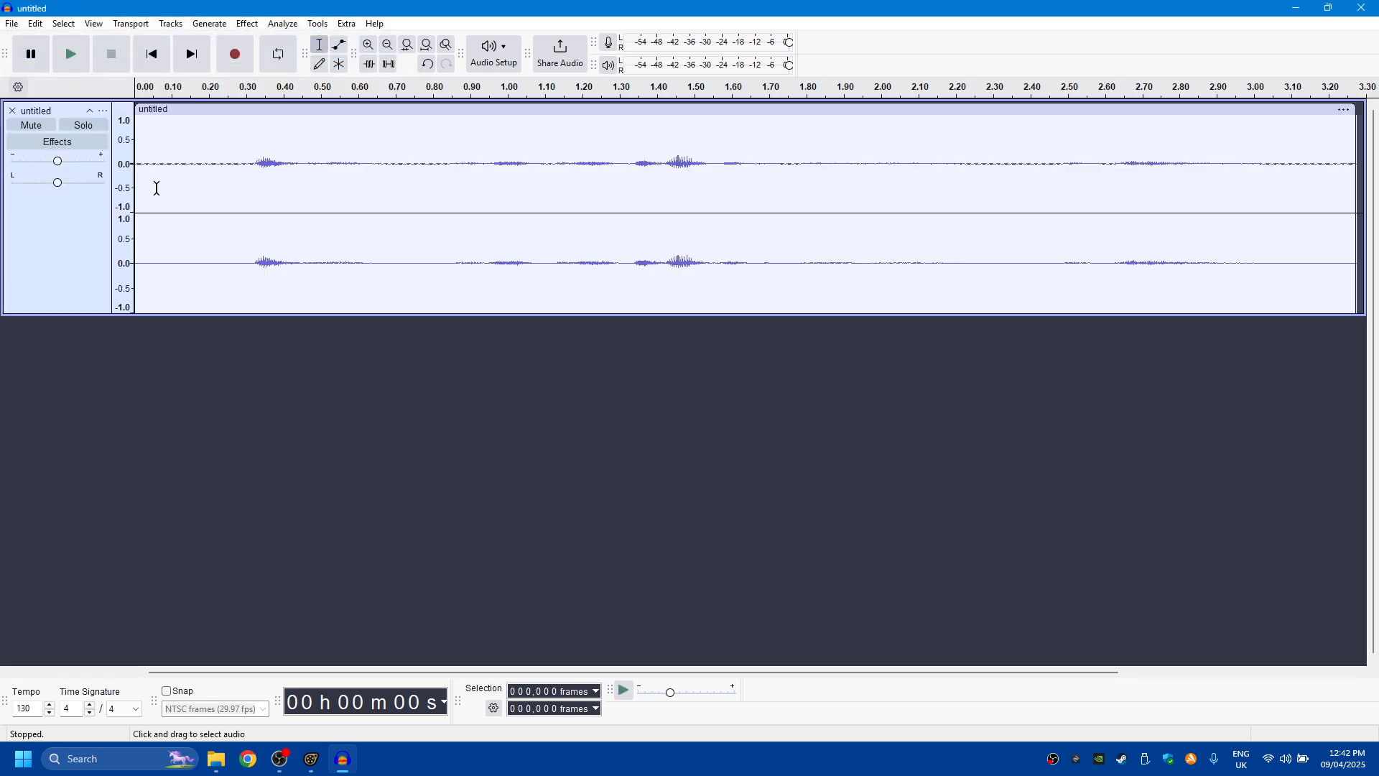
click(12, 111)
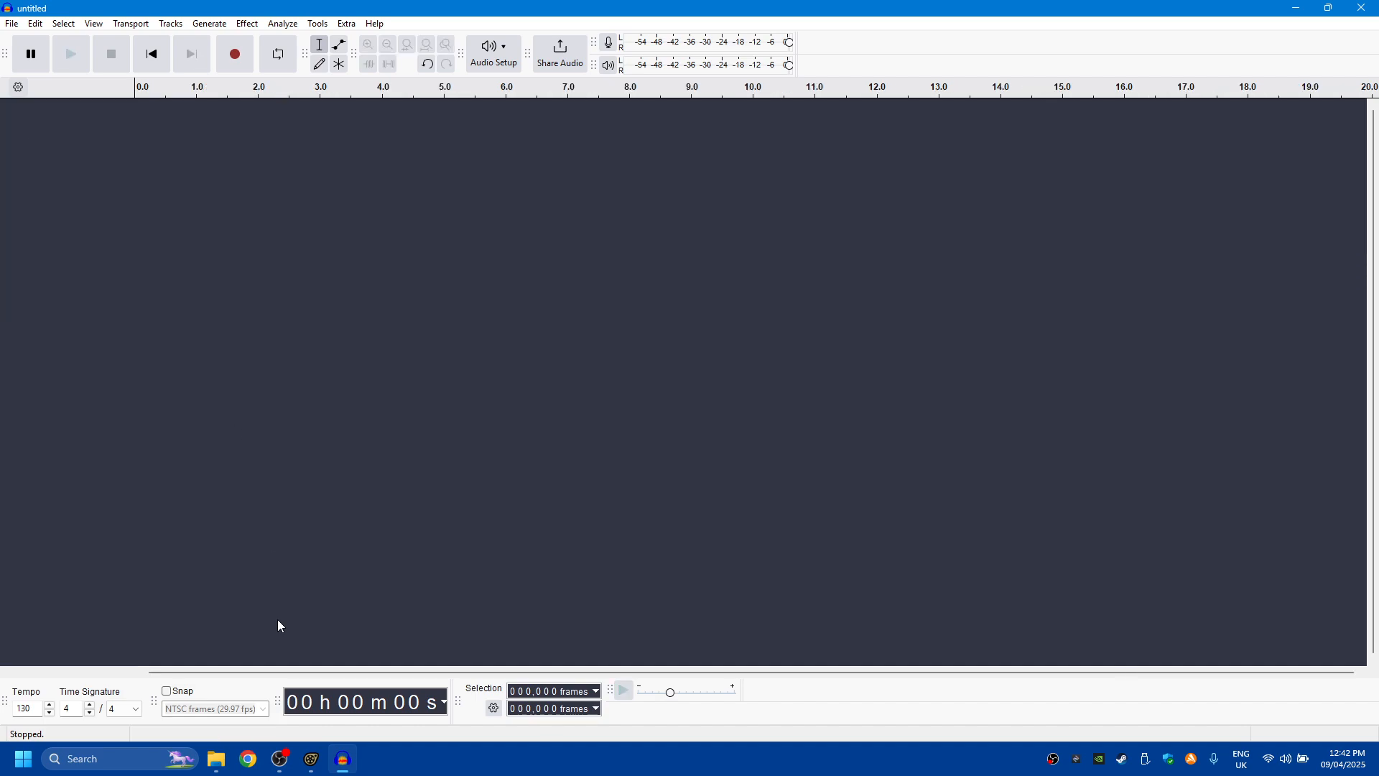
- Switch to File Explorer and bring the untitled file from the Music folder into the Audacity project
click(219, 763)
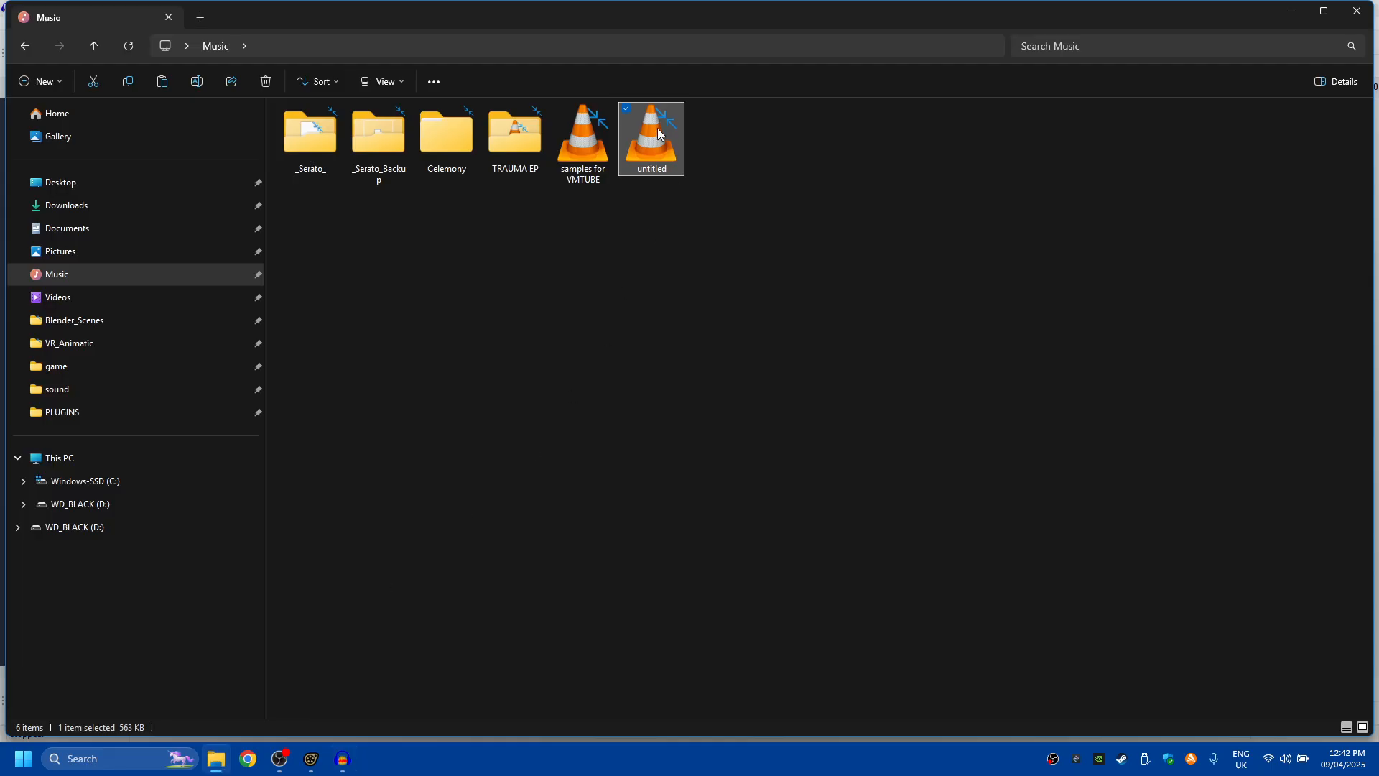
drag(657, 128, 344, 412)
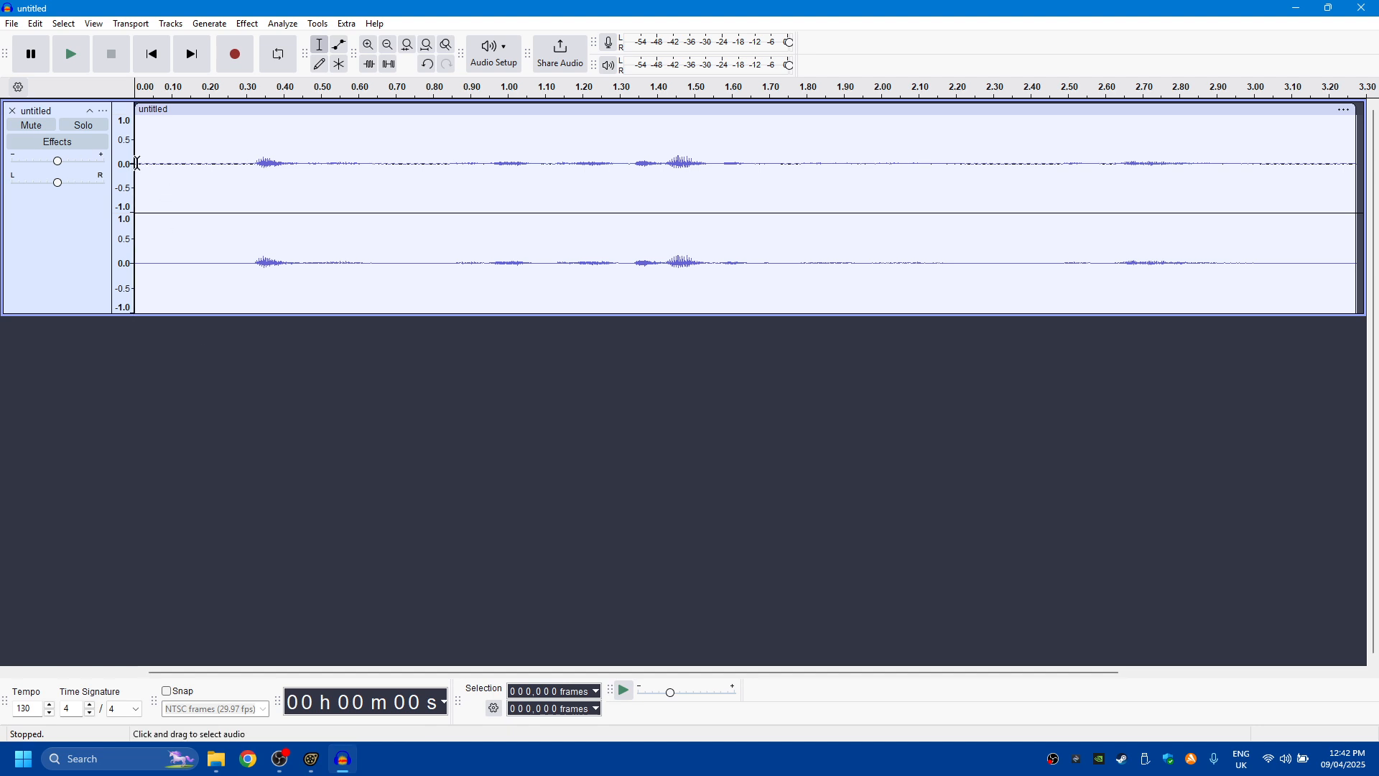
- Select the entire untitled clip and apply Loudness Normalization with perceived loudness at -23.0 LUFS
click(136, 163)
drag(137, 163, 1337, 171)
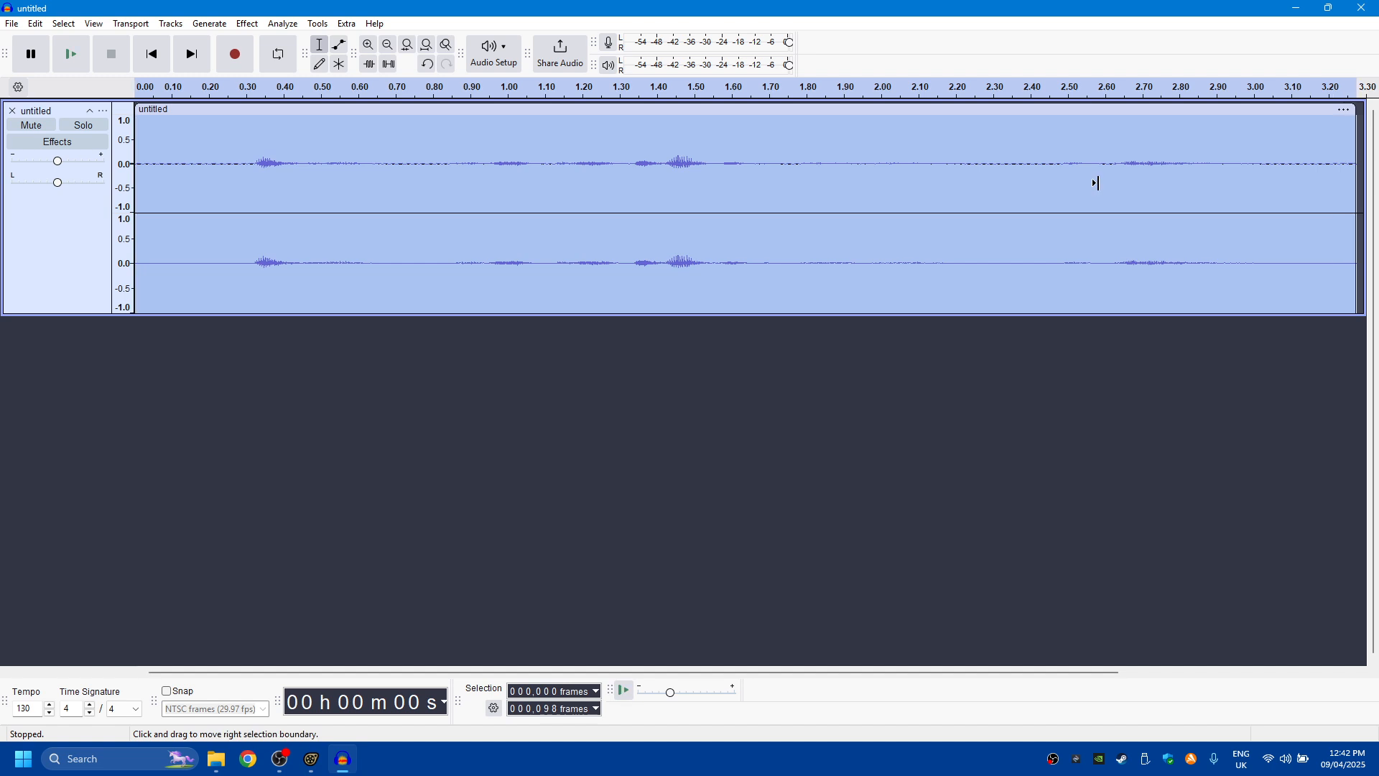
key(ctrl+a)
click(252, 26)
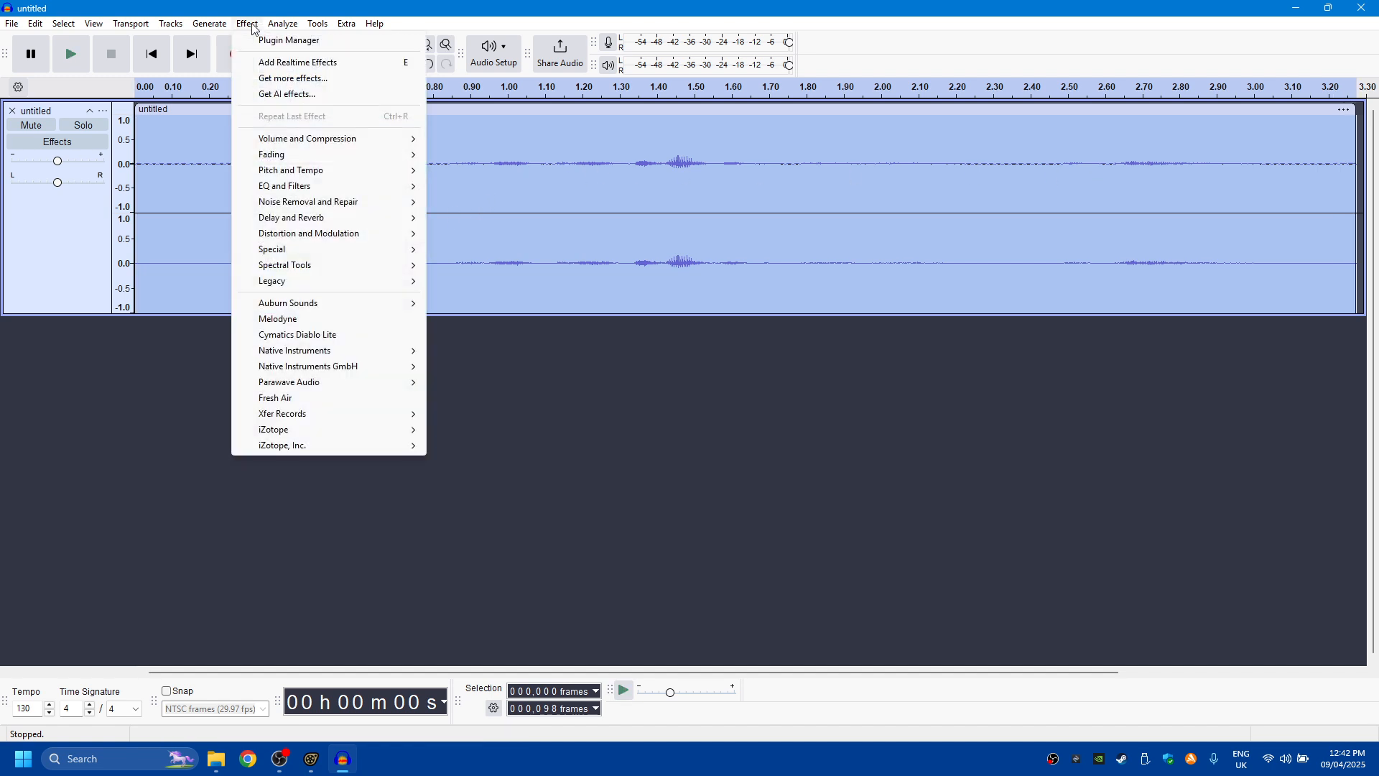
mouse_move(379, 141)
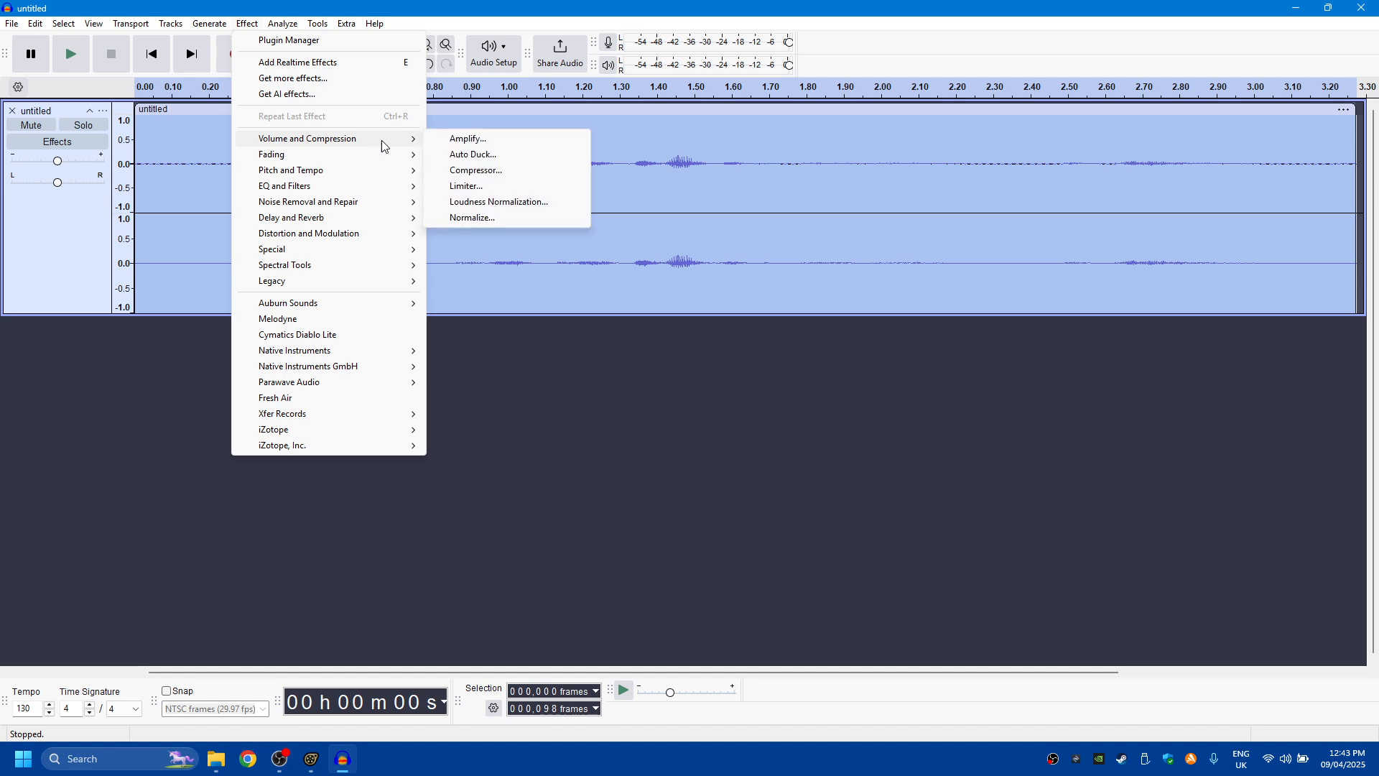
click(540, 204)
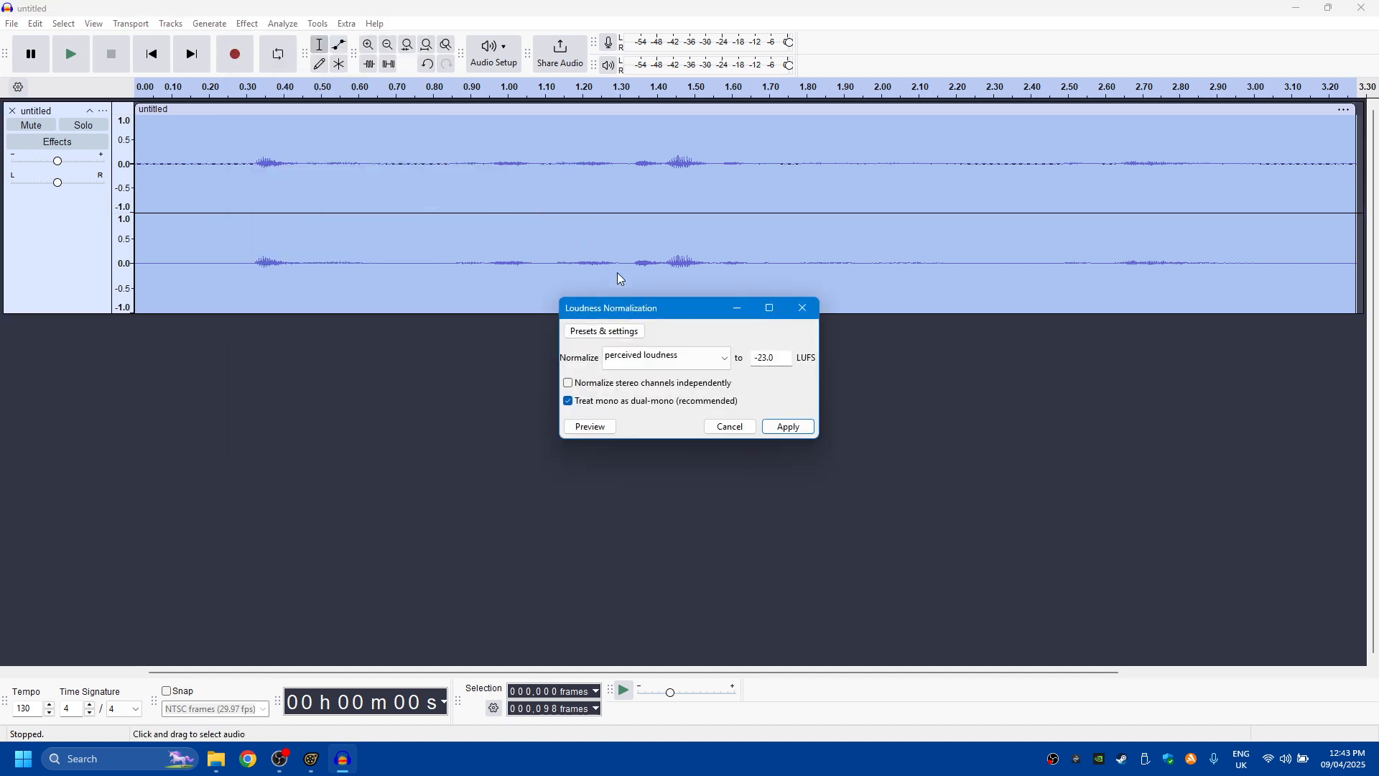
click(777, 424)
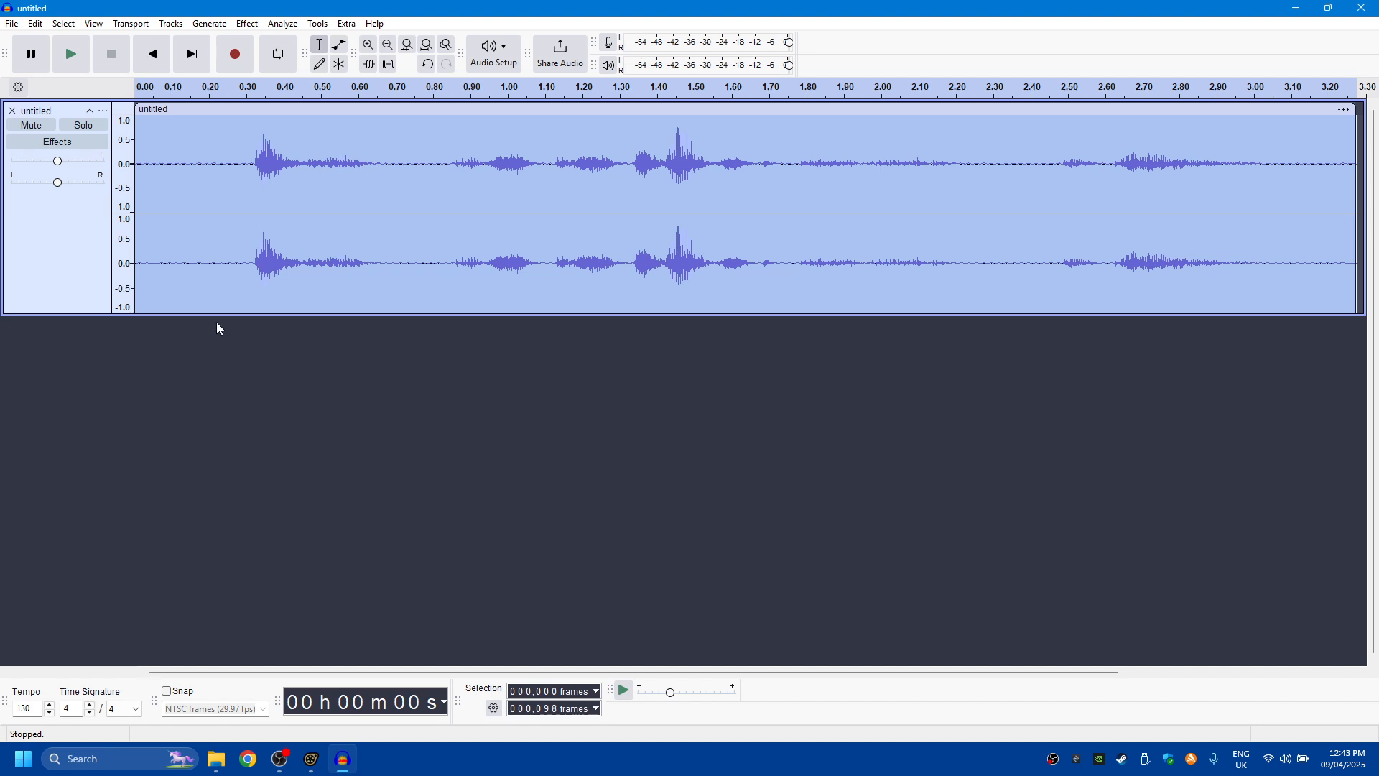
- Deselect the clip, return to the start, and set up an audio export named Audio test 1 in WAV (Microsoft) format
click(173, 178)
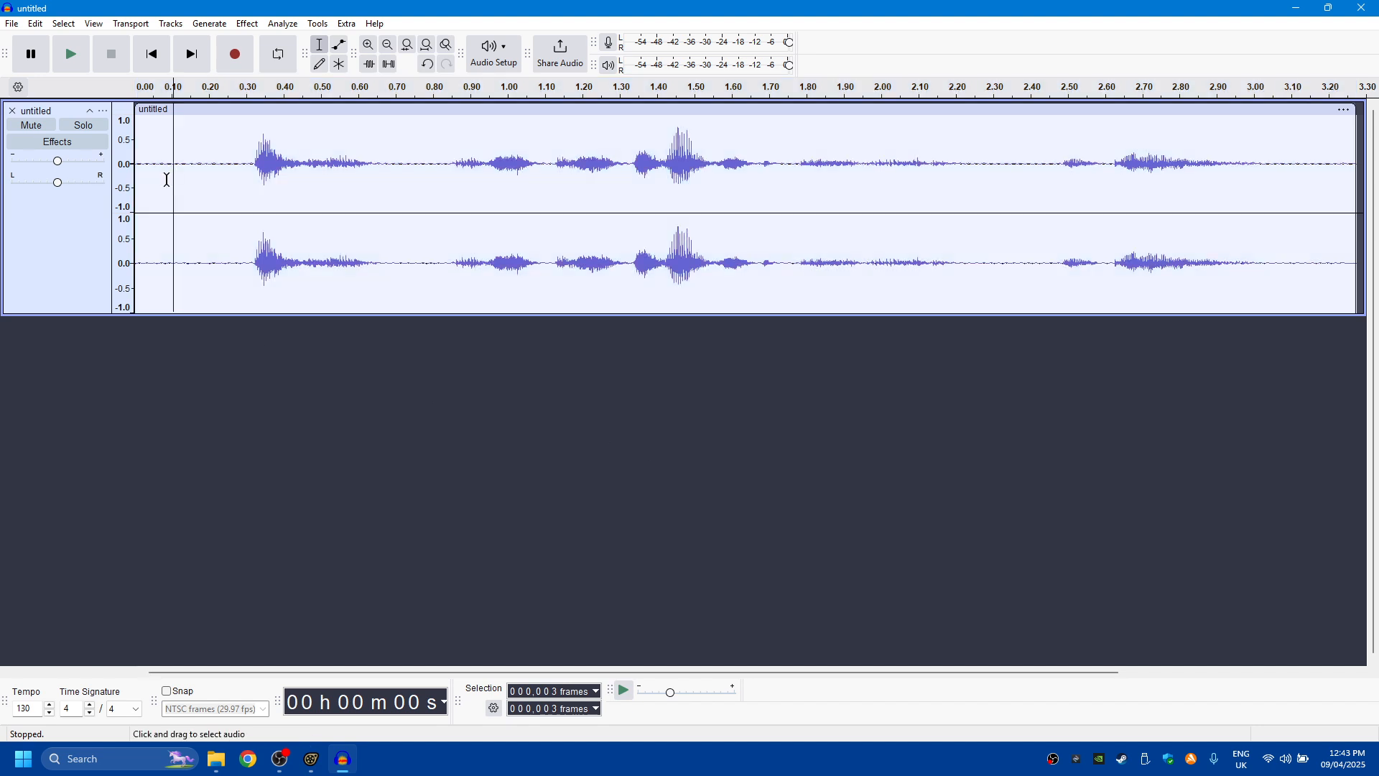
click(151, 54)
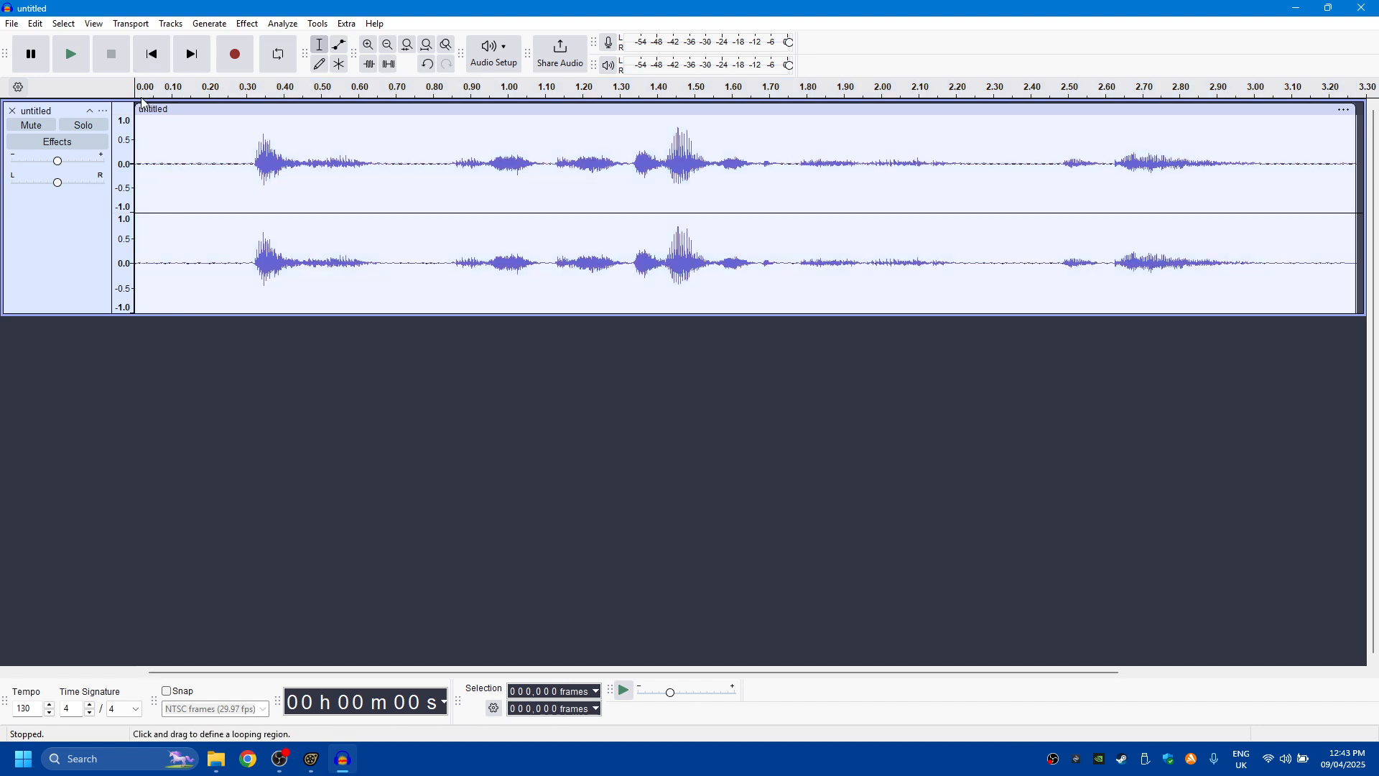
click(11, 23)
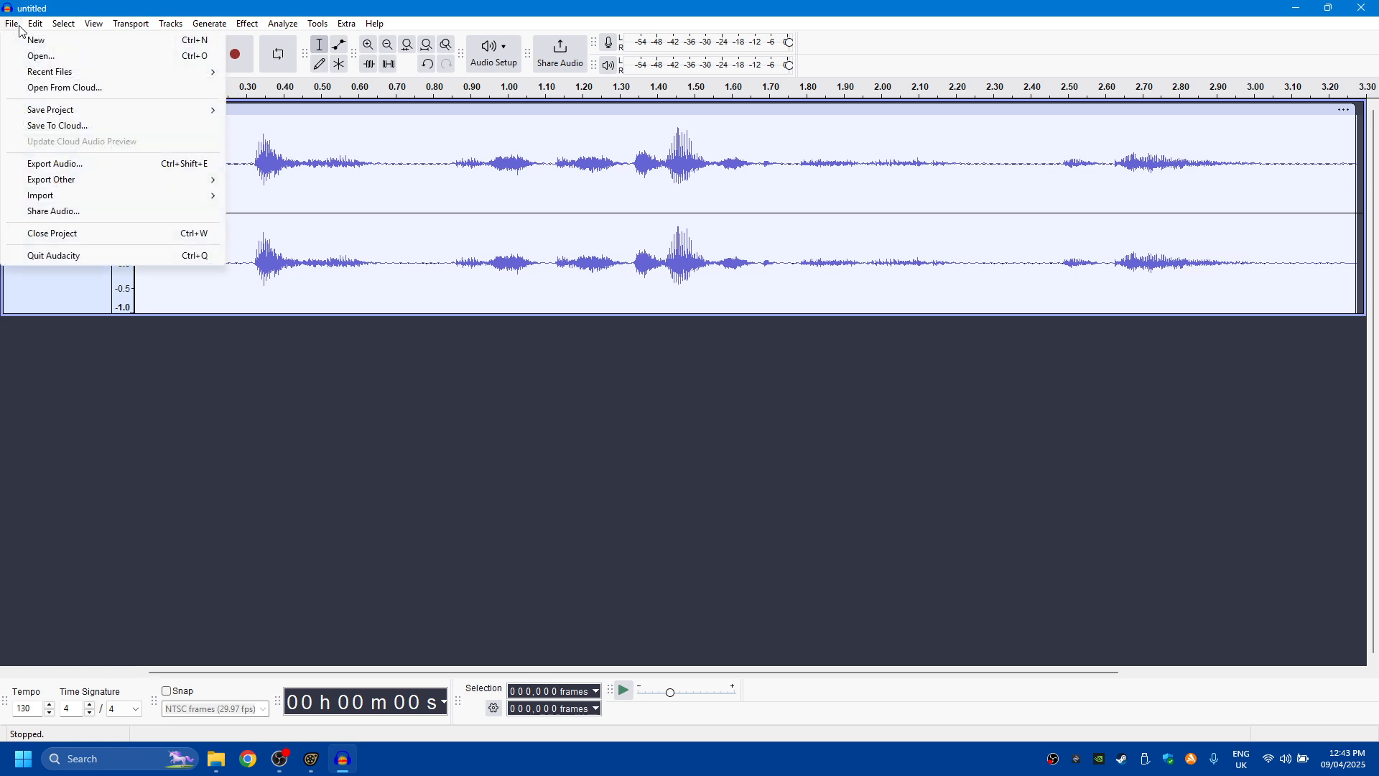
click(99, 164)
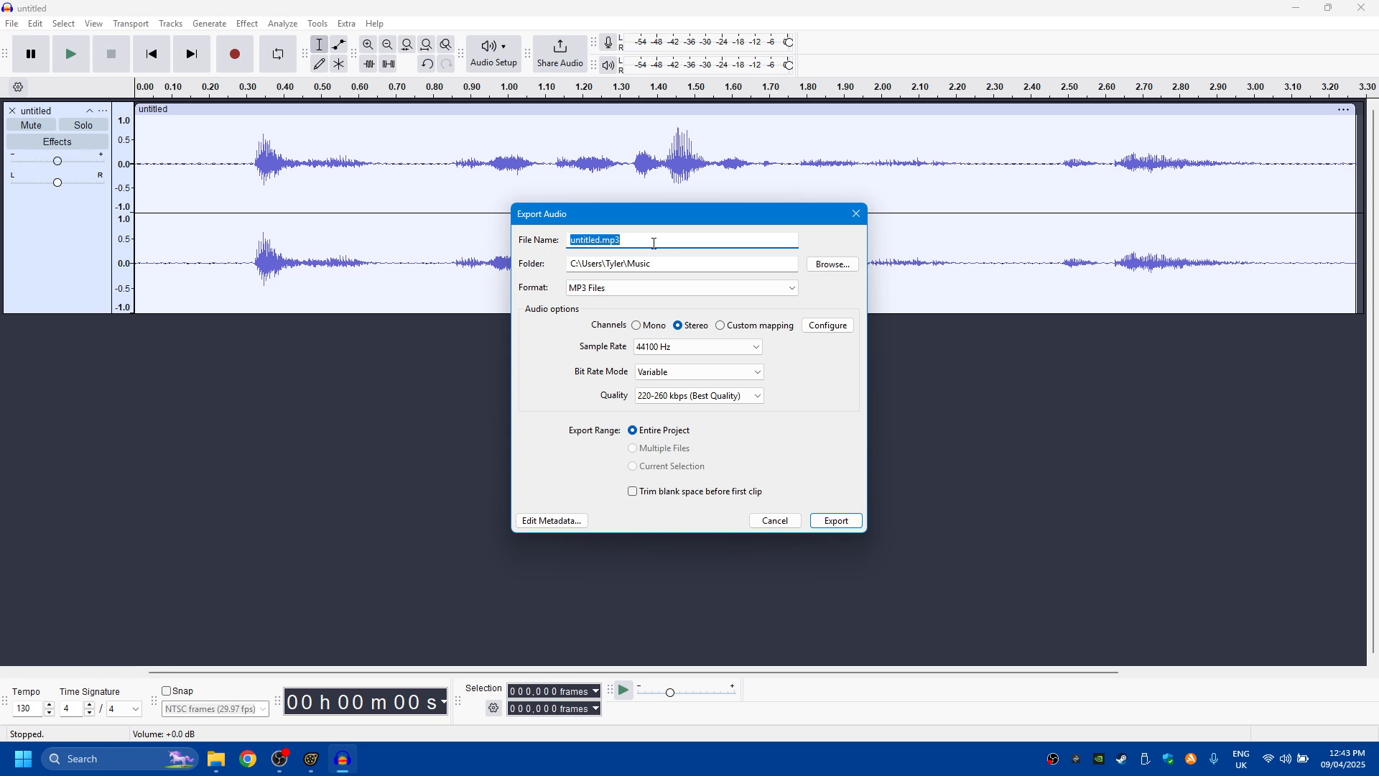
text(Audio test 1)
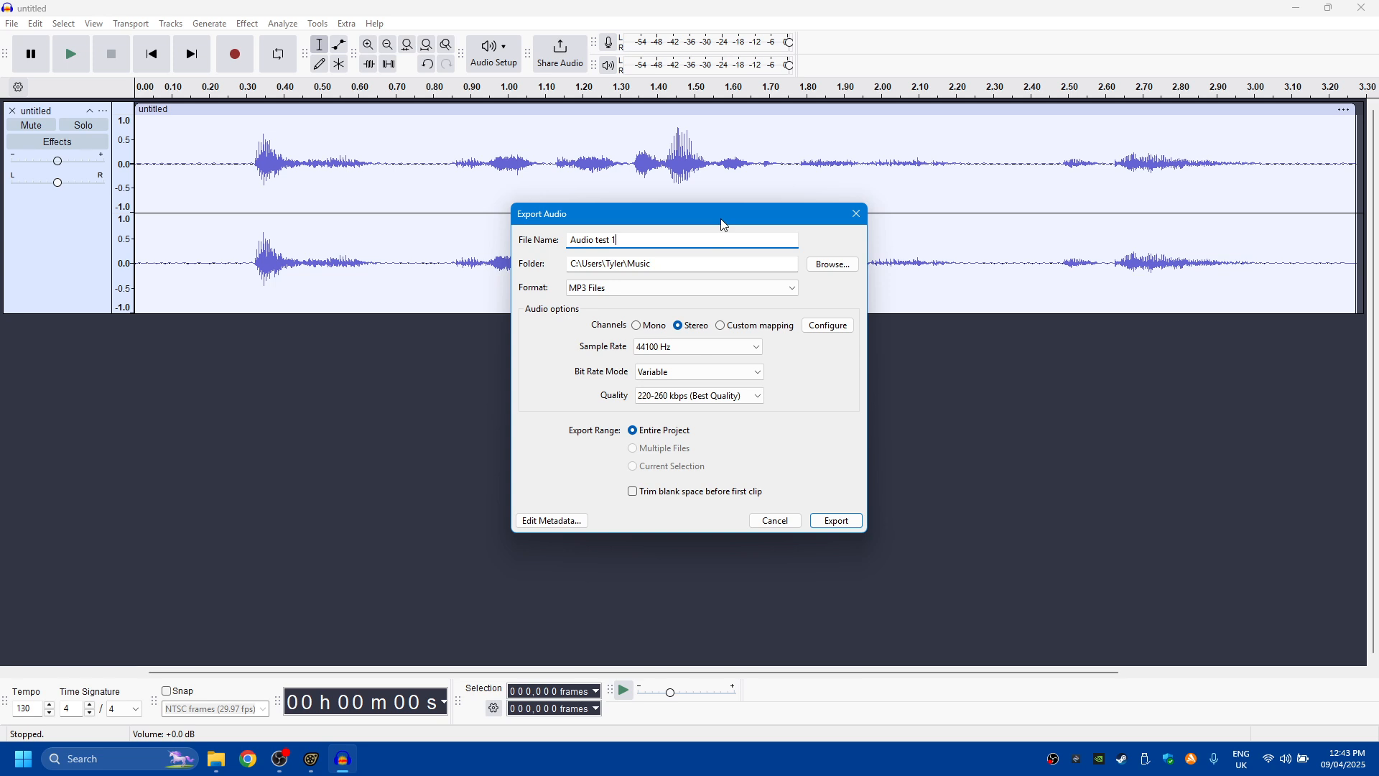
click(581, 290)
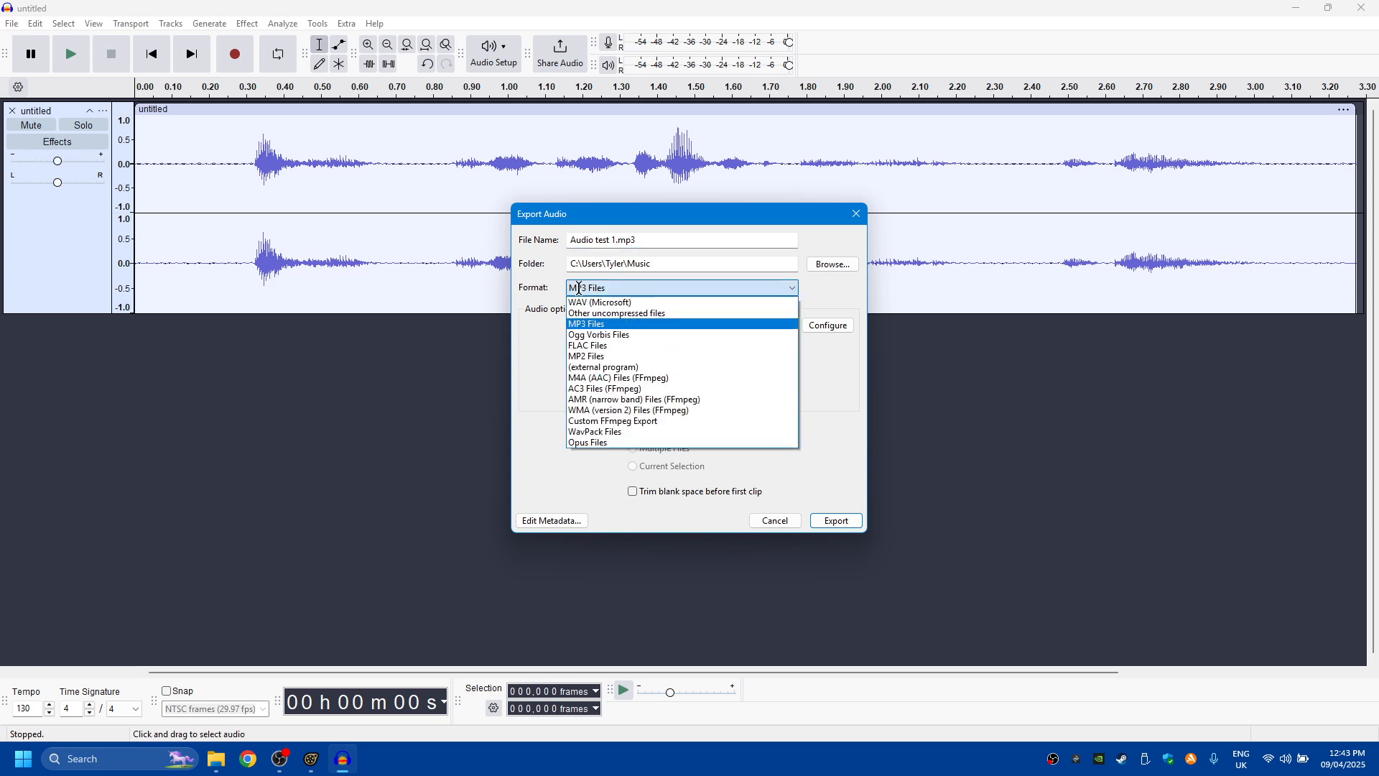
click(638, 302)
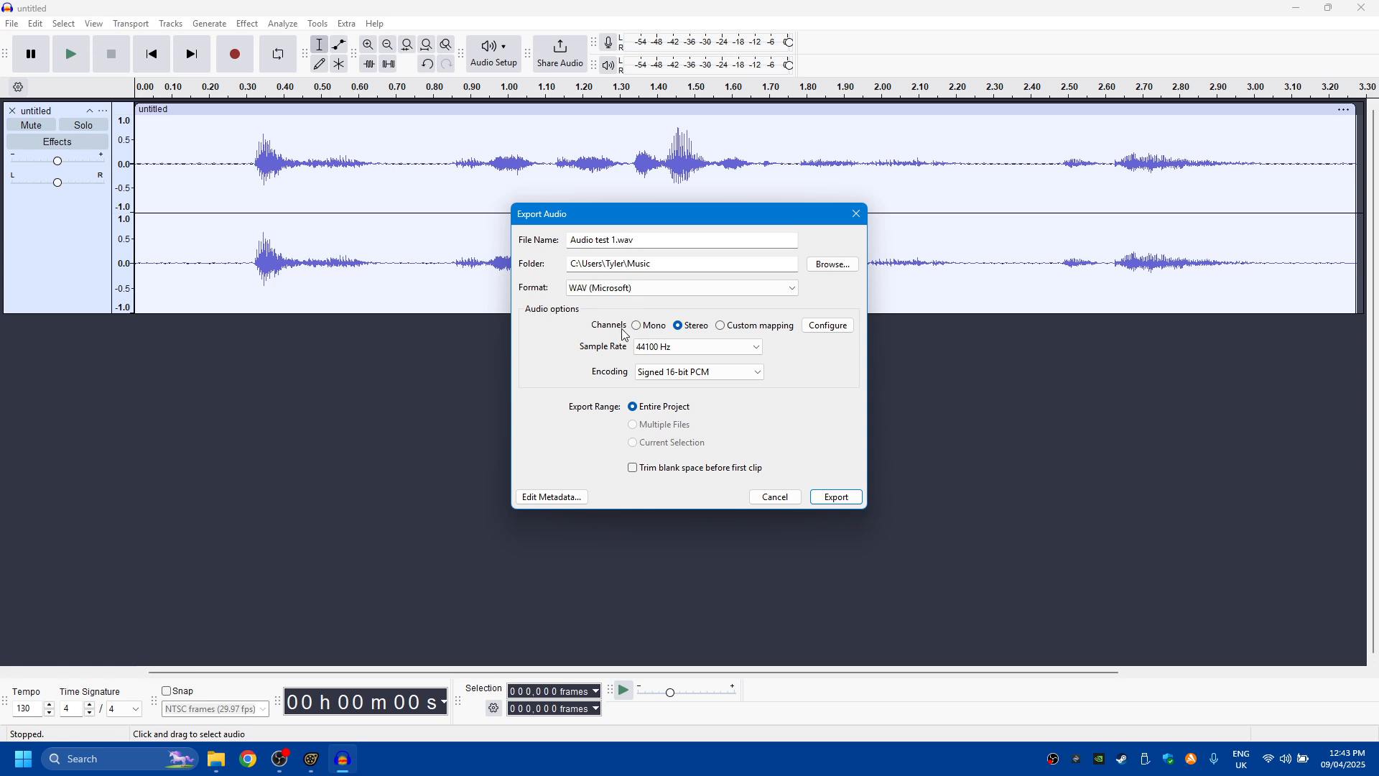
- Set the export to 44100 Hz with Signed 16-bit PCM encoding and export the file to the Music folder
click(650, 347)
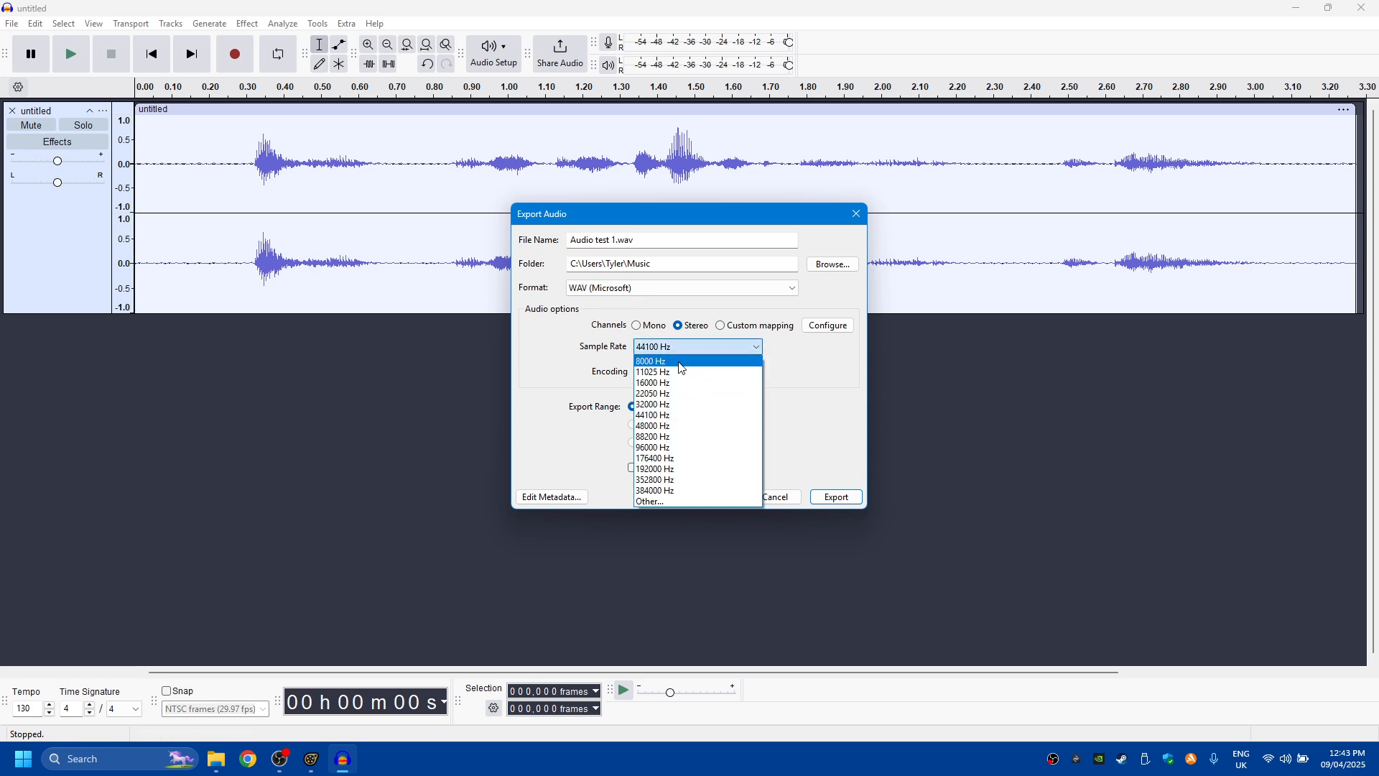
click(684, 416)
click(687, 373)
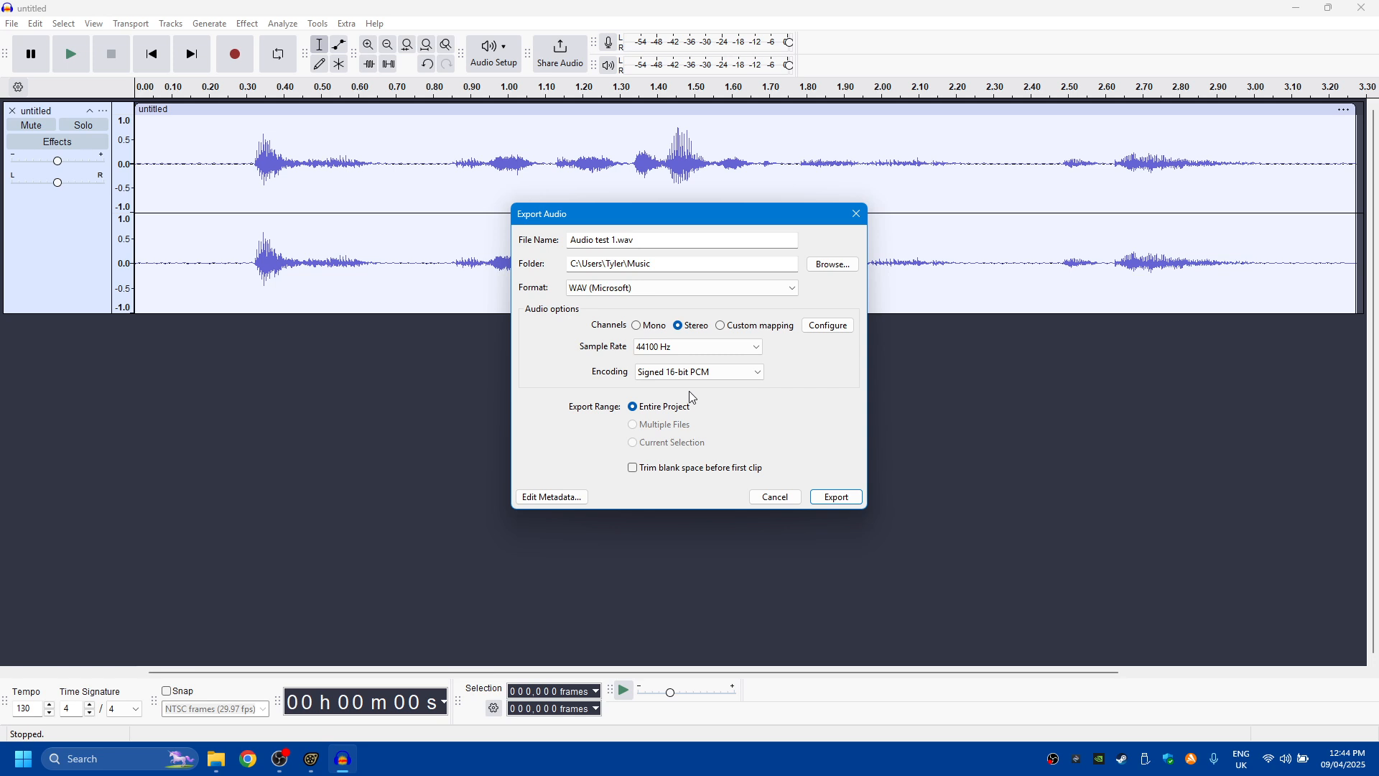
click(833, 499)
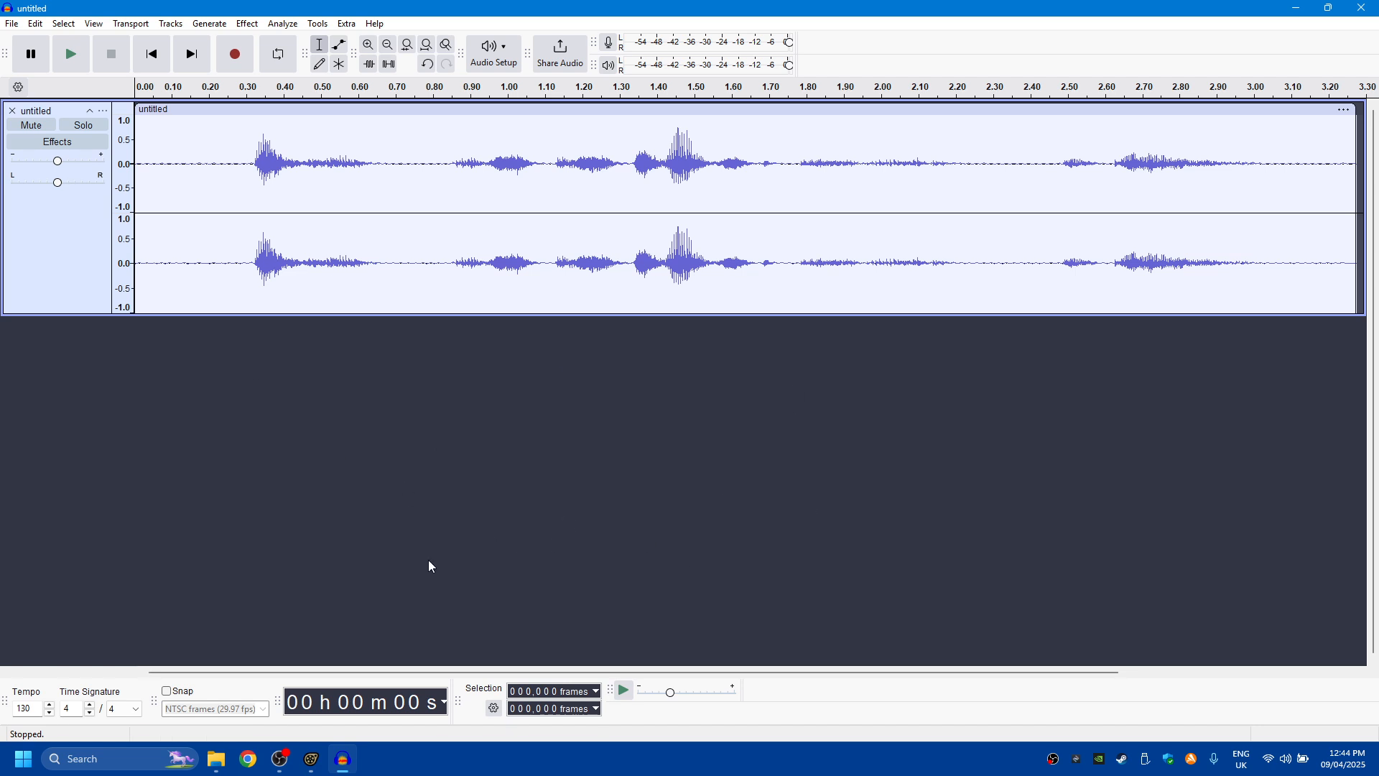
- Switch to File Explorer and copy the exported Audio test 1 file from the Music folder
click(317, 761)
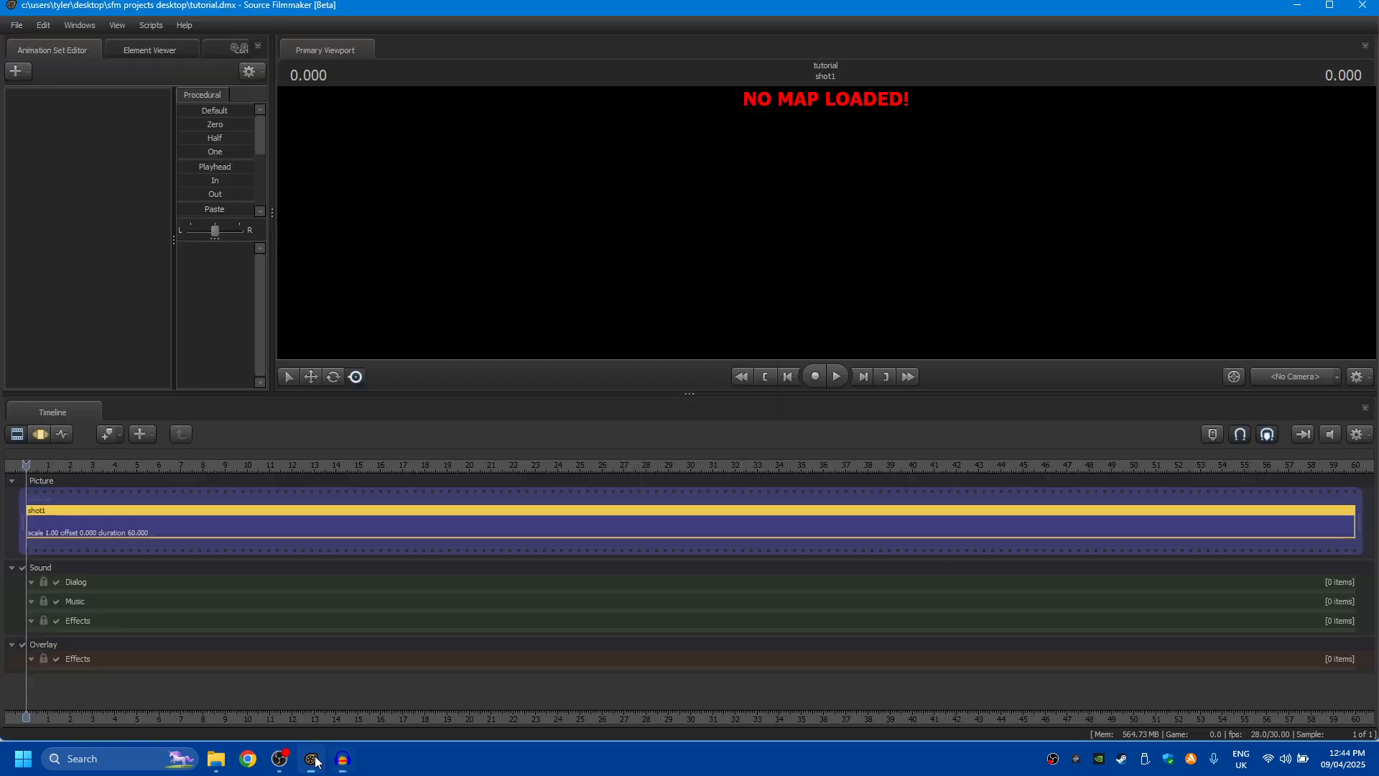
click(317, 761)
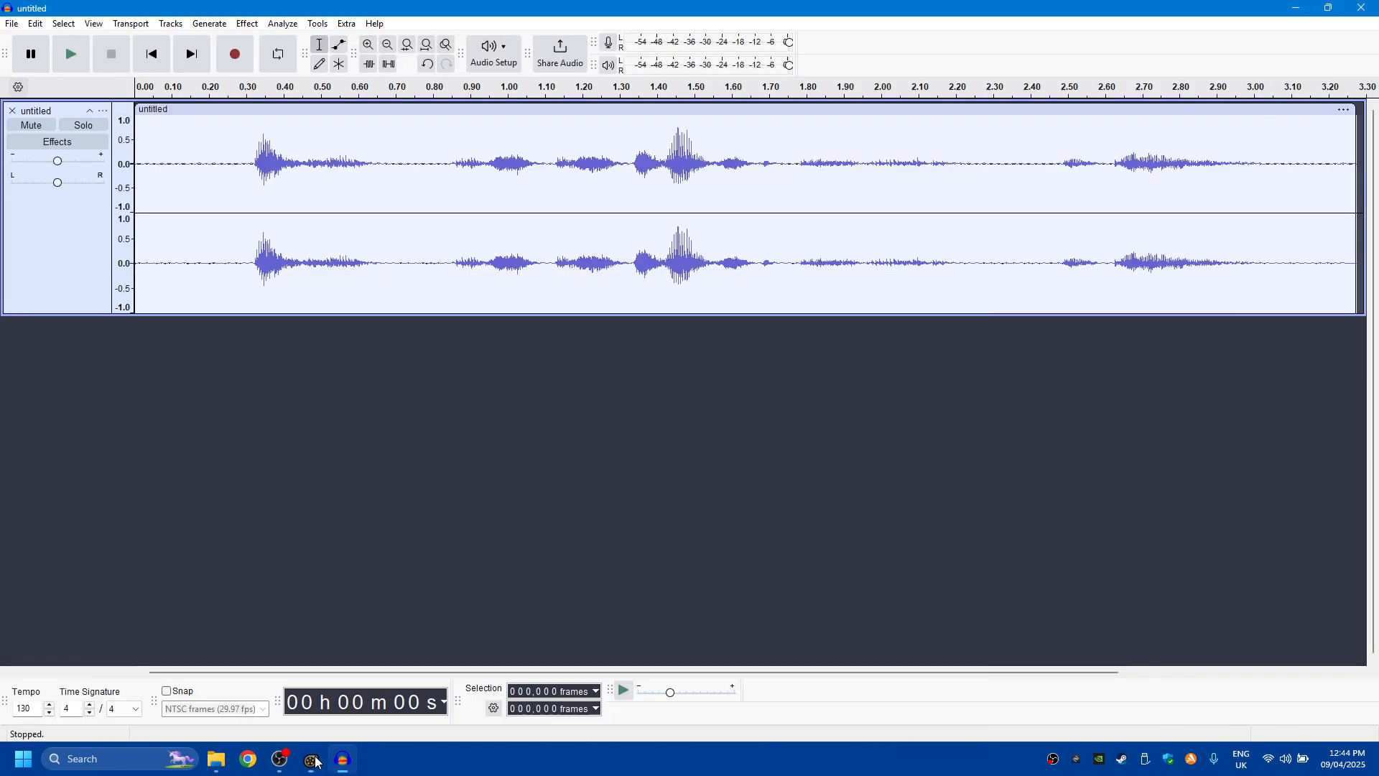
click(216, 758)
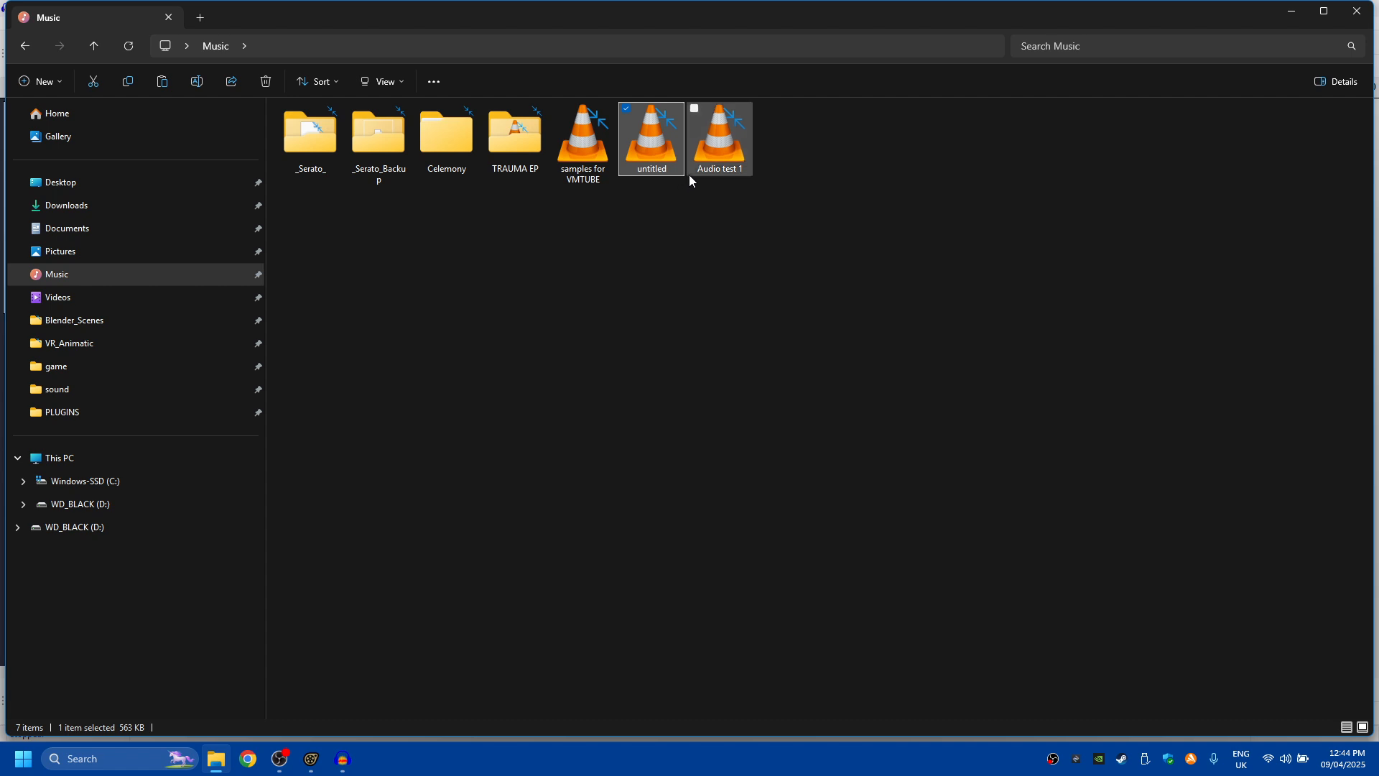
click(716, 155)
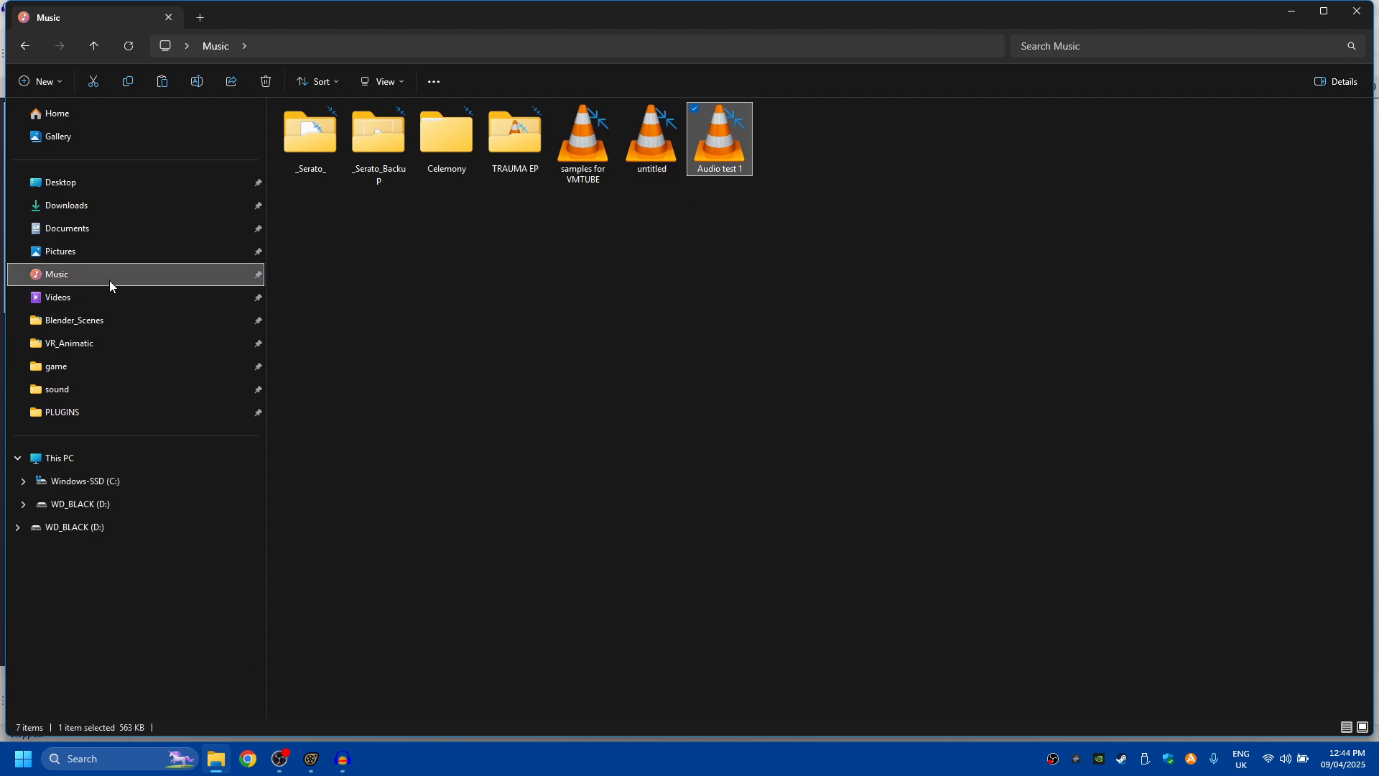
mouse_move(727, 157)
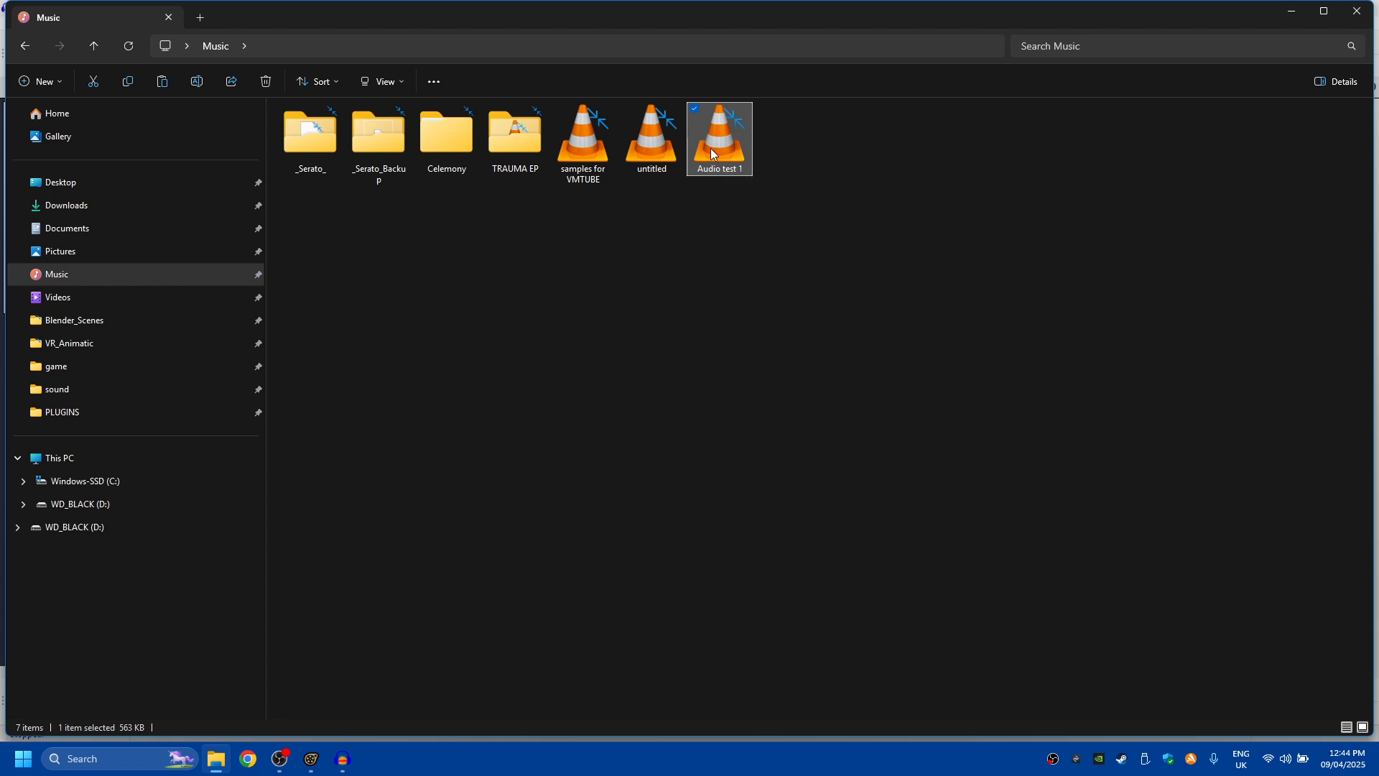
right_click(711, 151)
click(774, 175)
- Open the folder Program Files (x86)\Steam\steamapps\common\SourceFilmmaker\game on the Windows-SSD (C:) drive
click(124, 480)
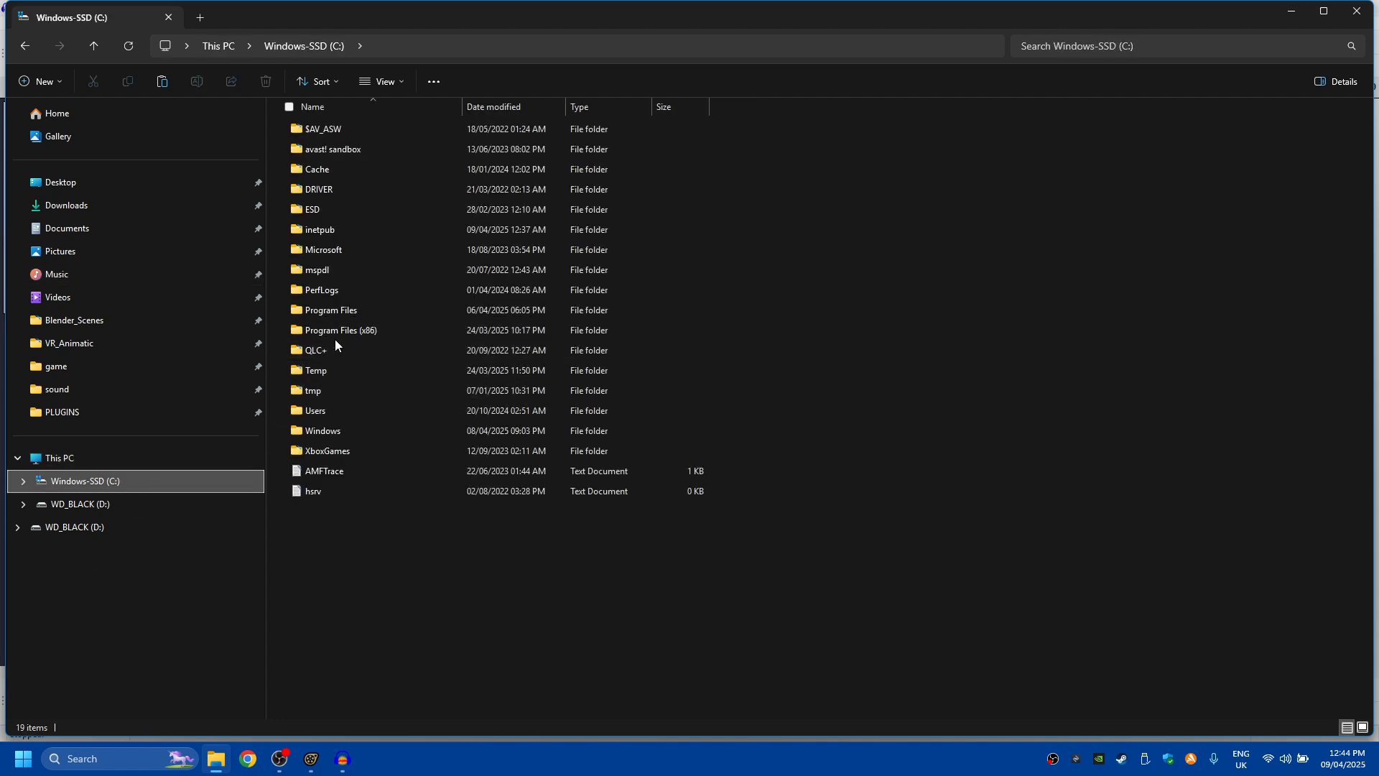
double_click(382, 330)
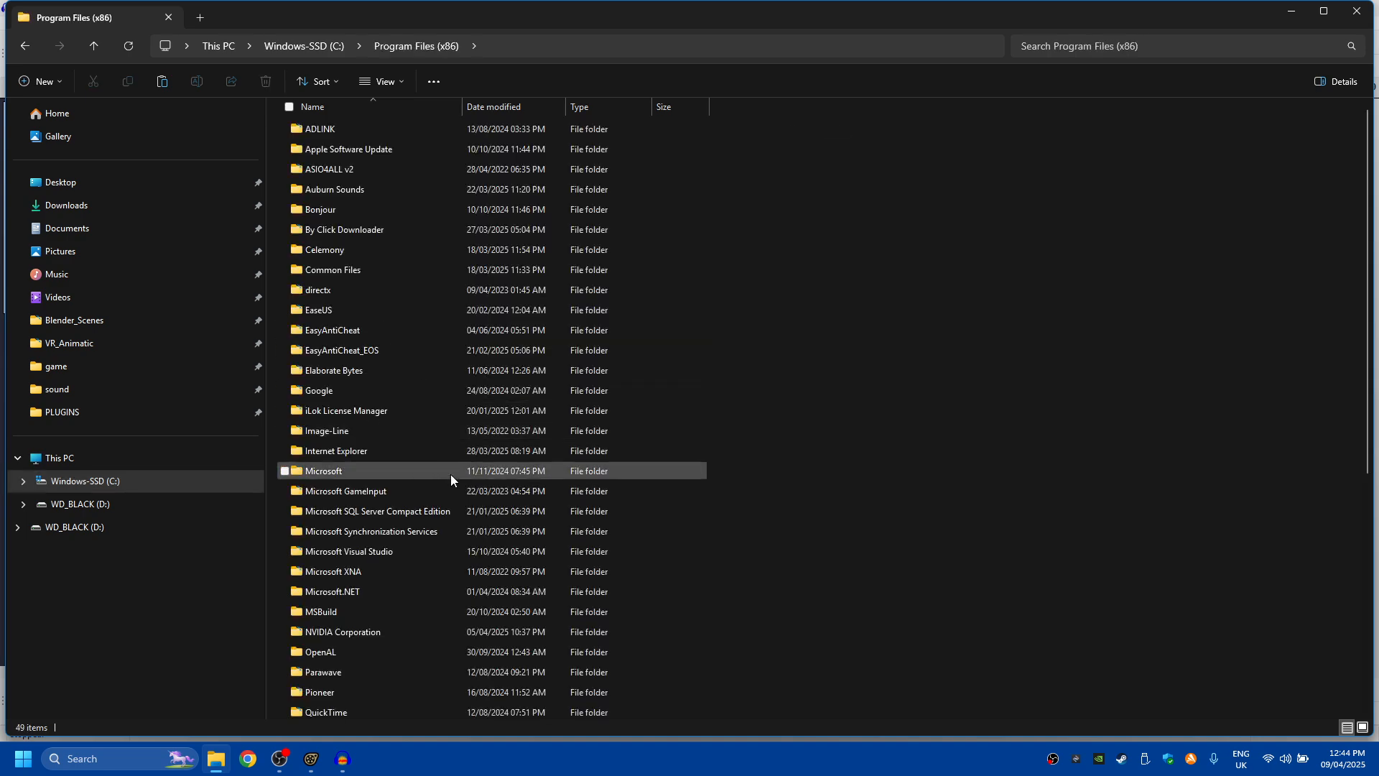
scroll(474, 607, down, 5)
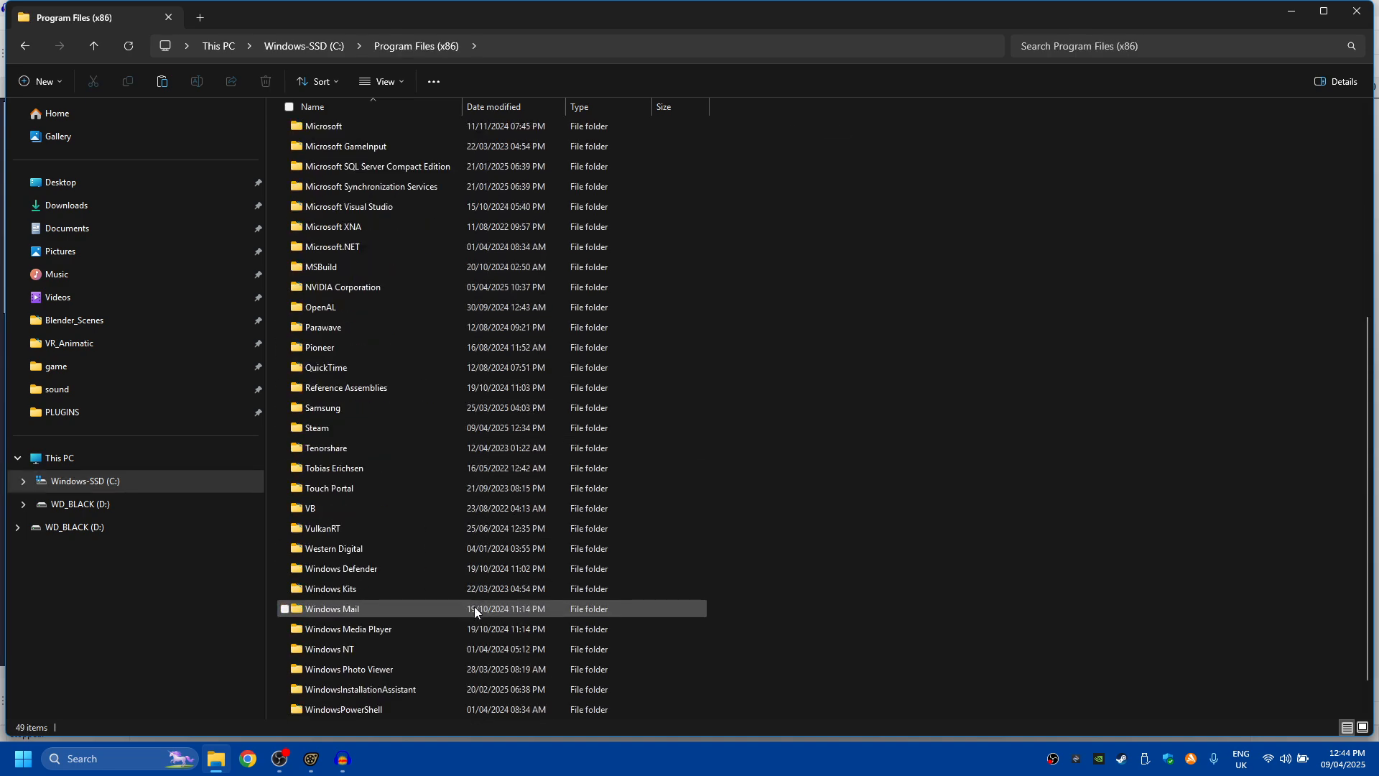
double_click(359, 428)
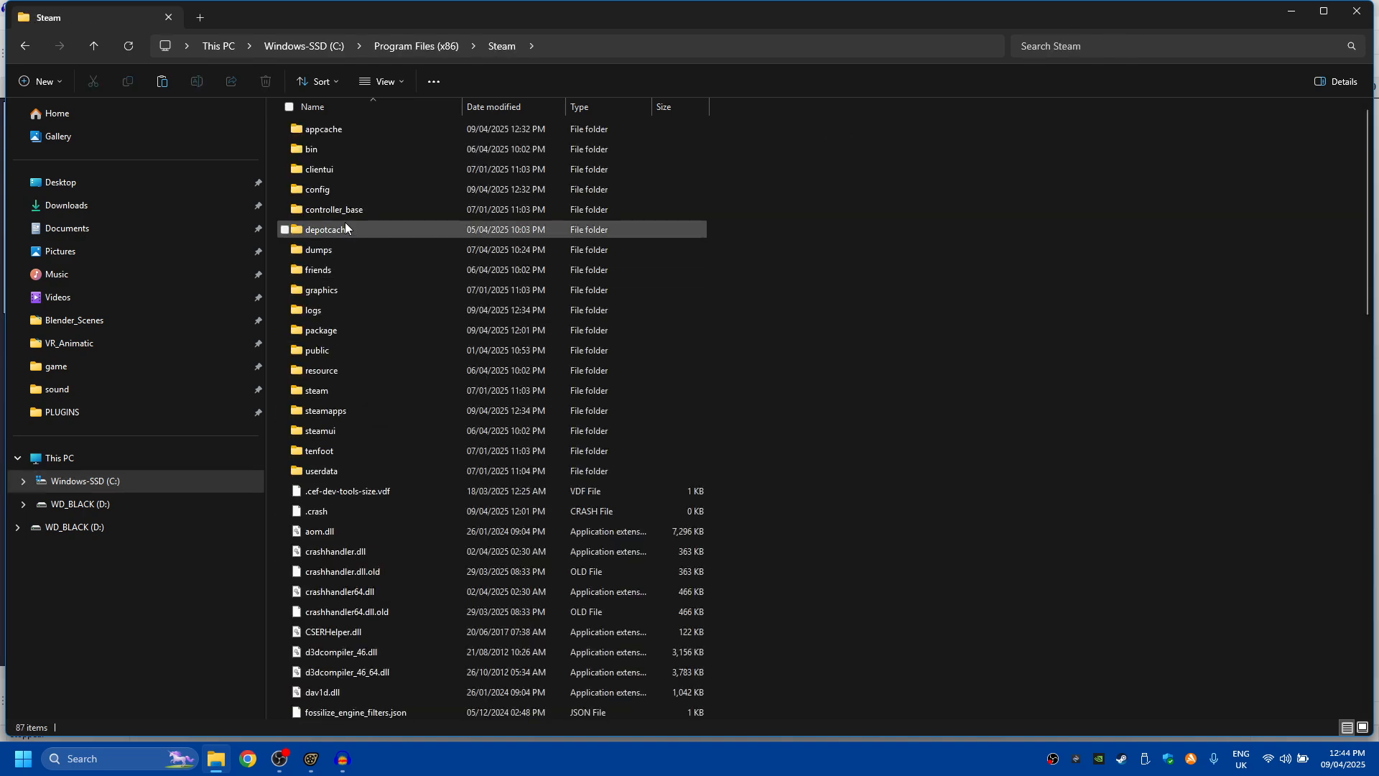
double_click(347, 410)
double_click(355, 133)
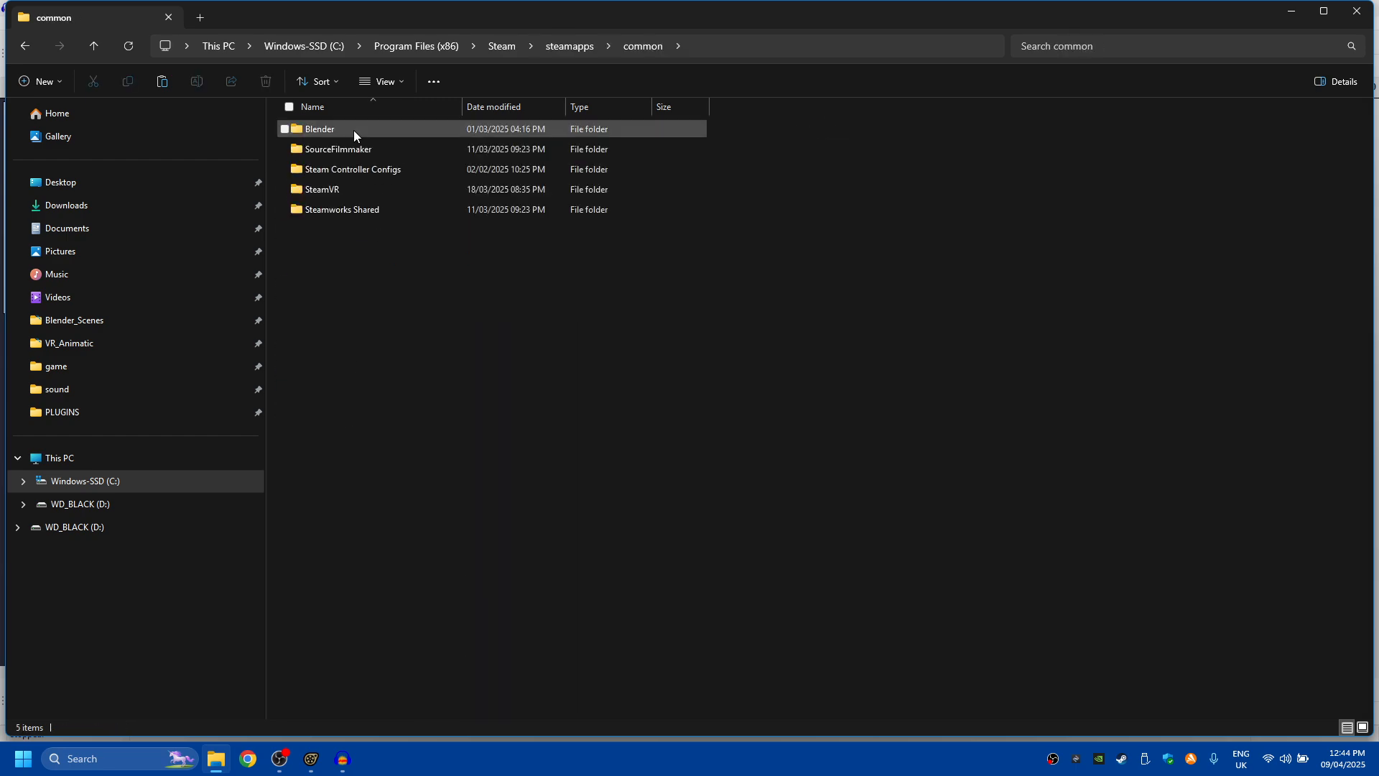
double_click(359, 147)
double_click(348, 128)
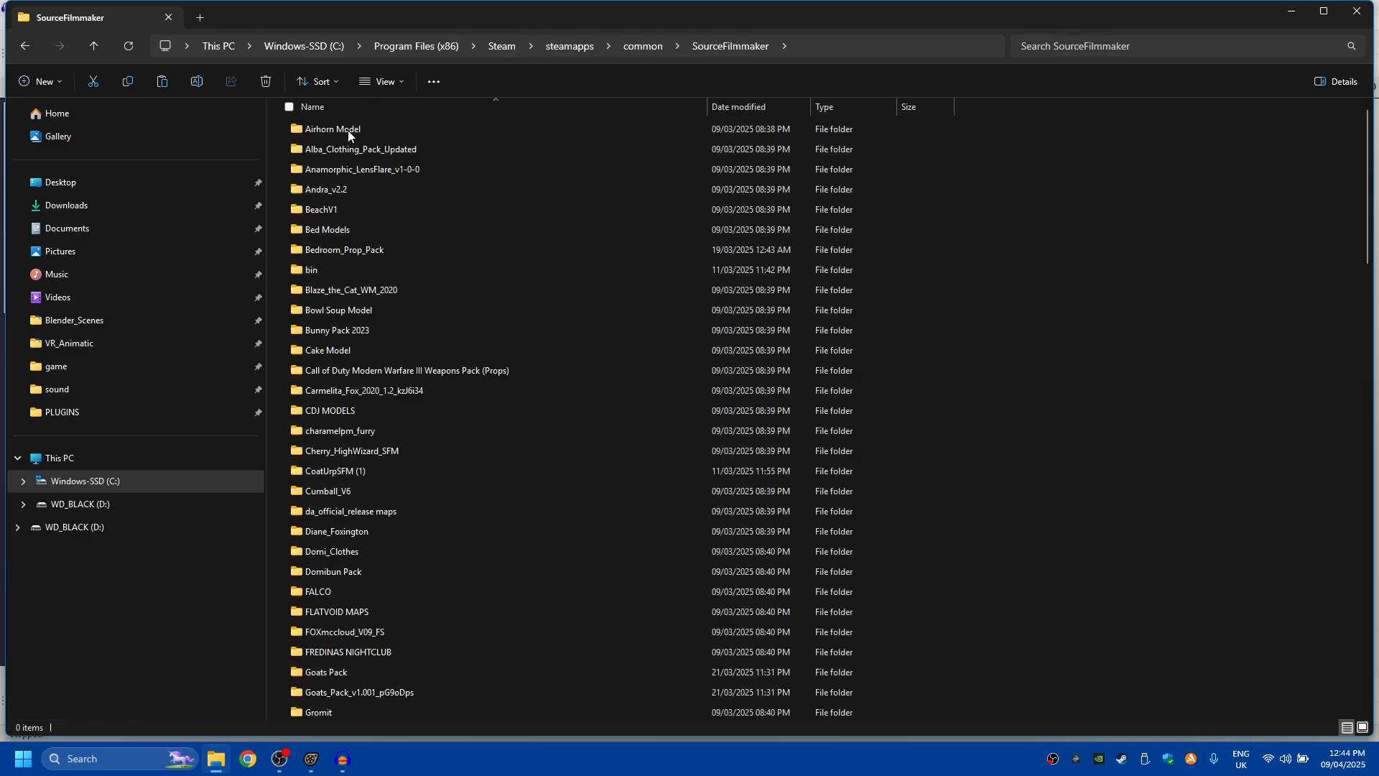
- Open the usermod\sound folder inside game and paste the copied Audio test 1 file there
scroll(431, 645, down, 12)
scroll(442, 651, down, 10)
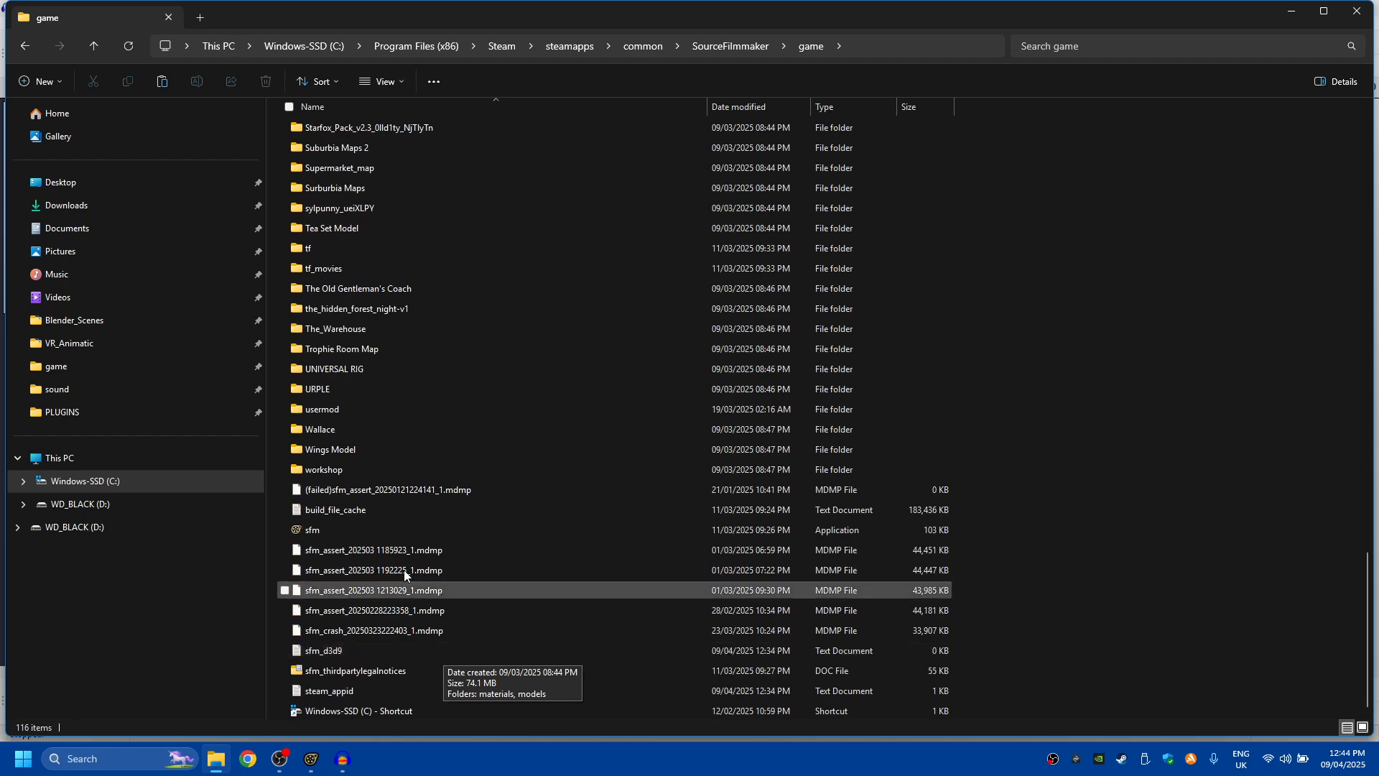
double_click(348, 407)
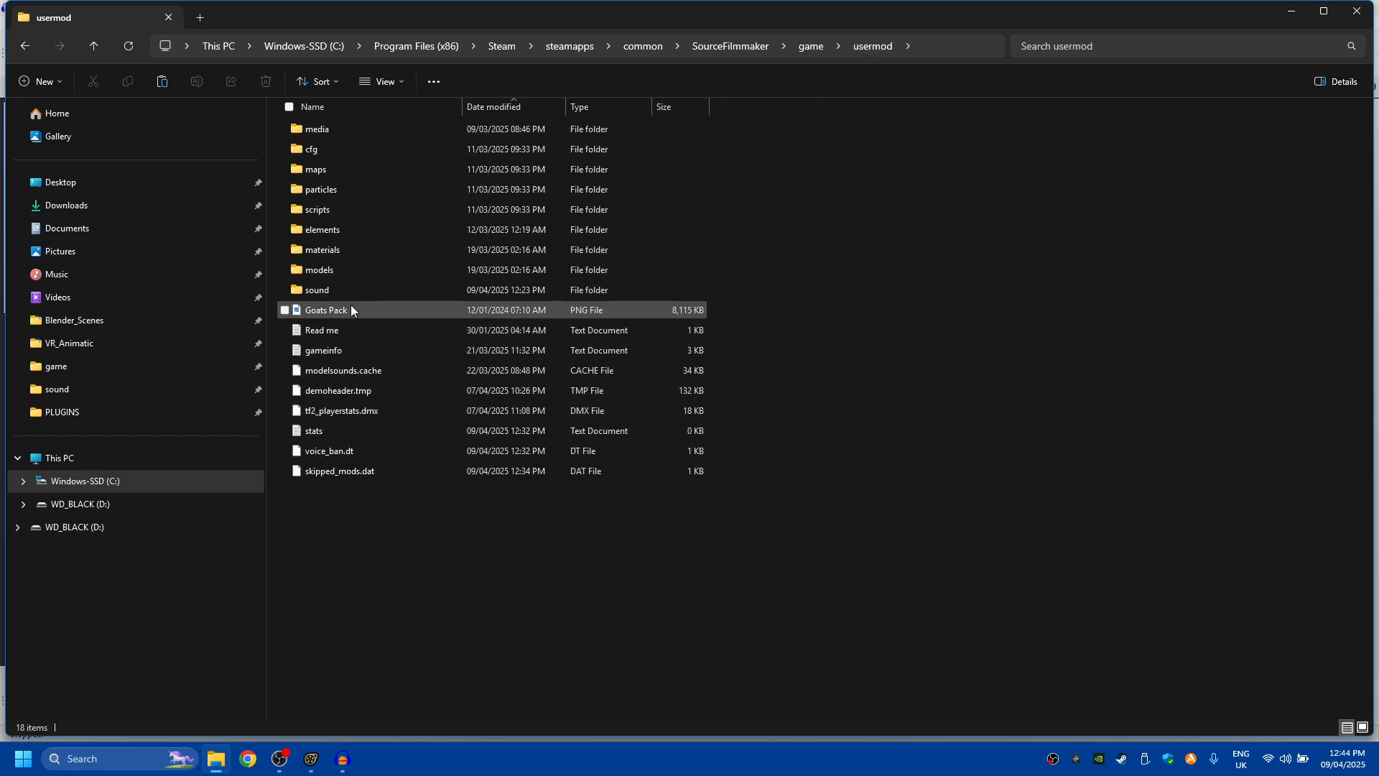
double_click(355, 293)
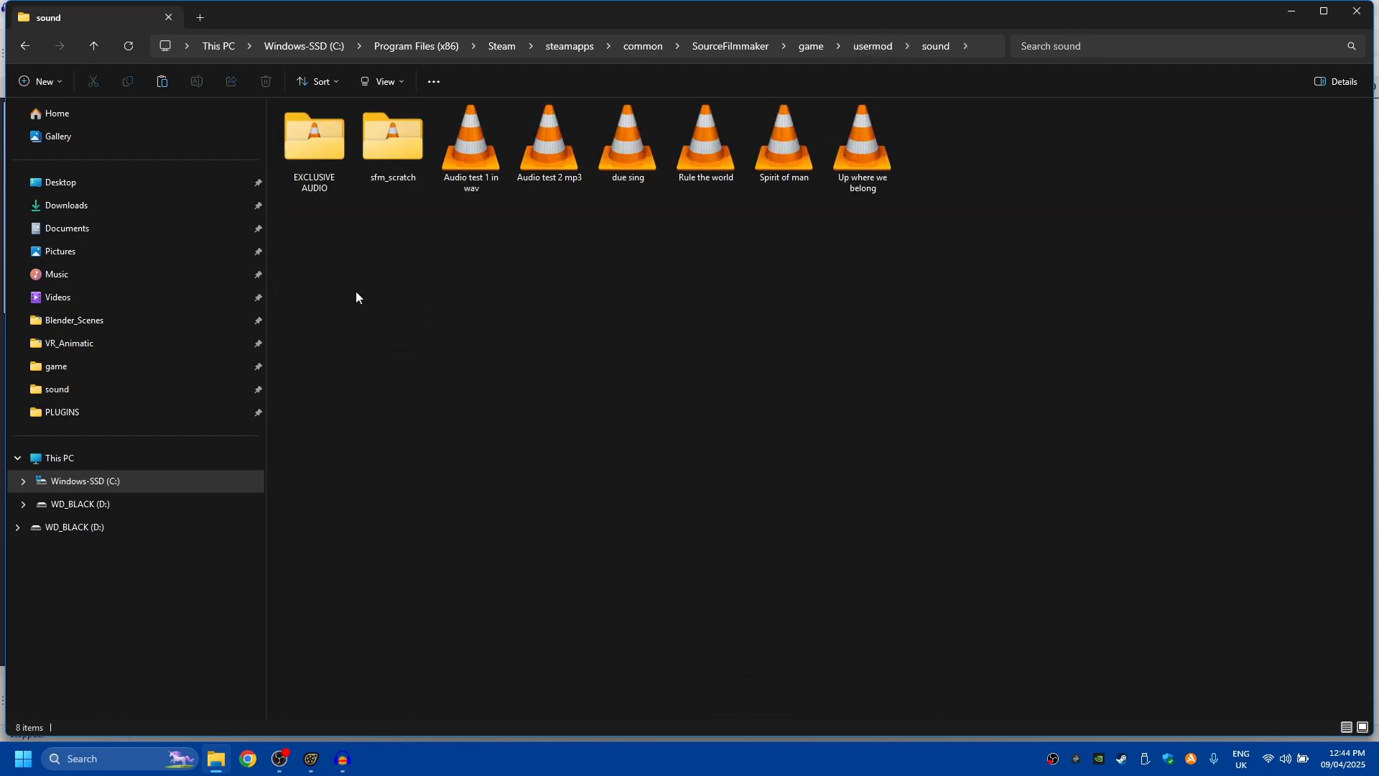
right_click(355, 291)
click(369, 306)
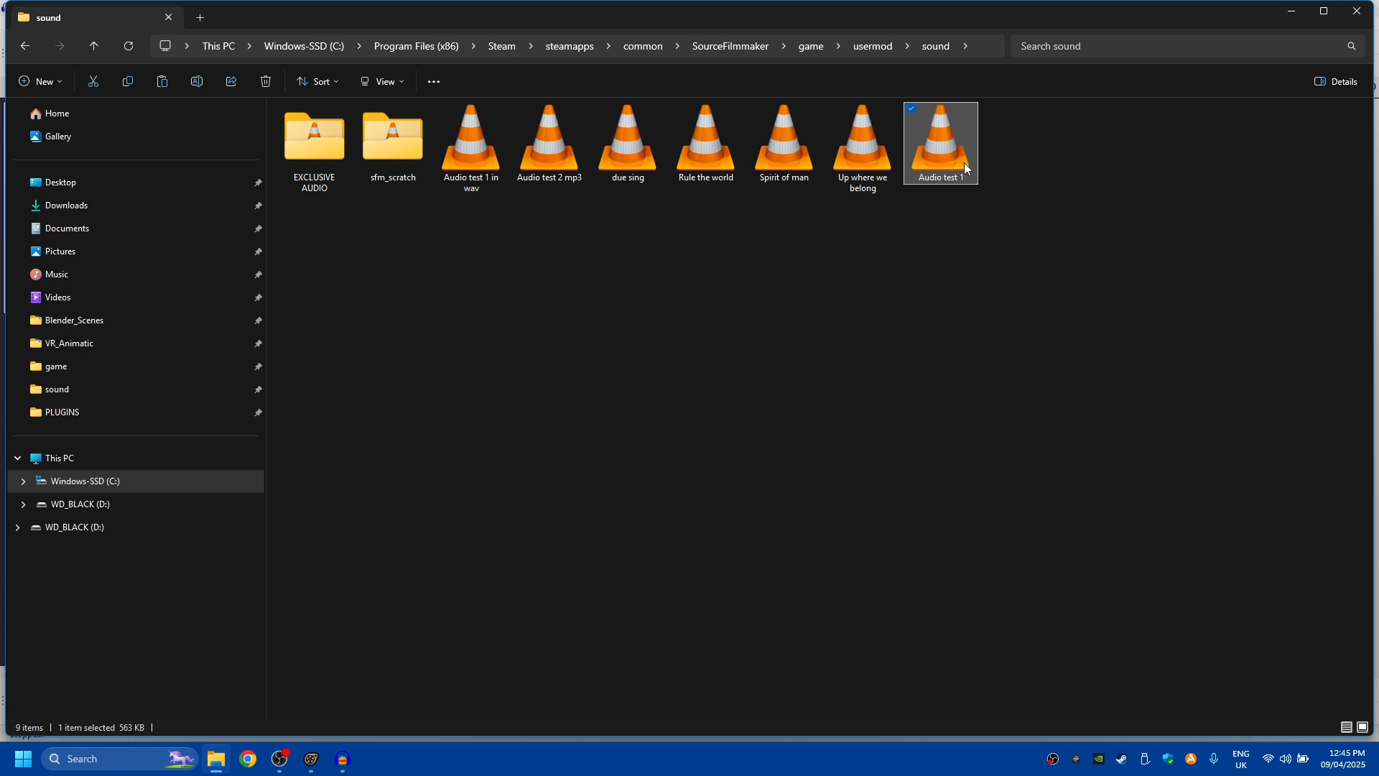
- Close File Explorer and Audacity without saving the audio project, returning to Source Filmmaker
click(1357, 11)
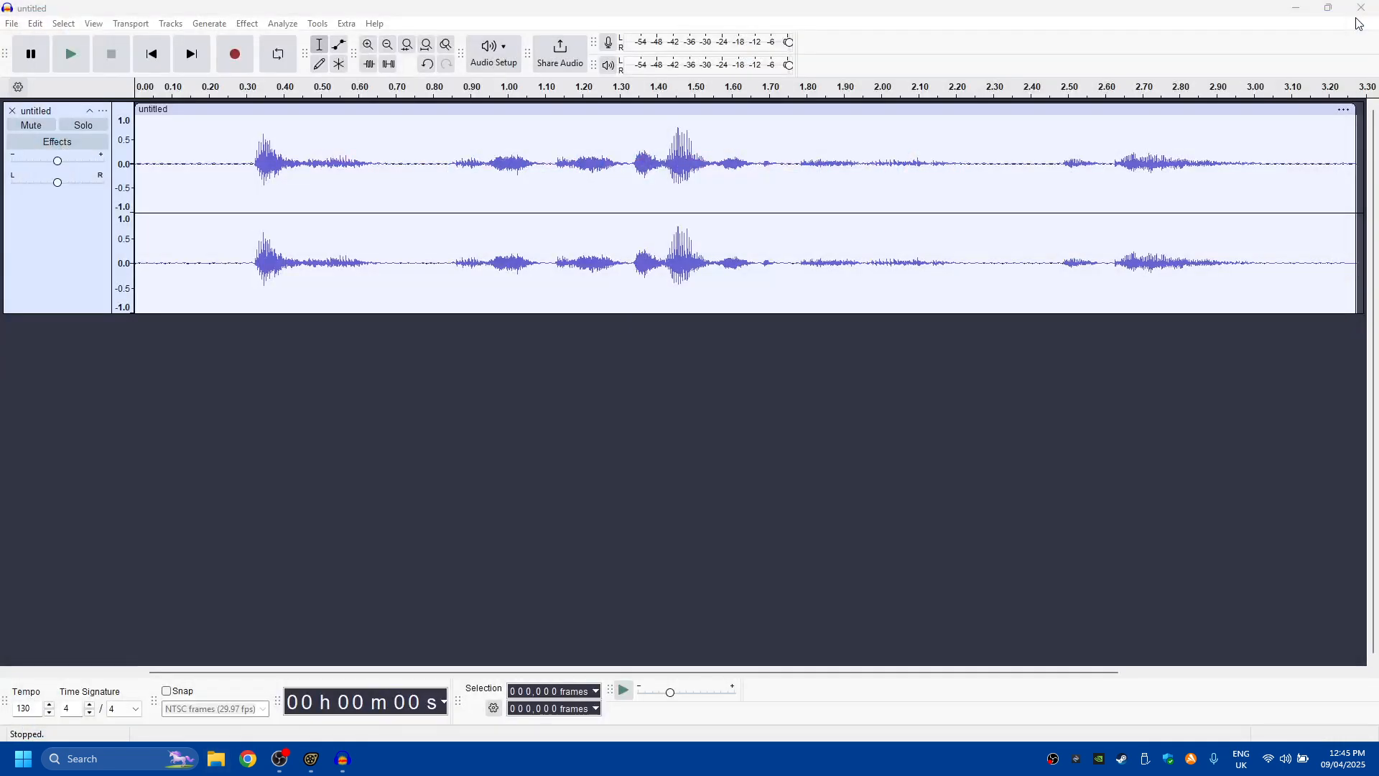
click(1362, 8)
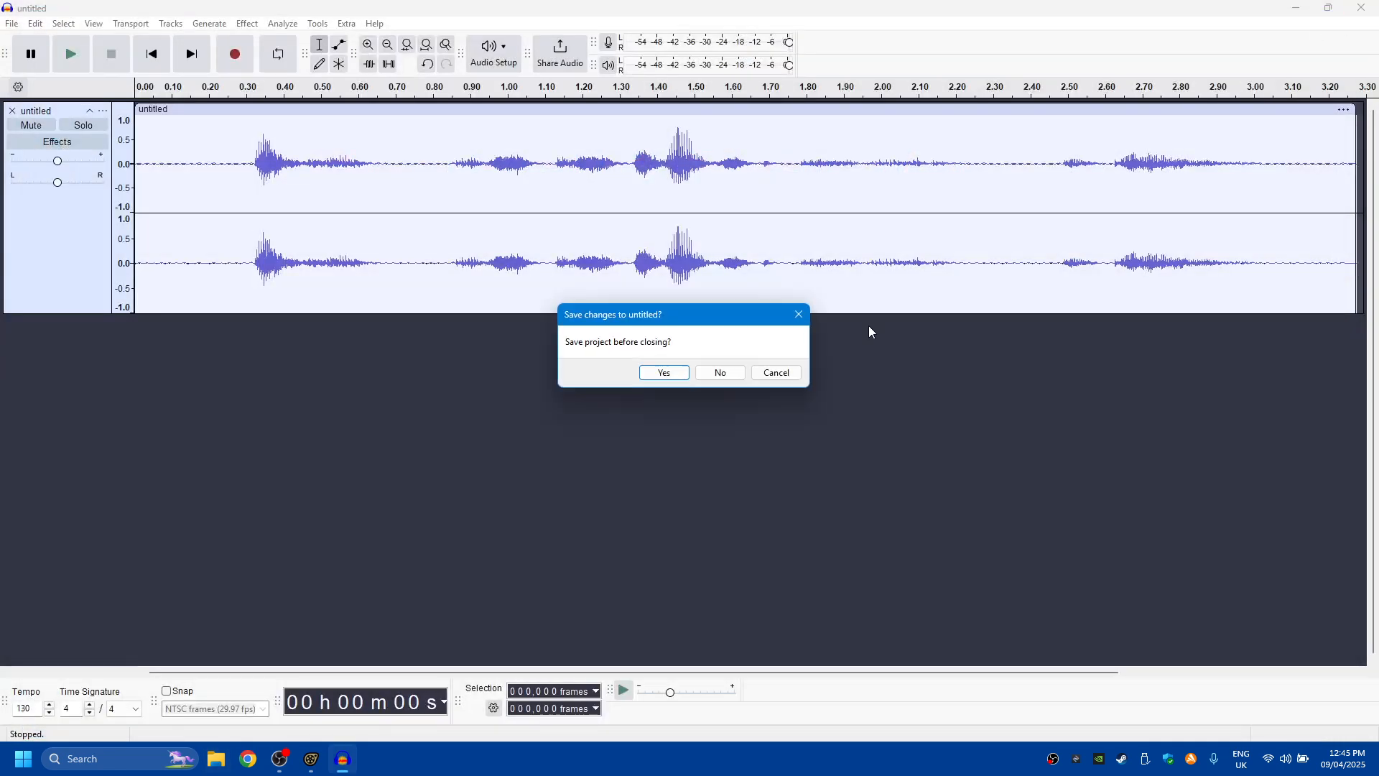
click(719, 374)
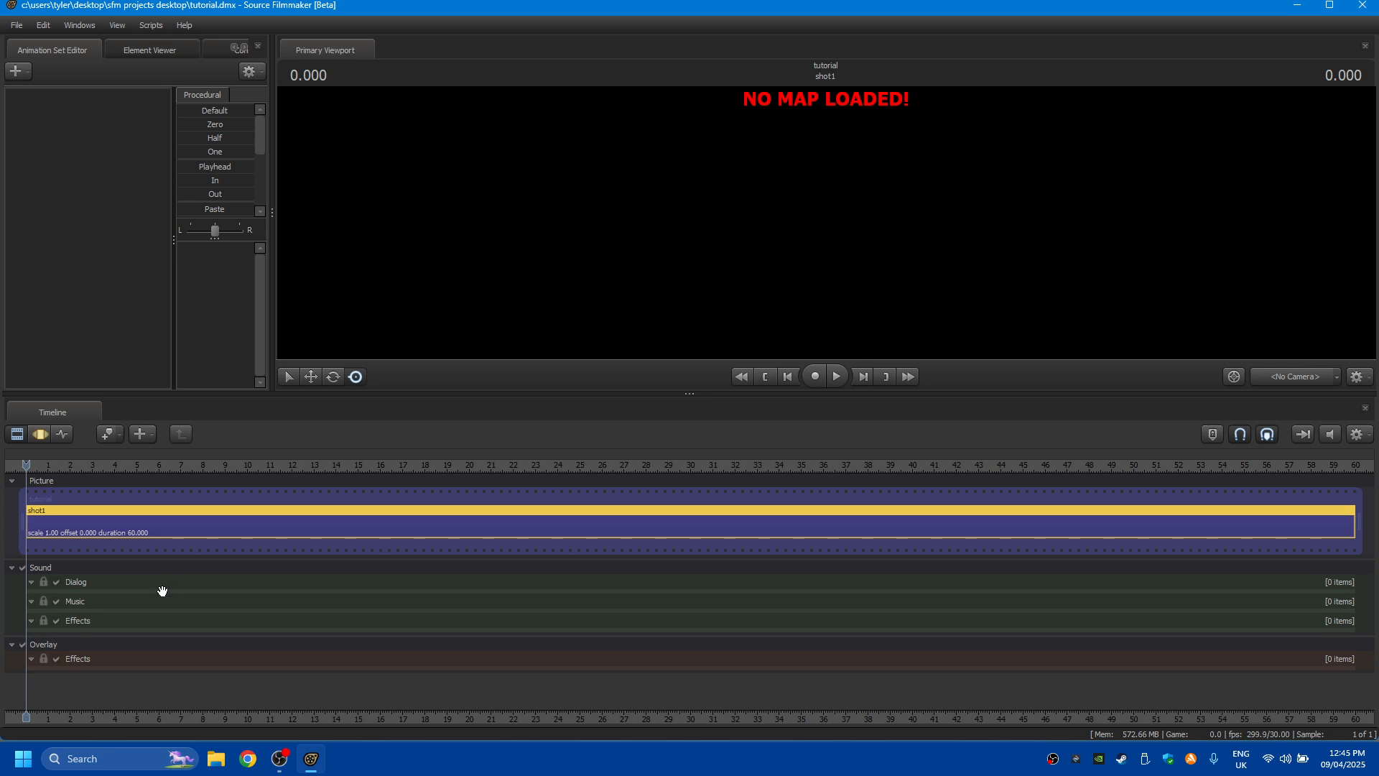
- Add a clip to the Dialog sound track, rescanning the WAV list and choosing audio test 1.wav from usermod
right_click(161, 591)
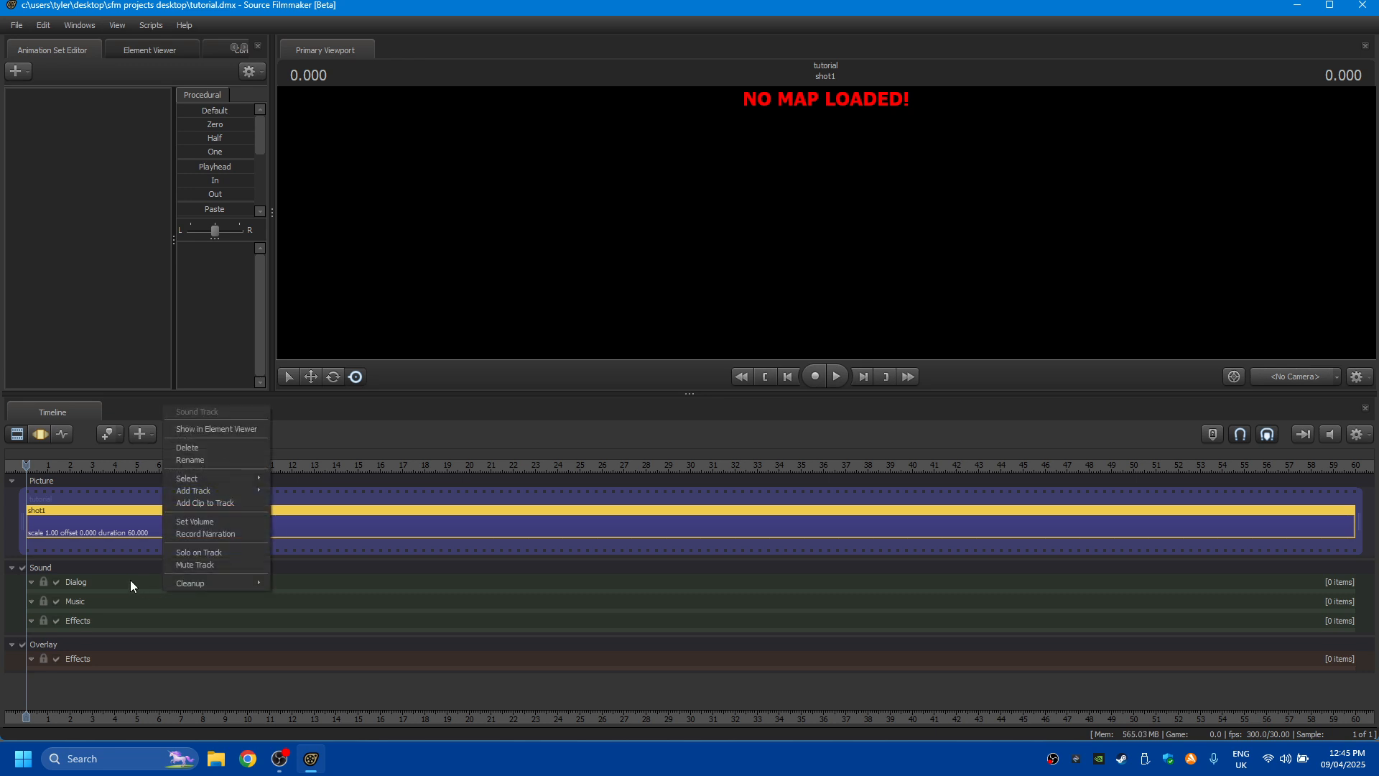
click(128, 579)
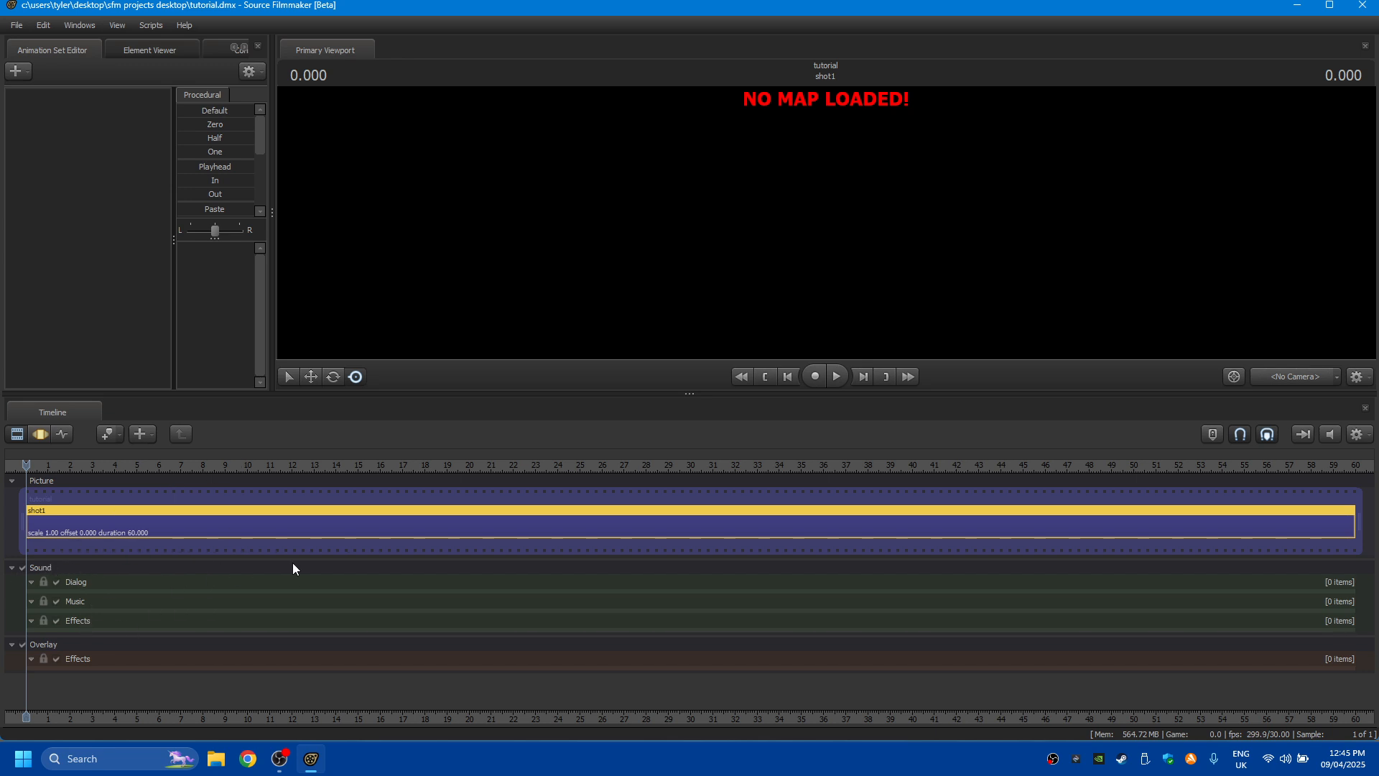
right_click(141, 591)
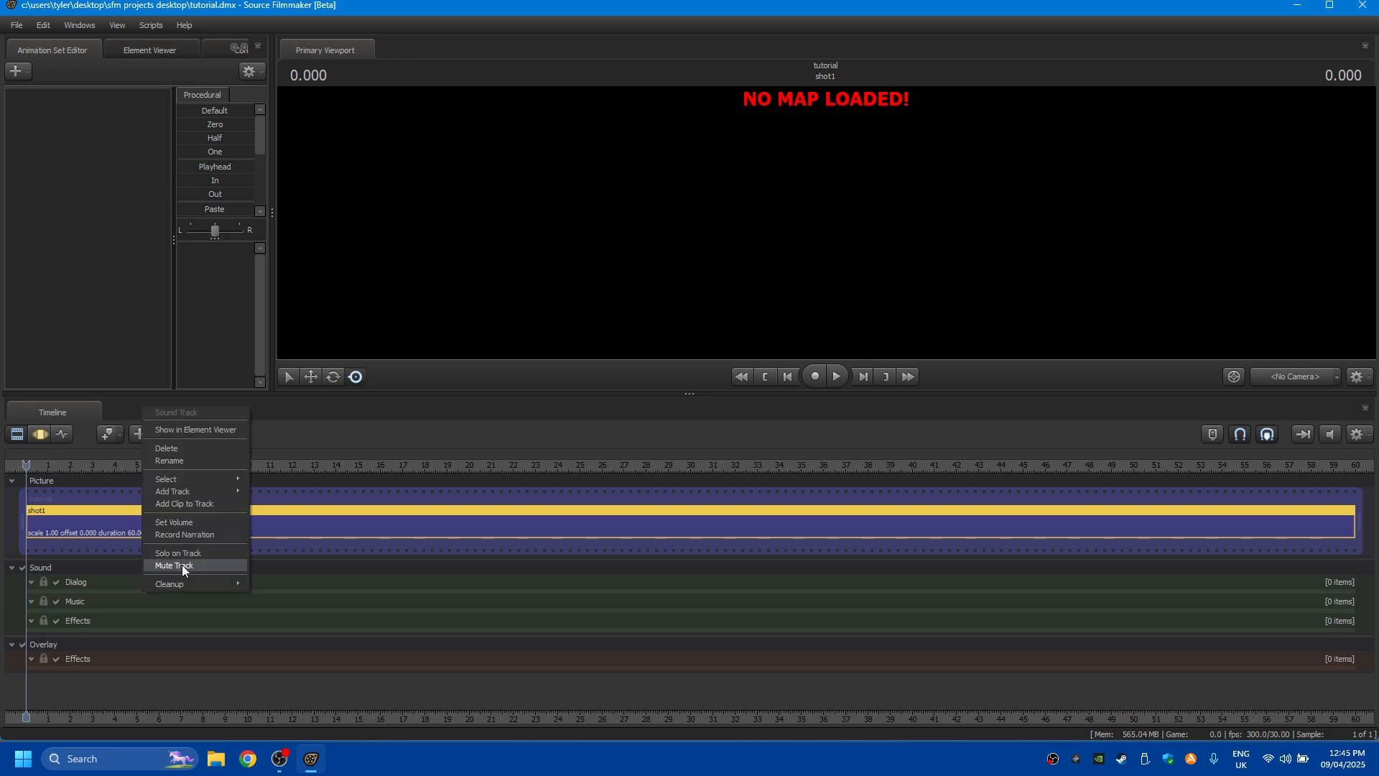
click(207, 503)
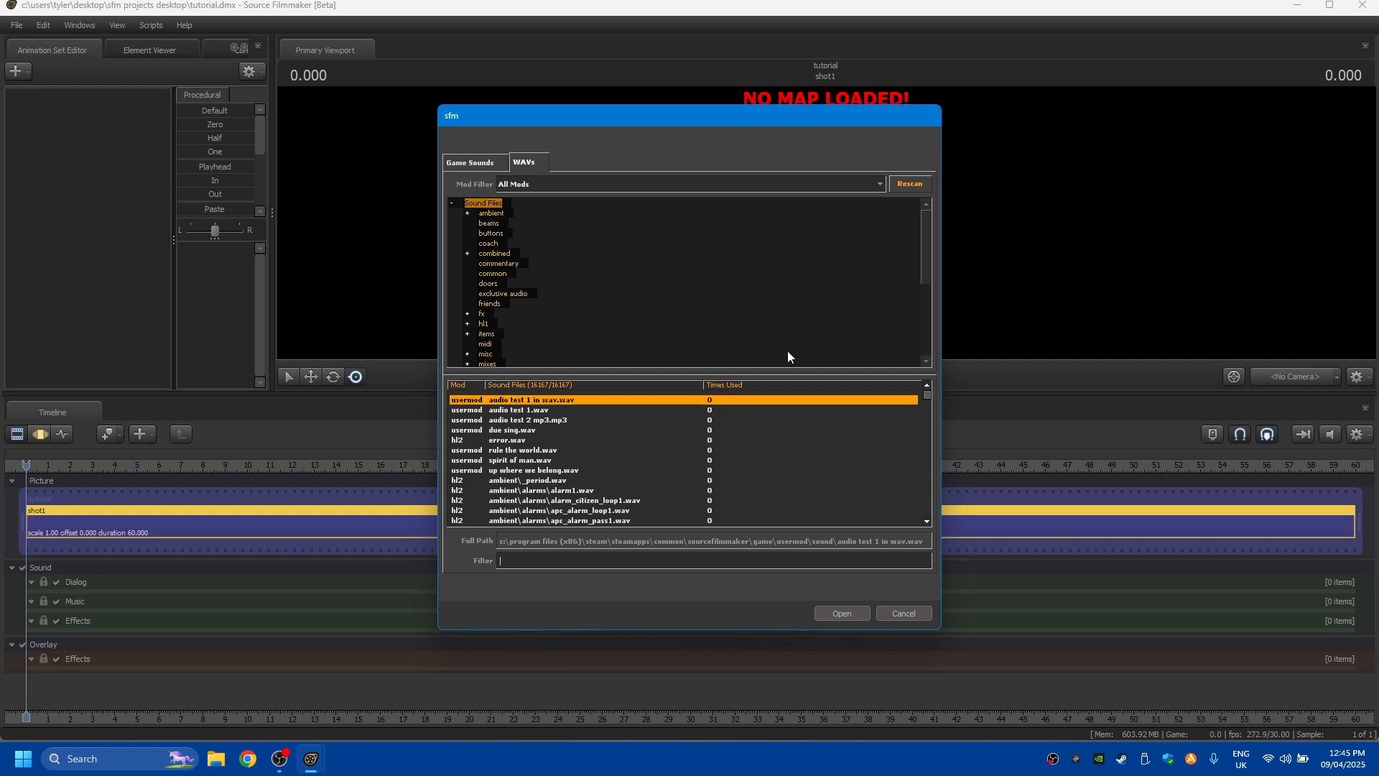
click(908, 185)
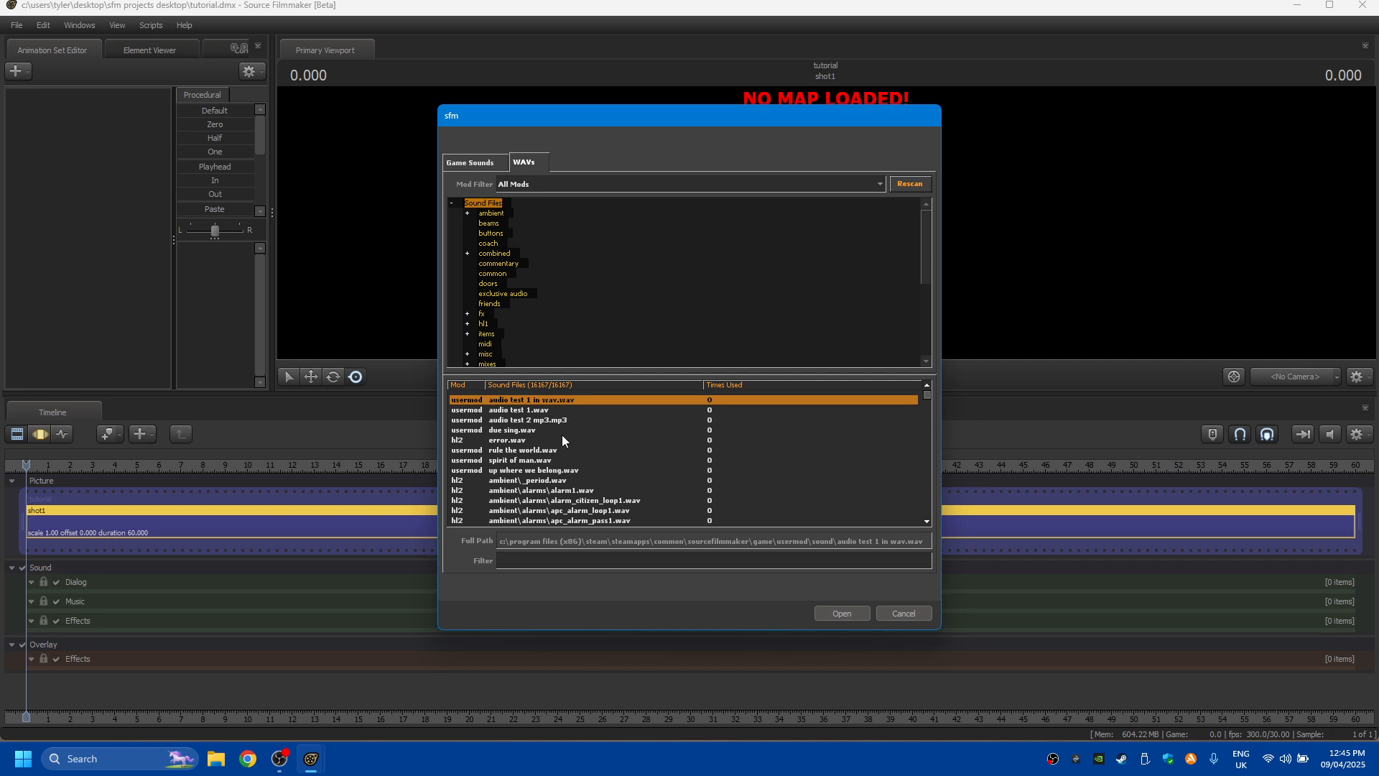
click(533, 410)
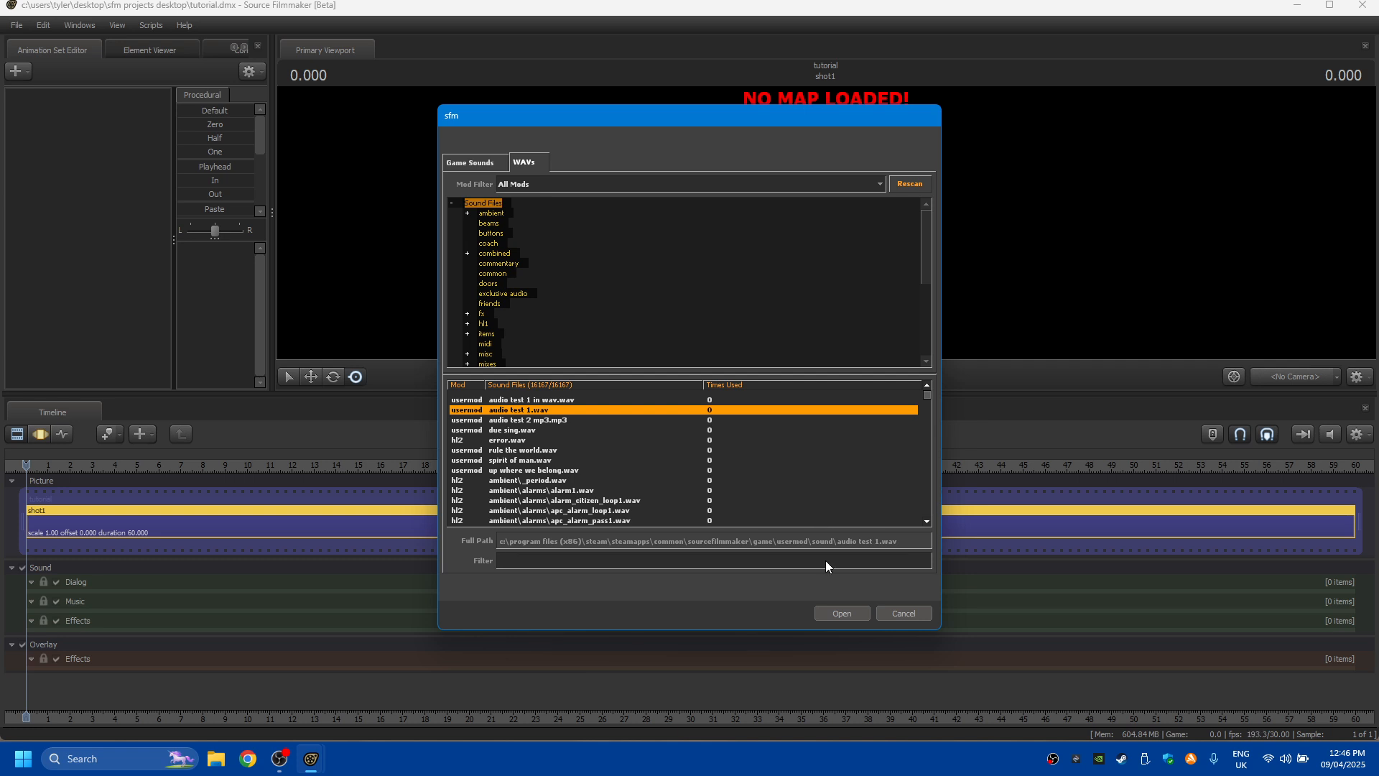
click(828, 614)
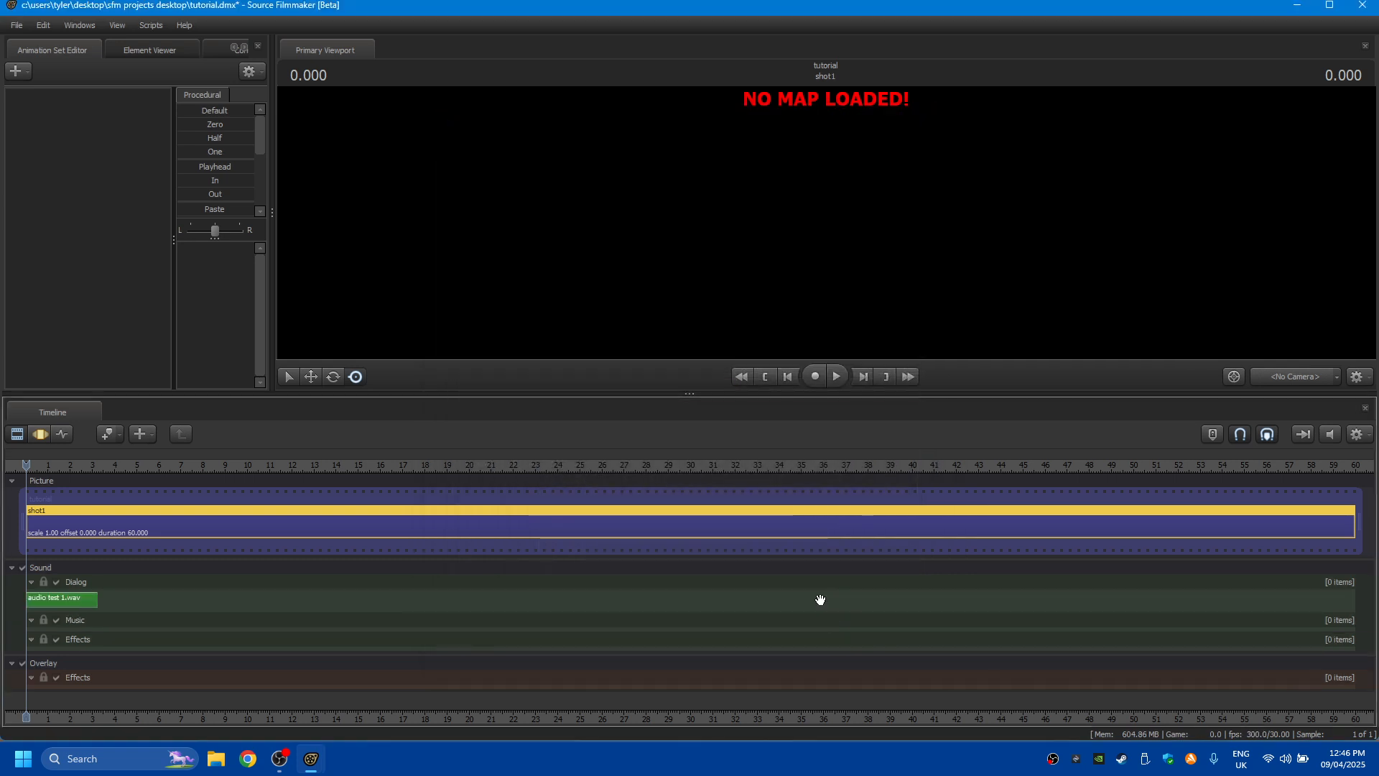
- Play back the audio test 1.wav clip on the Dialog track and return the playhead to the start of the timeline
scroll(27, 647, up, 5)
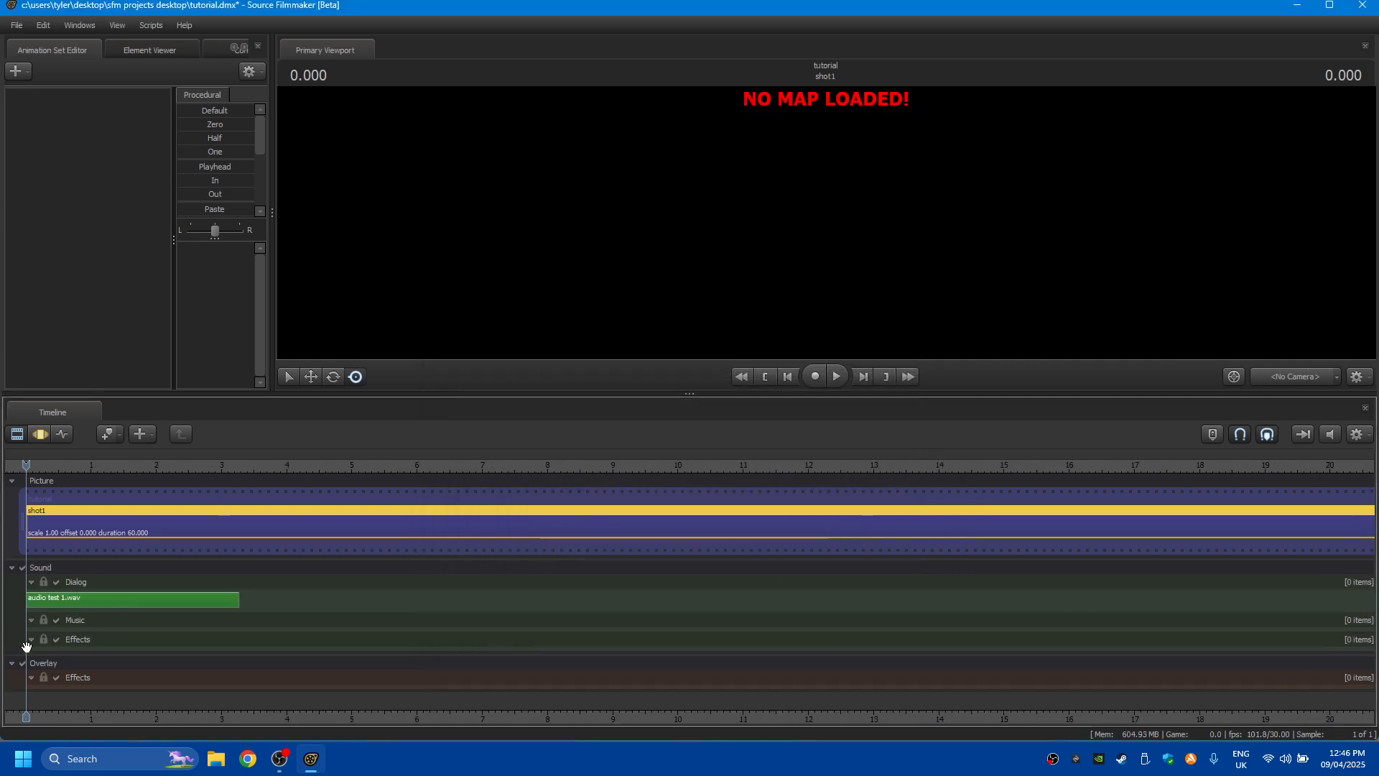
scroll(26, 647, up, 4)
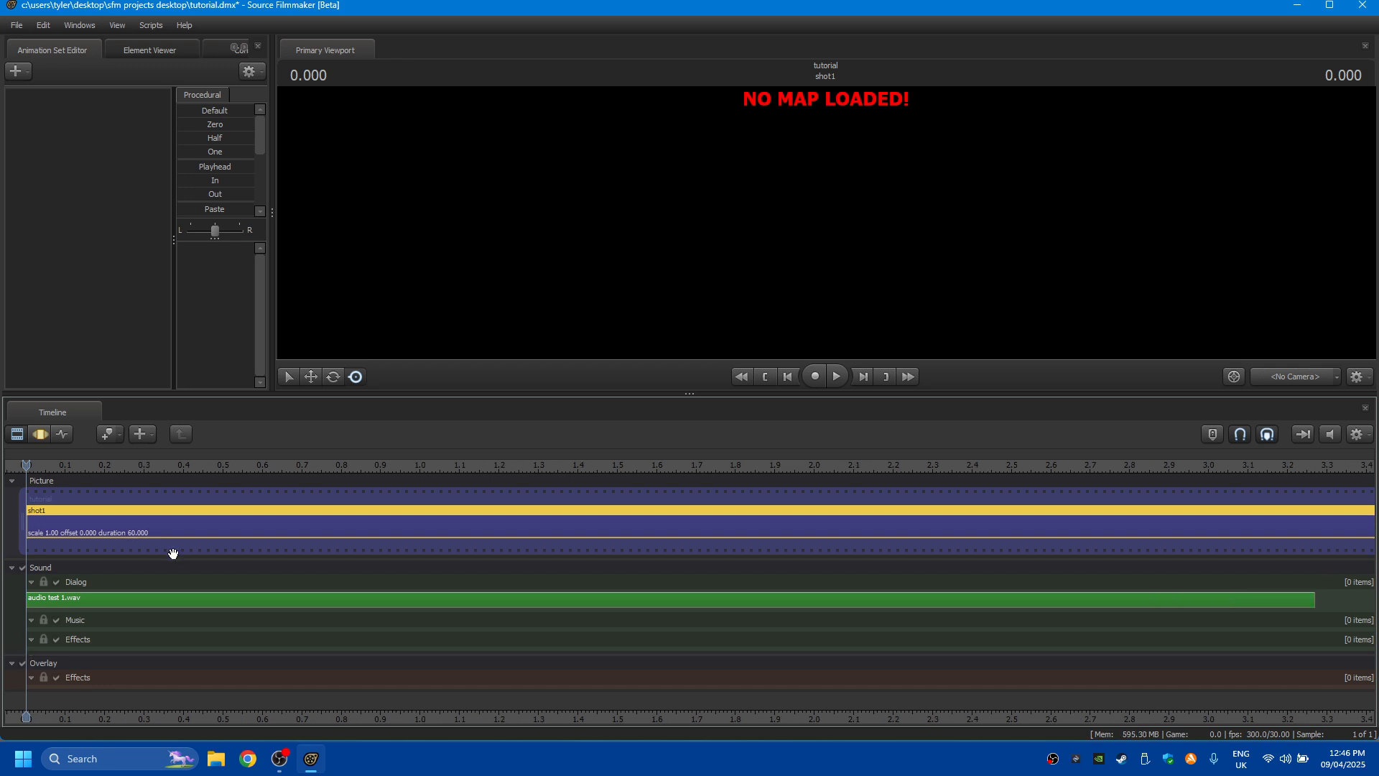
click(840, 383)
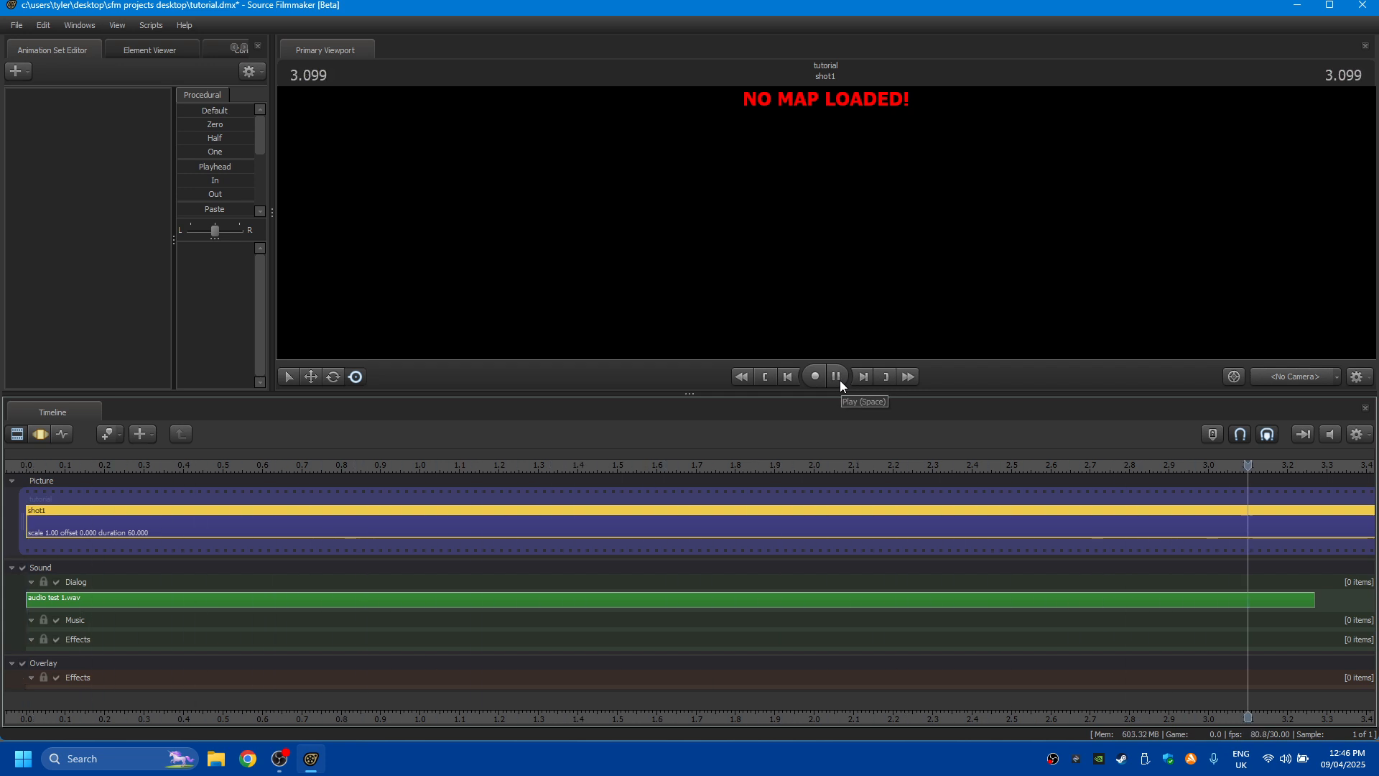
click(840, 383)
key(Home)
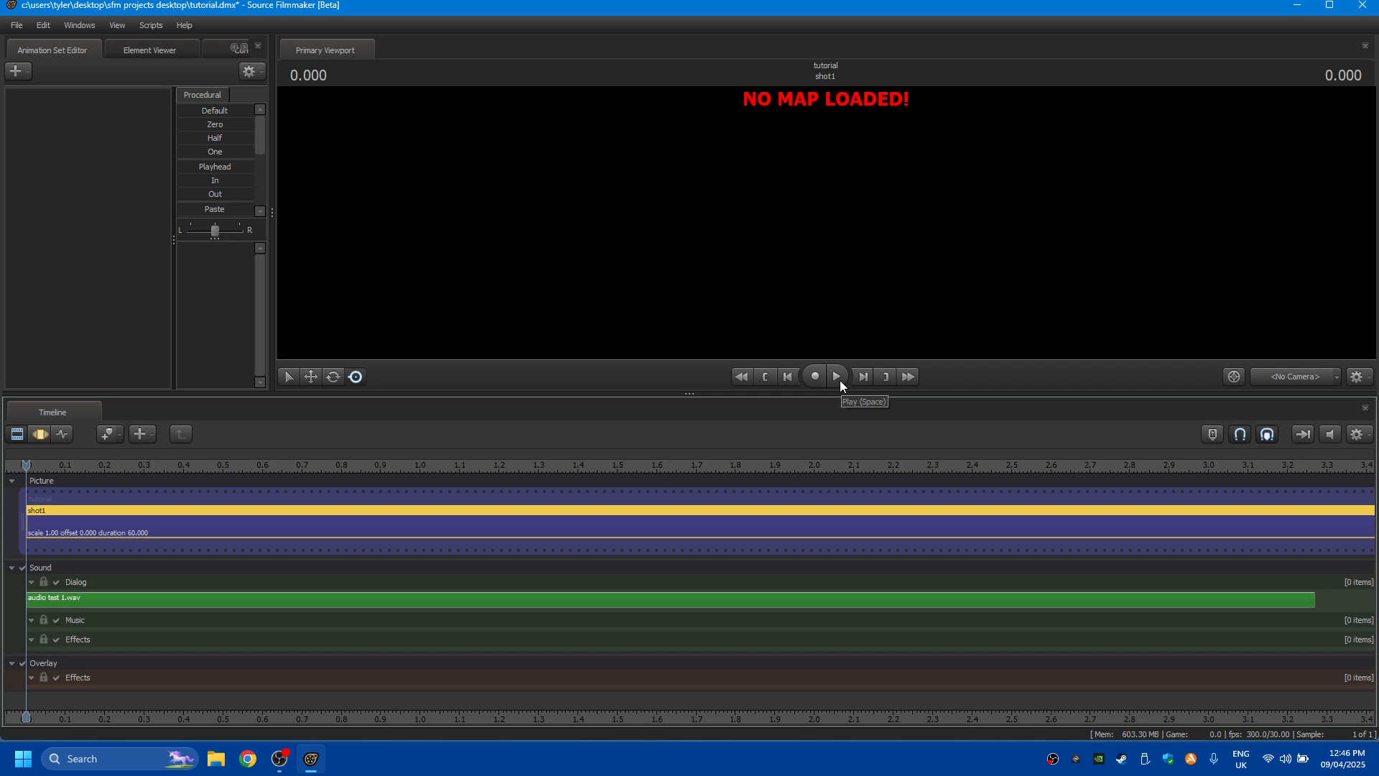
- Select the audio test 1.wav clip and enlarge its track height to display the waveform at a readable size
click(157, 600)
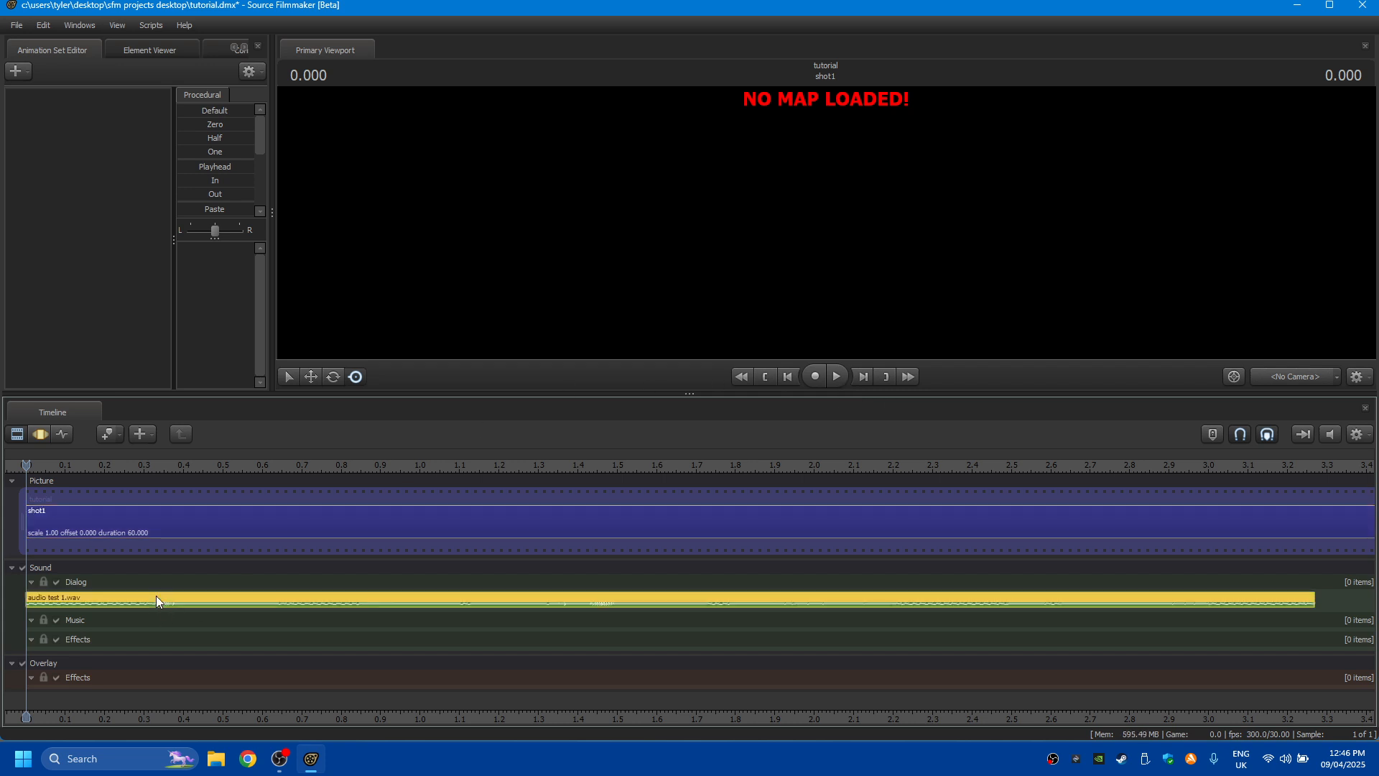
key(plus)
key(plus)
key(plus)
key(plus)
key(plus)
key(plus)
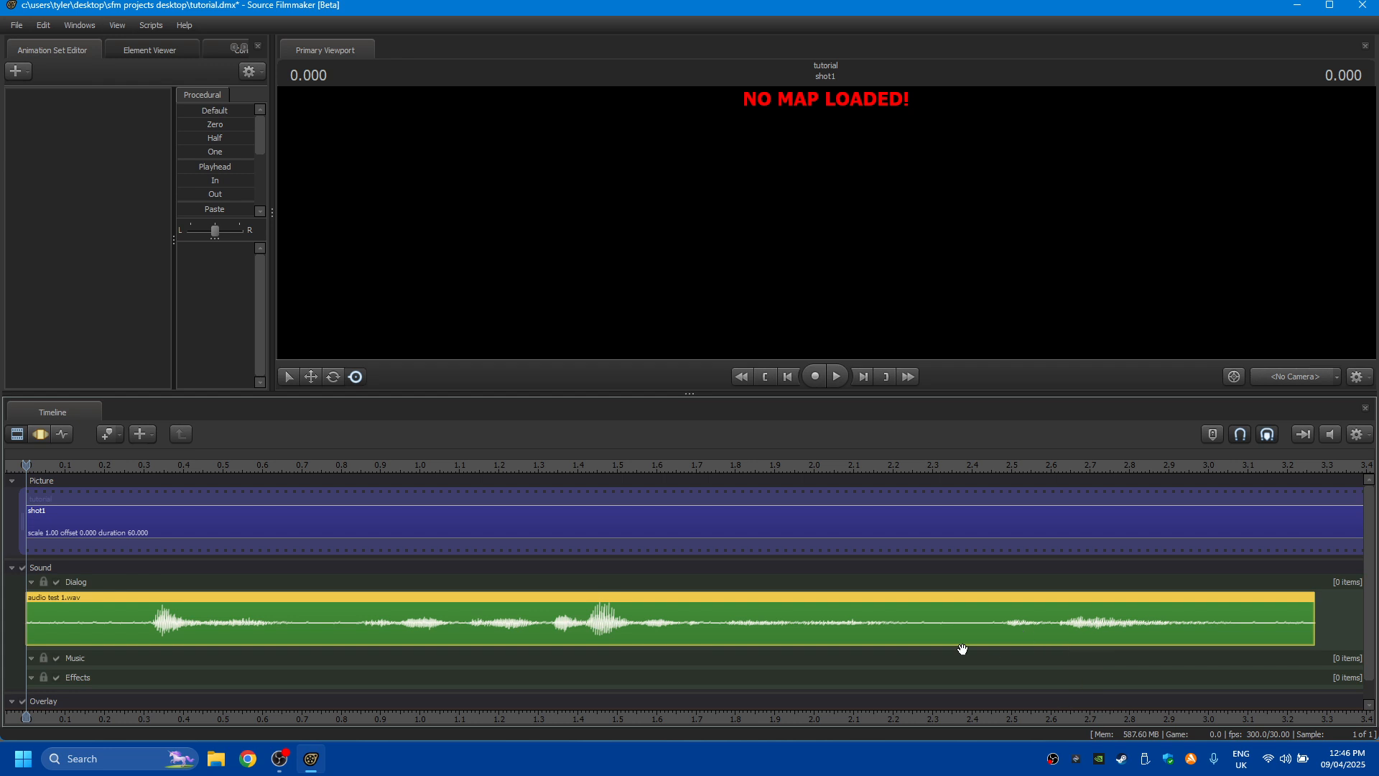
- Alternate the selection between shot1 and the audio test 1.wav clip to compare the waveform display, ending with the audio clip selected
click(353, 538)
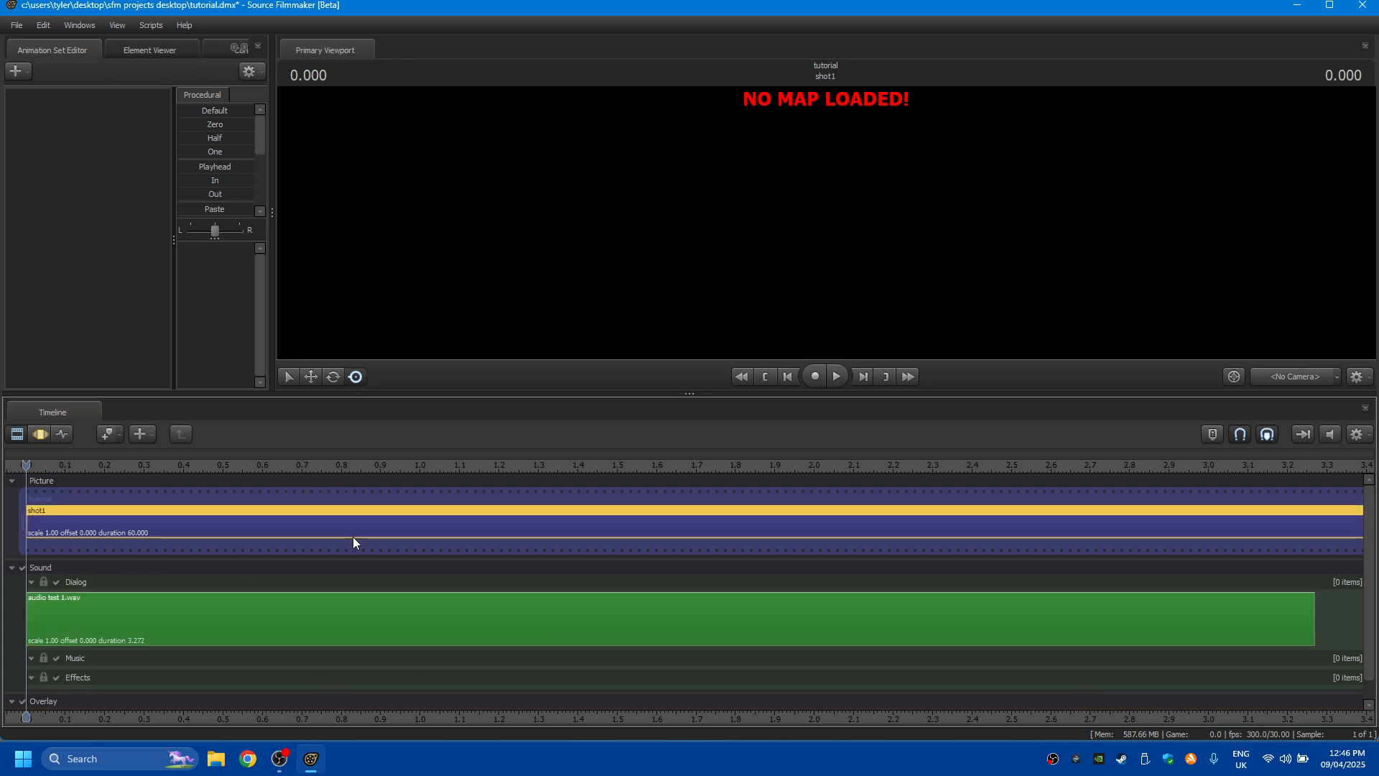
click(359, 631)
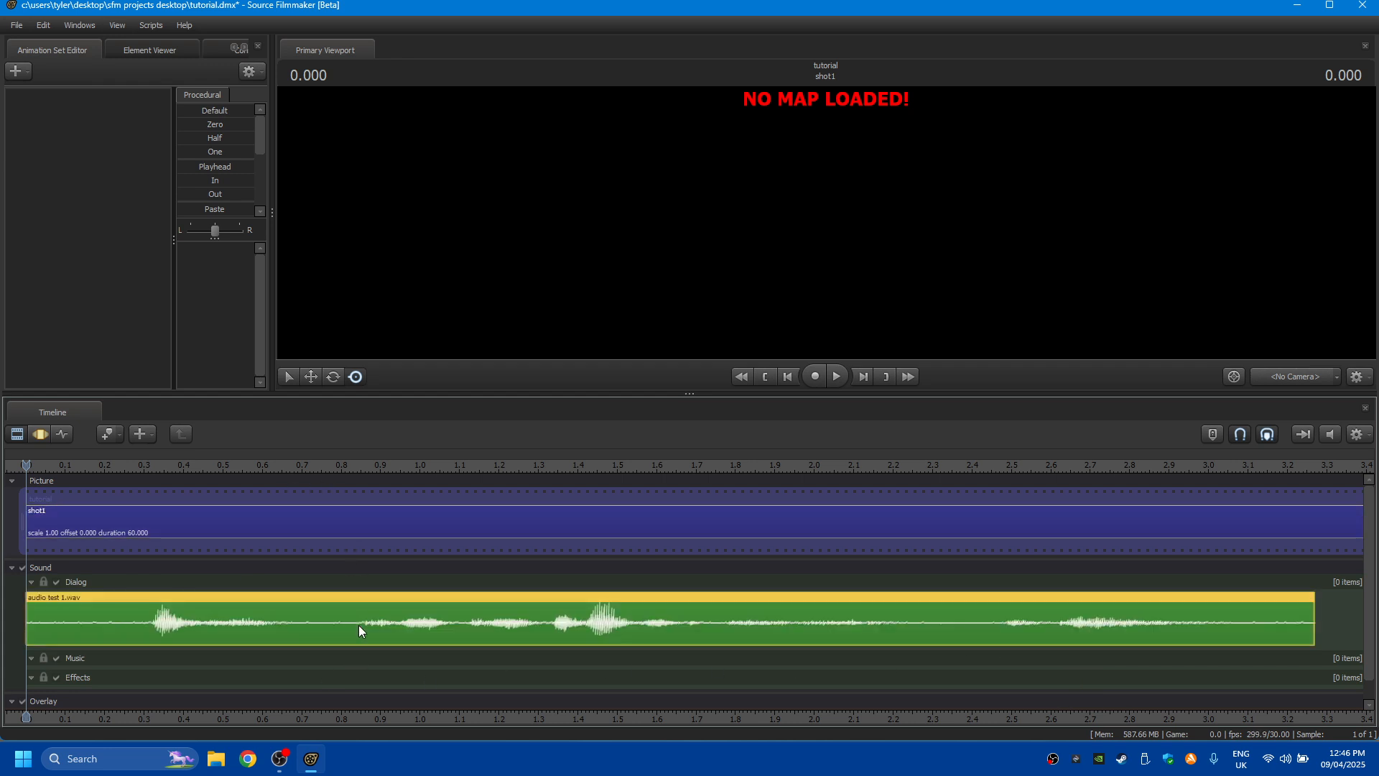
click(40, 436)
click(205, 510)
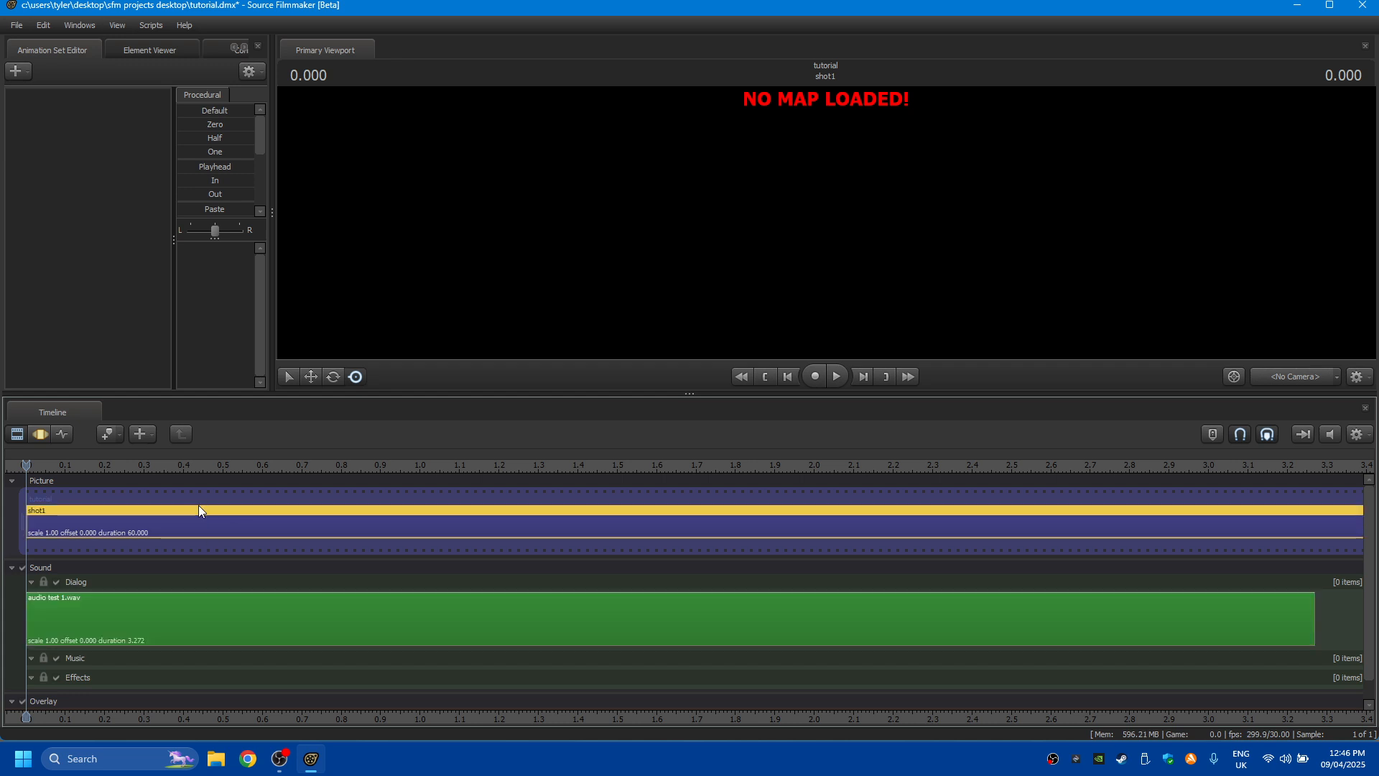
click(200, 623)
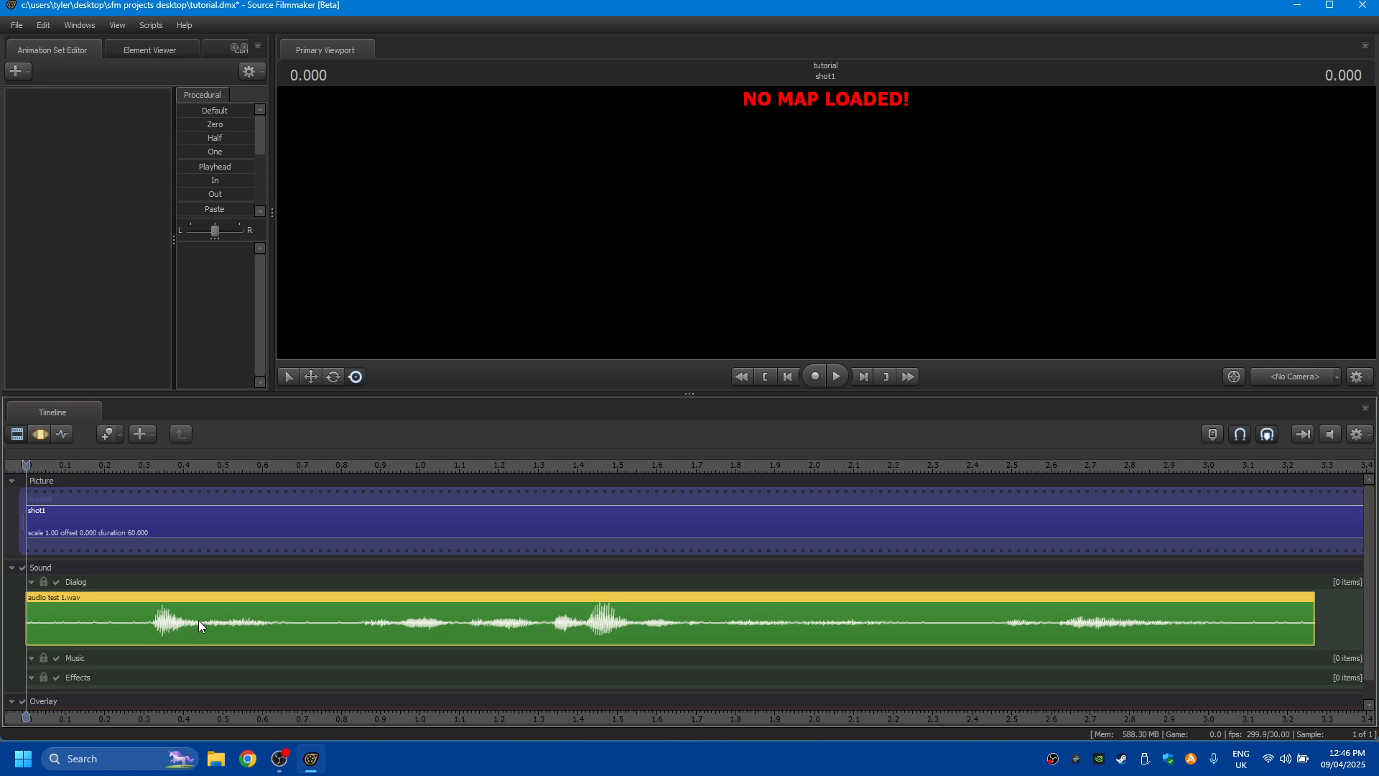
- Examine the sound clip's waveform options, including Show Waveform, keeping the audio clip selected
right_click(198, 619)
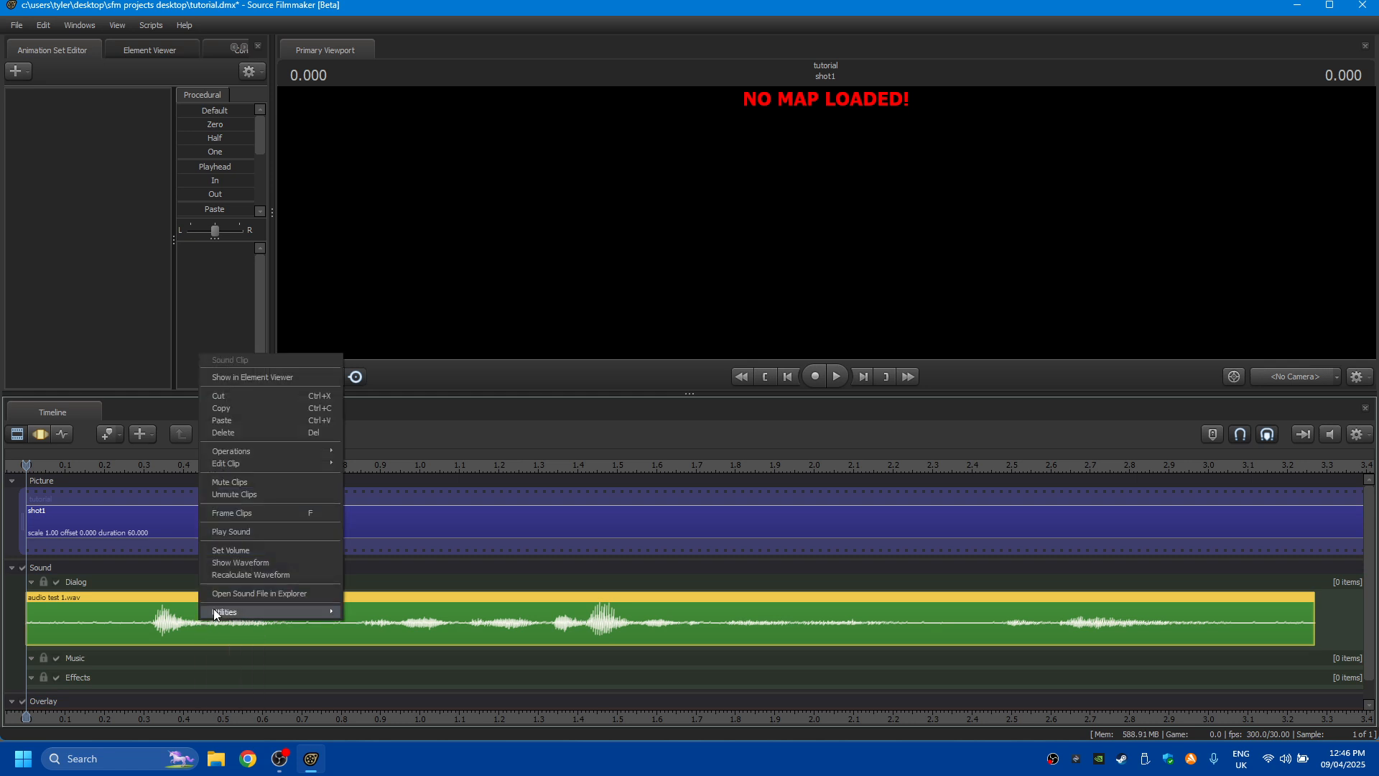
click(273, 560)
click(265, 527)
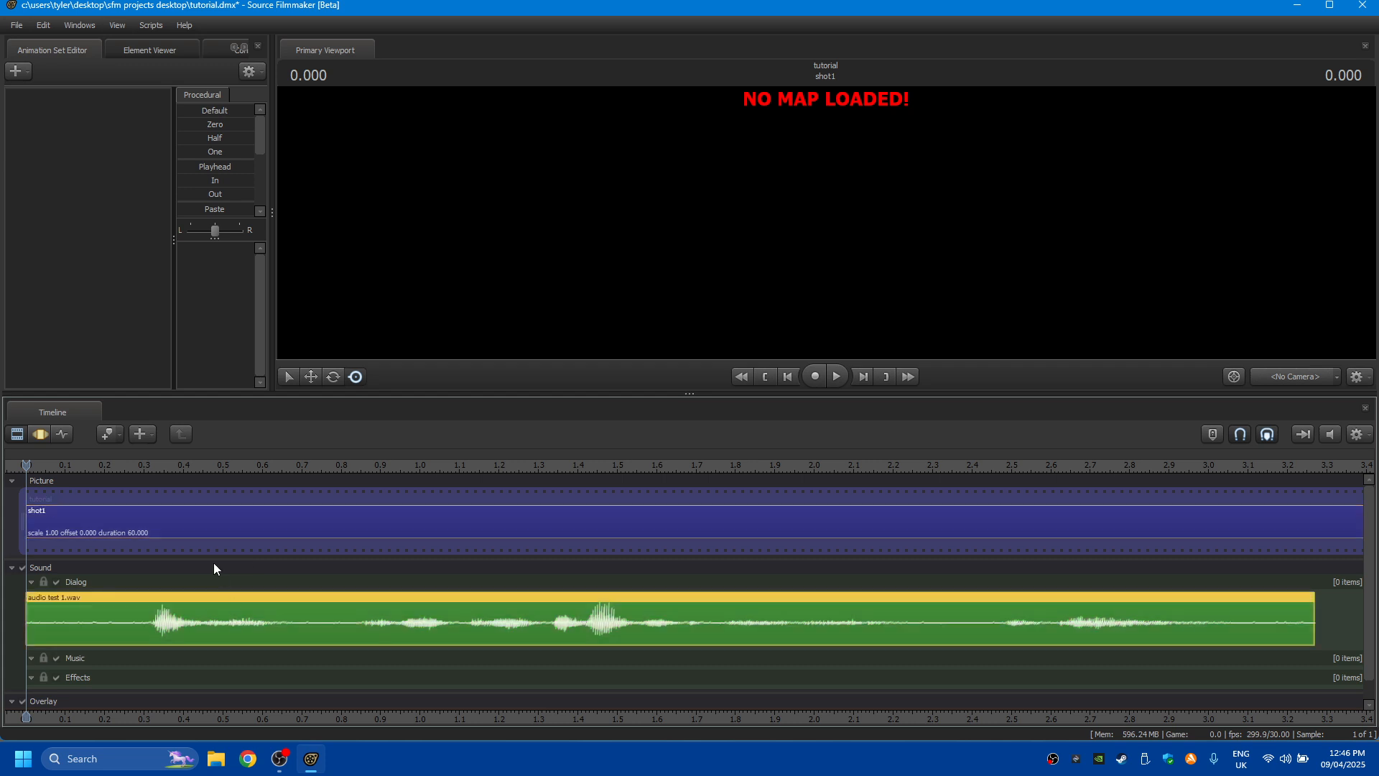
click(199, 637)
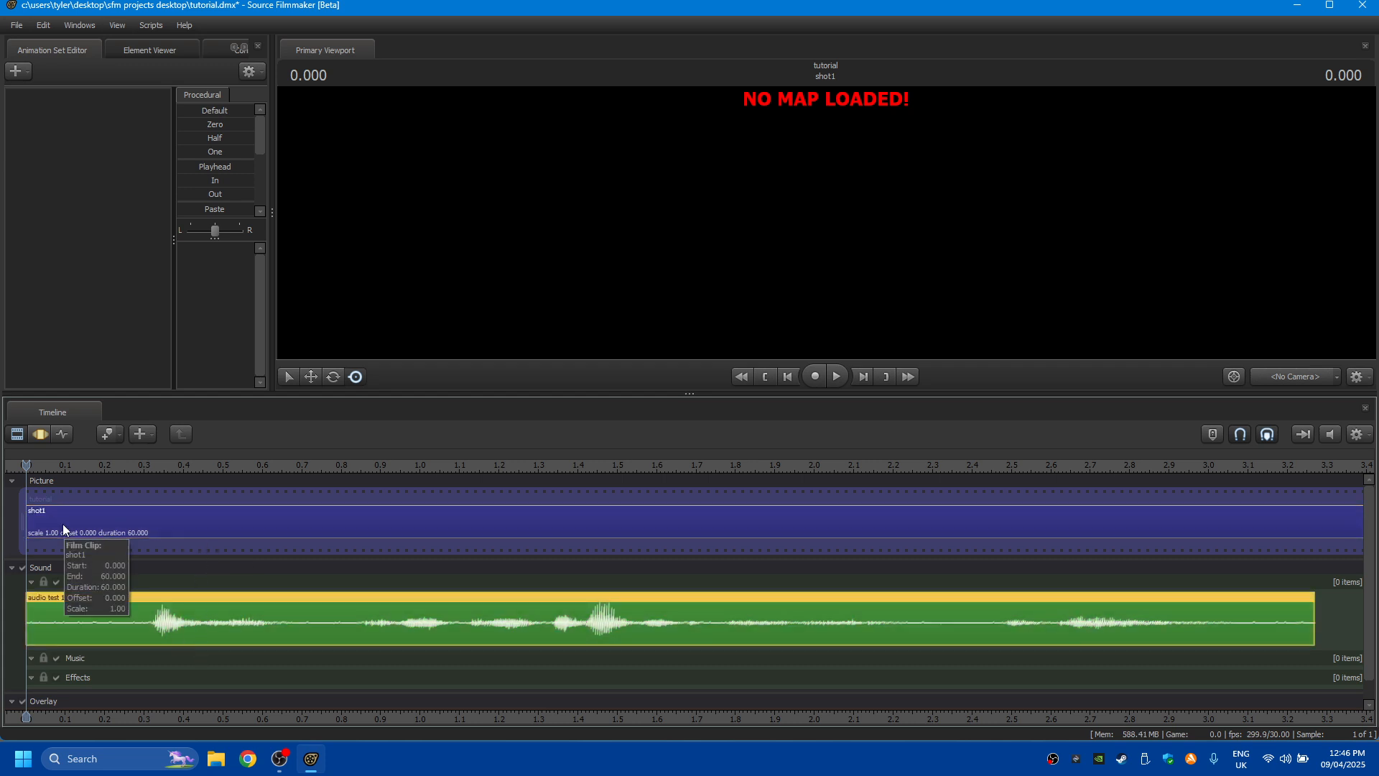
- Switch the timeline to the Motion Editor and turn on Show Waveform there
click(39, 434)
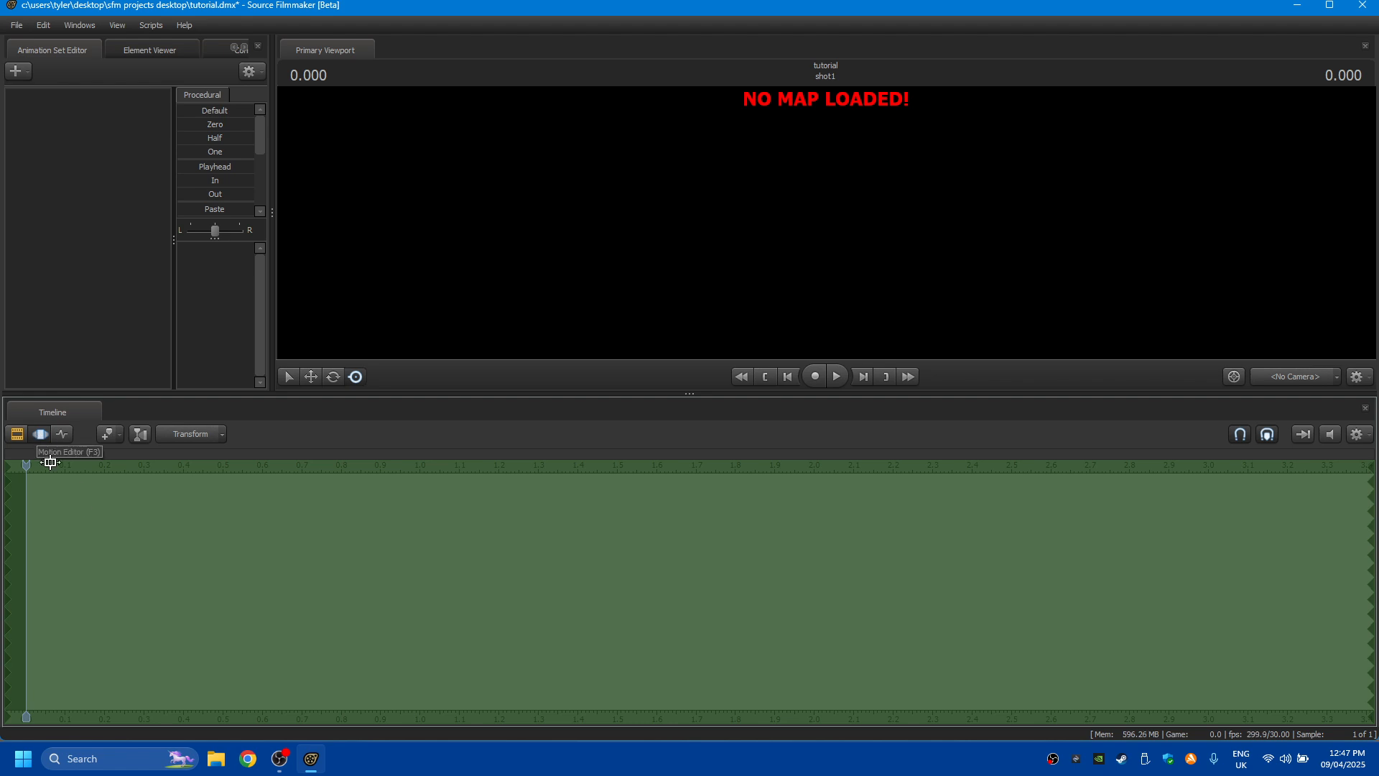
right_click(304, 569)
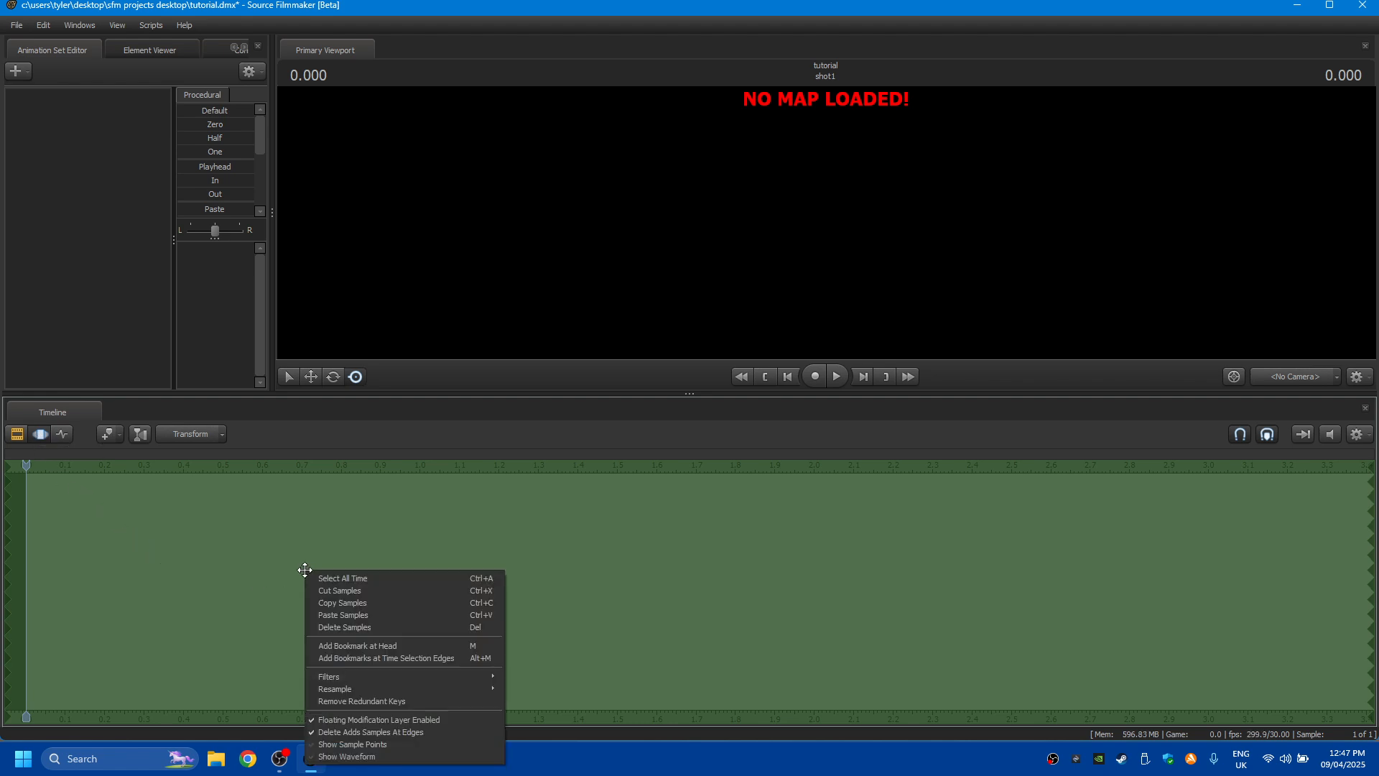
click(343, 754)
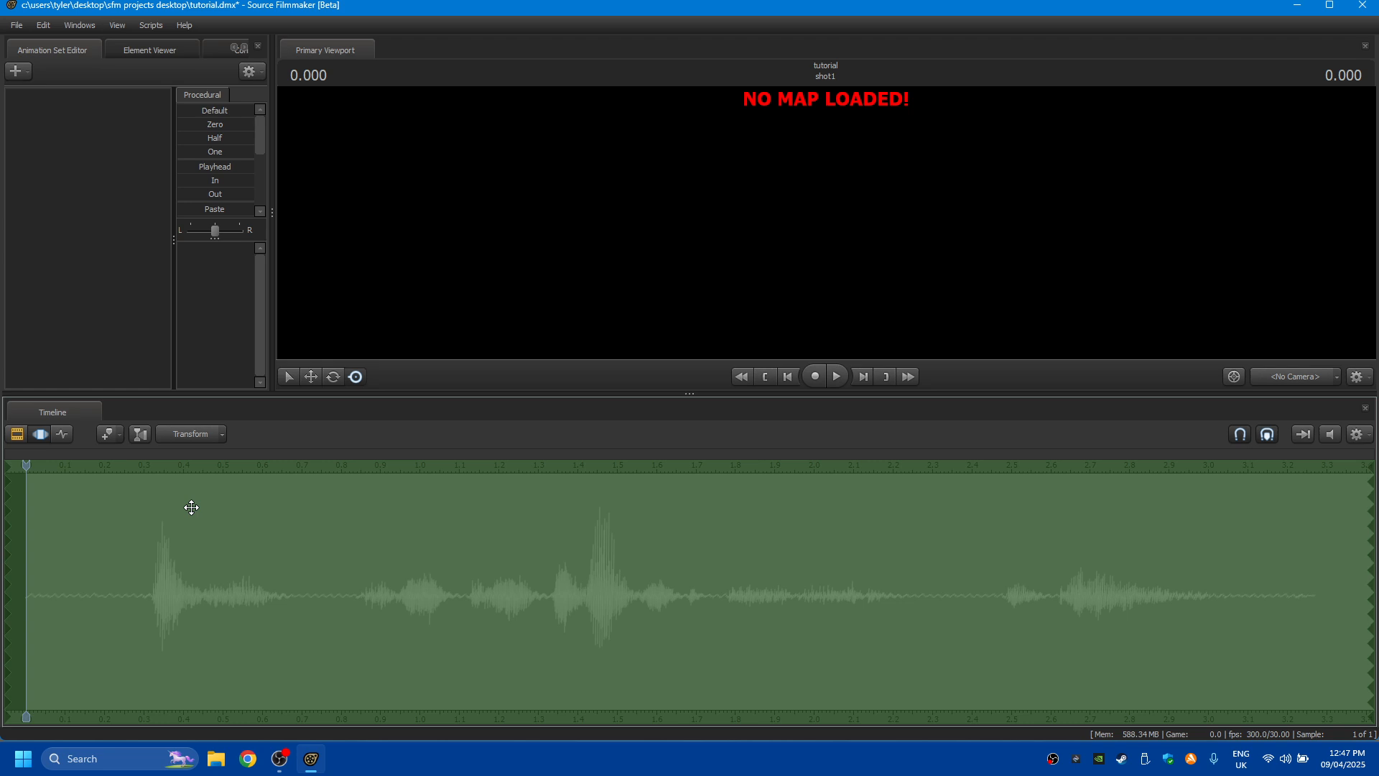
- Check the Graph Editor's options for a waveform setting and return to the Motion Editor
click(62, 435)
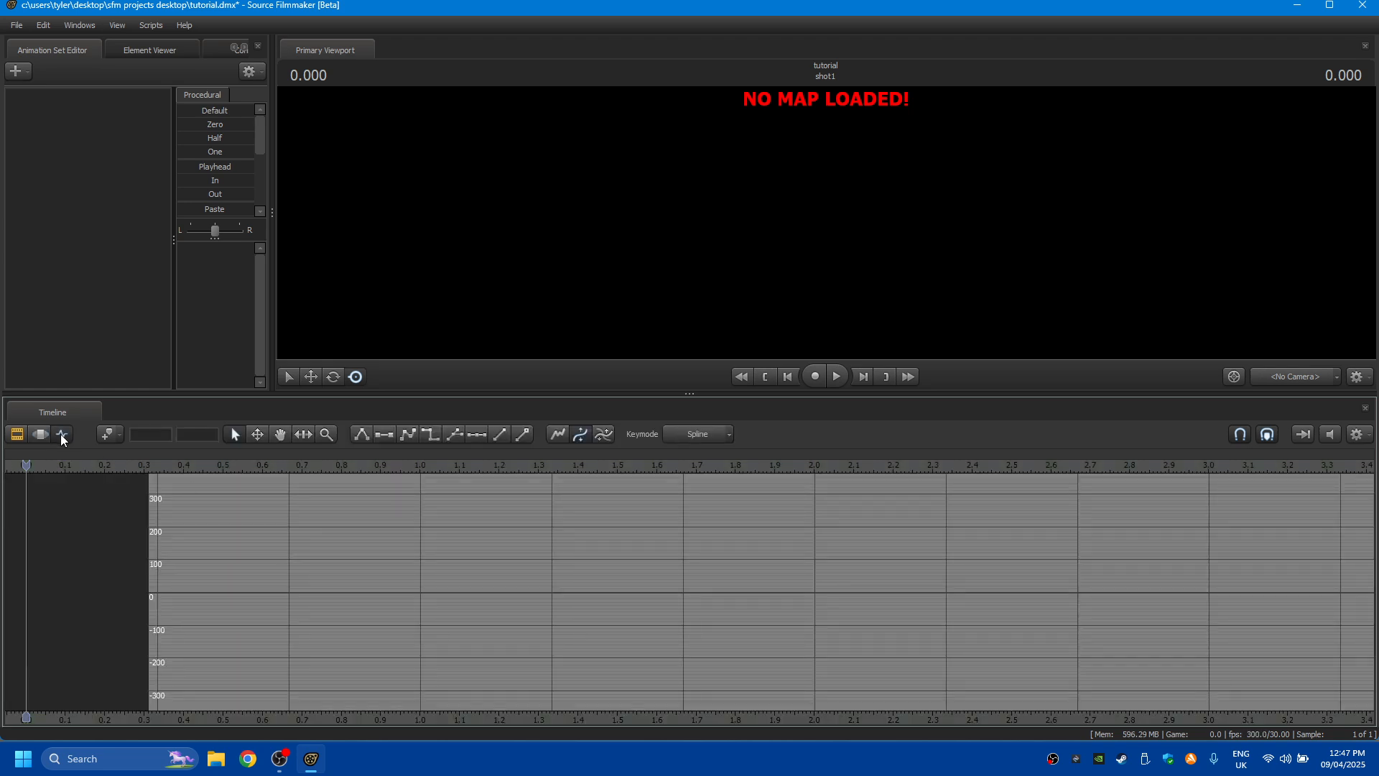
right_click(352, 568)
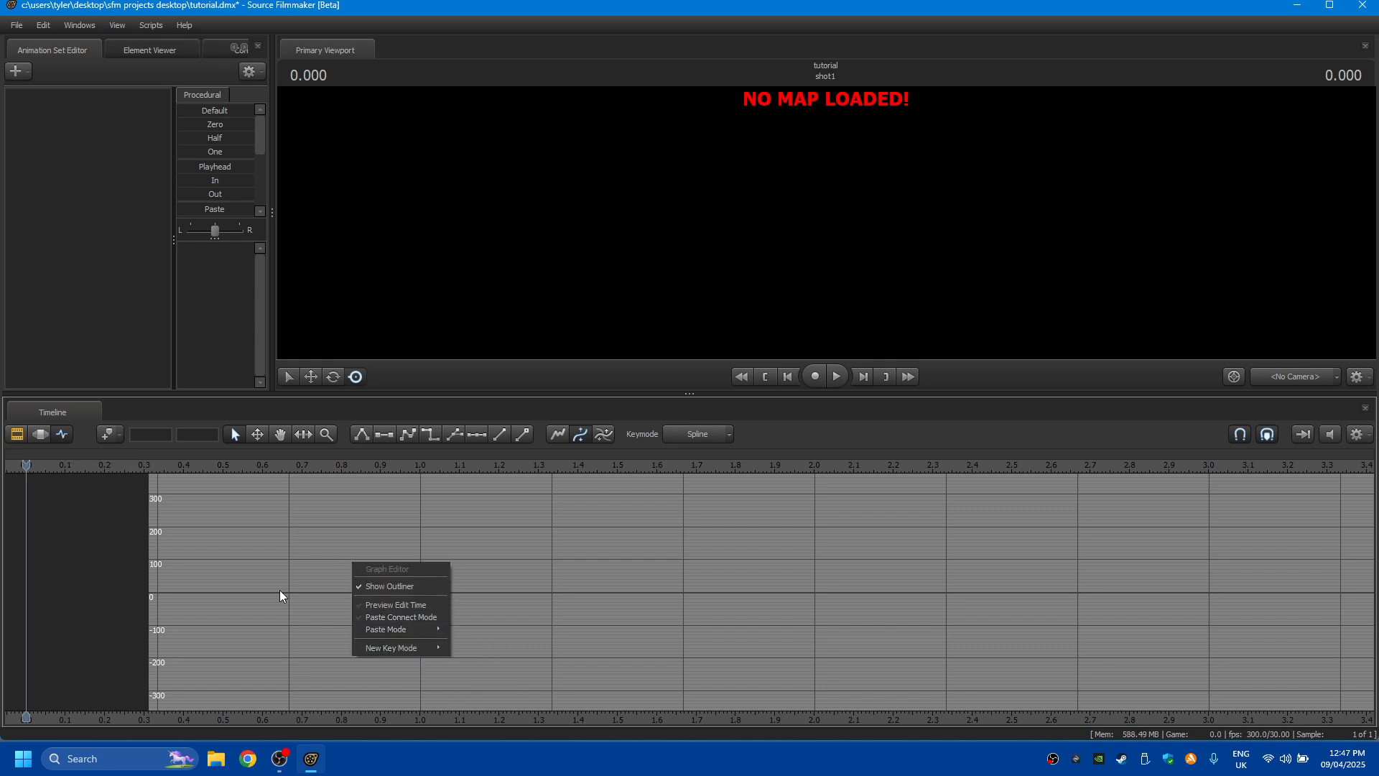
click(255, 583)
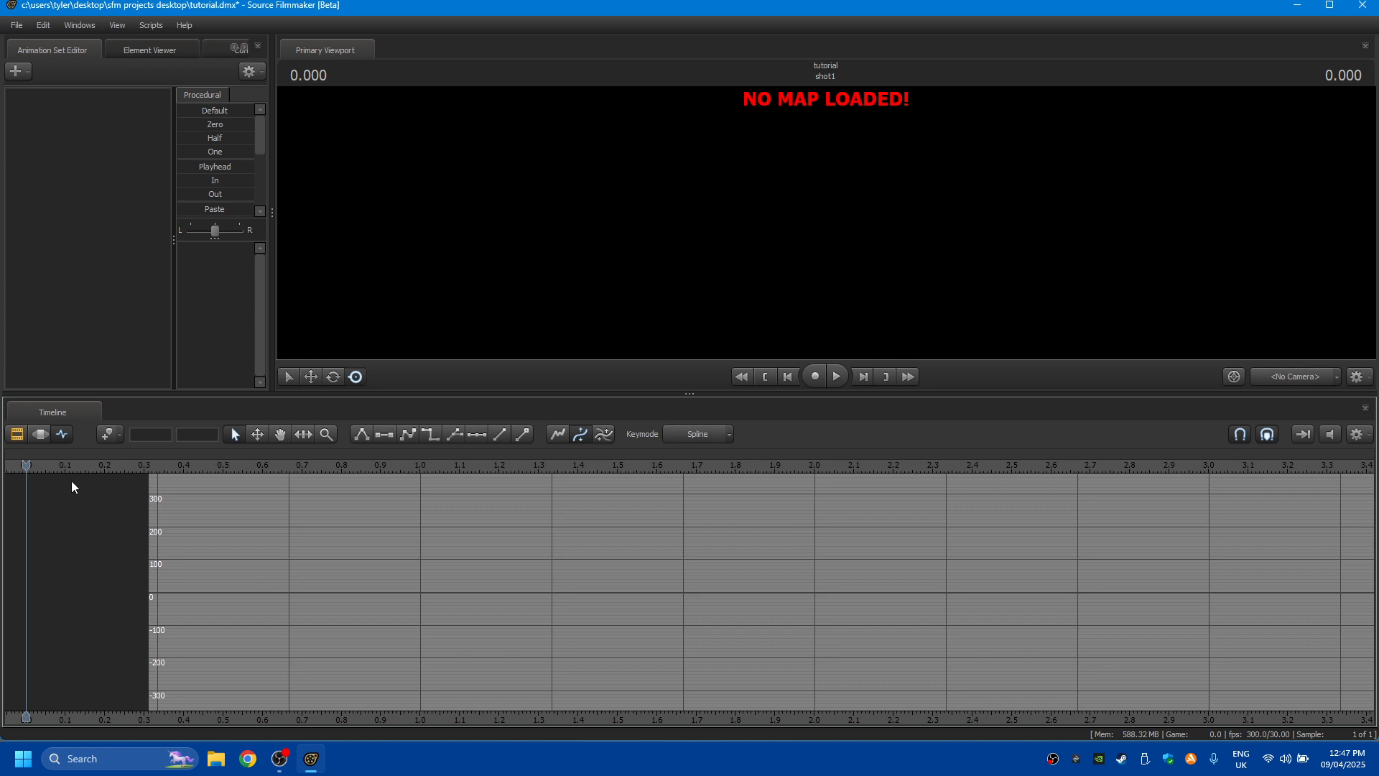
click(40, 435)
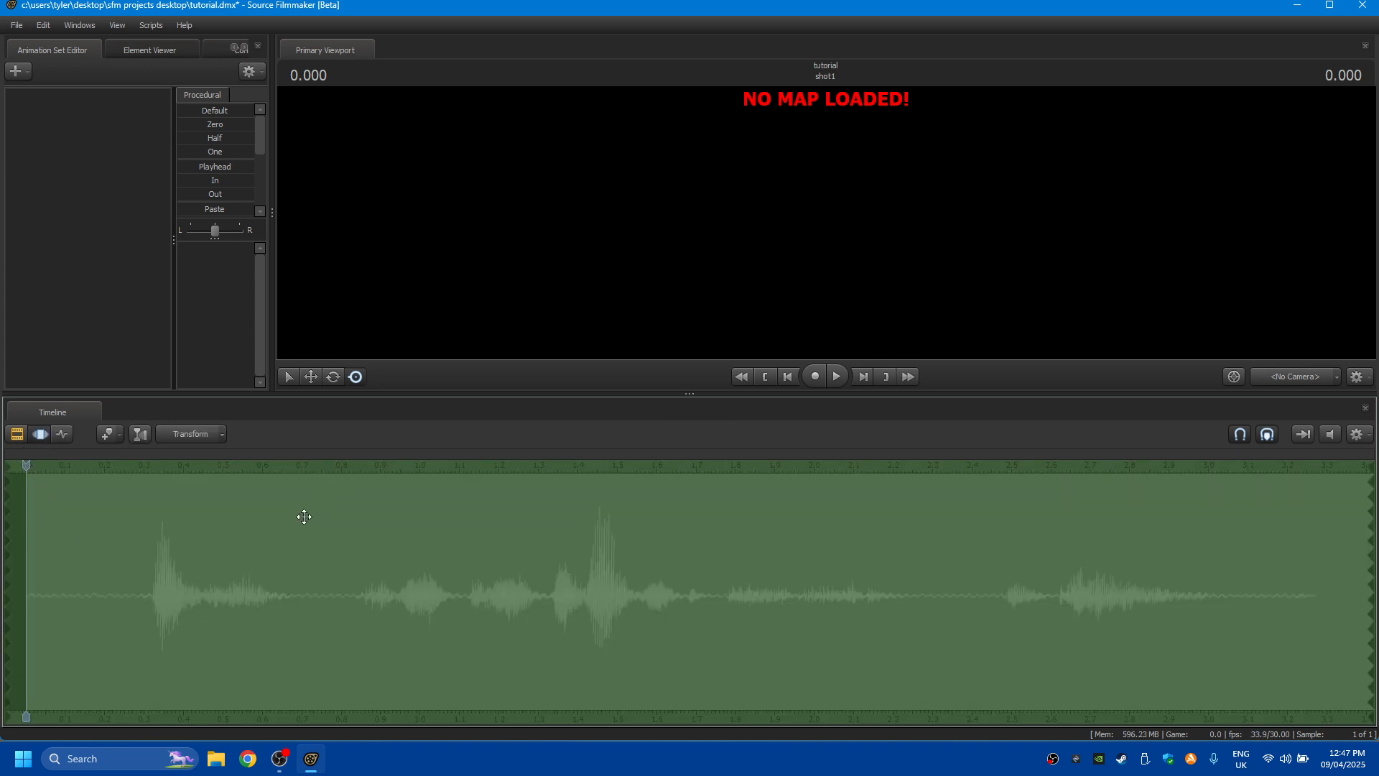
- Play the audio in the Motion Editor, stop it, and scrub the playhead back to about 2.066 seconds
key(space)
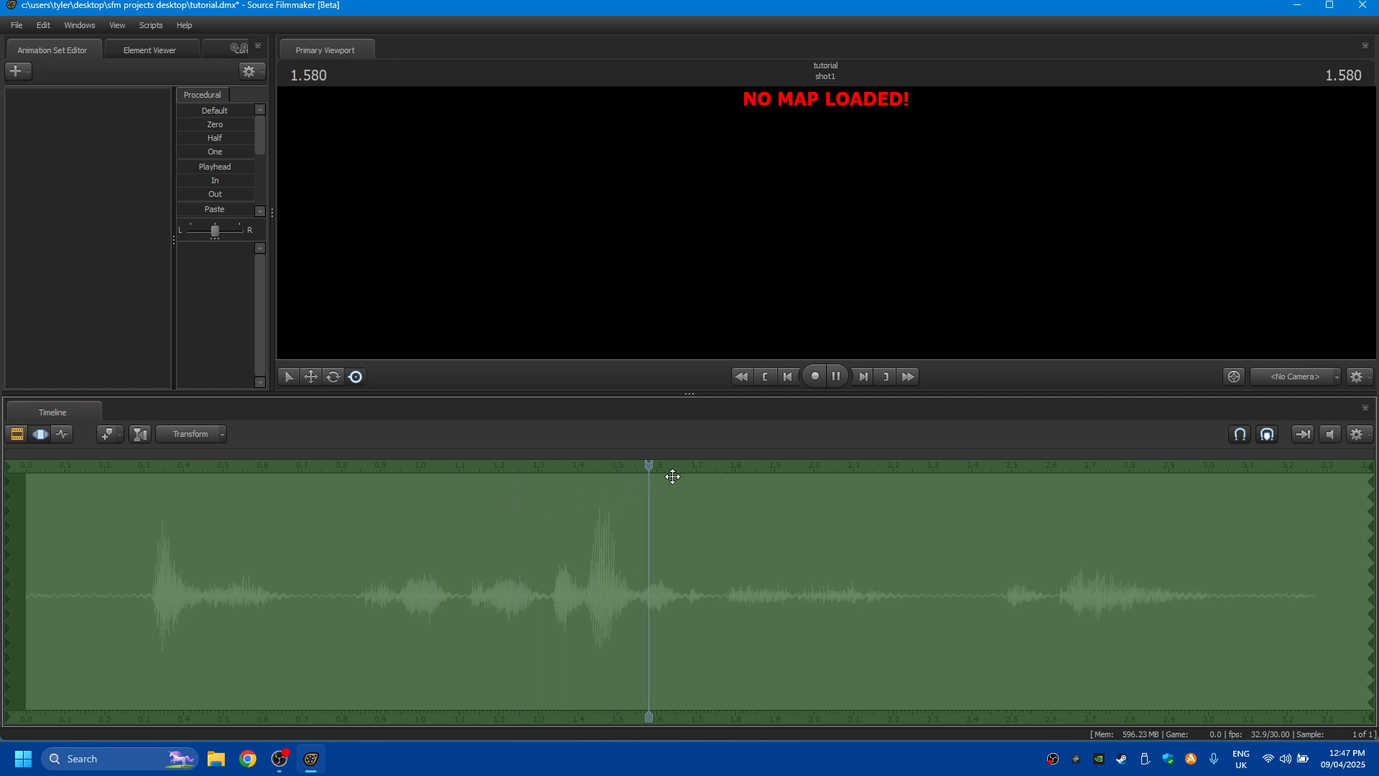
key(space)
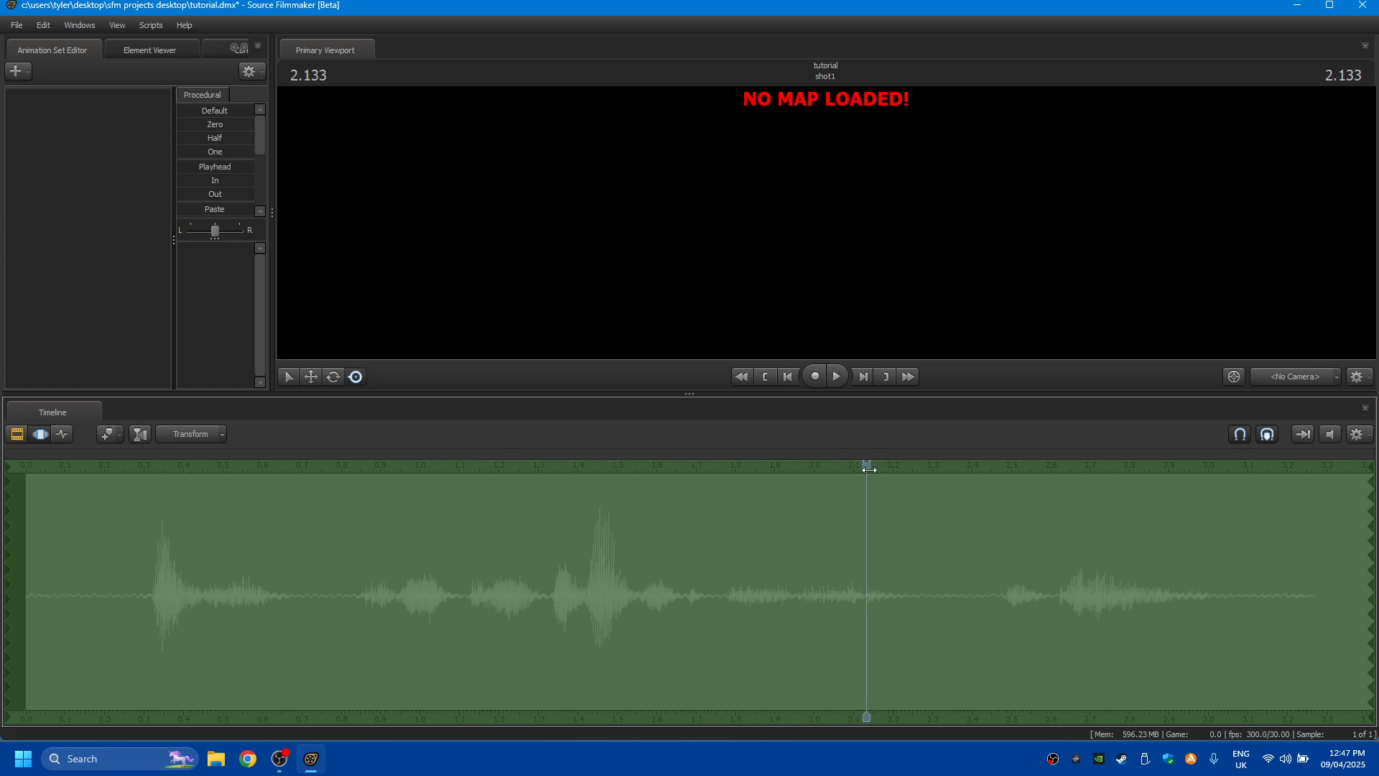
drag(887, 471, 838, 481)
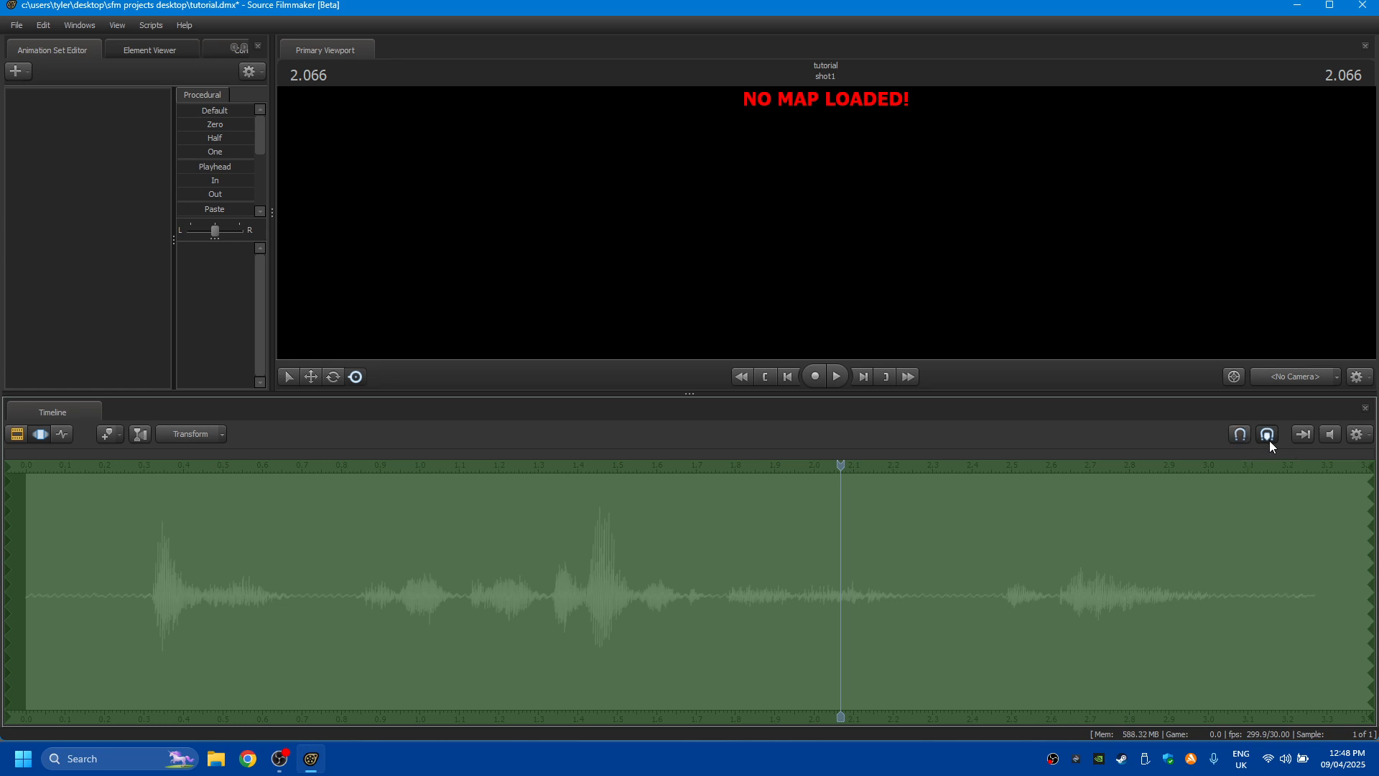
- Turn off frame snapping for the playhead and scrub it freely across the waveform, finishing at the start of the timeline
drag(842, 463, 65, 508)
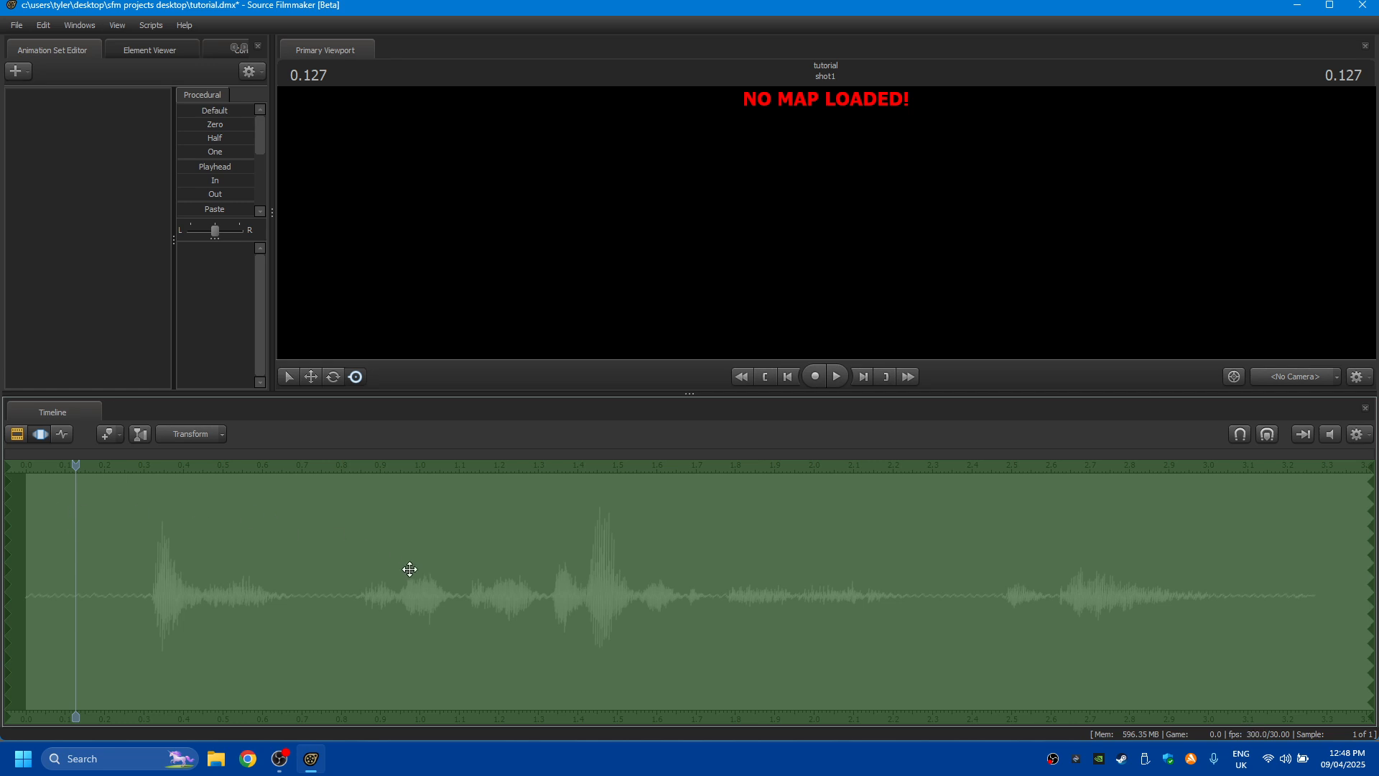
key(Home)
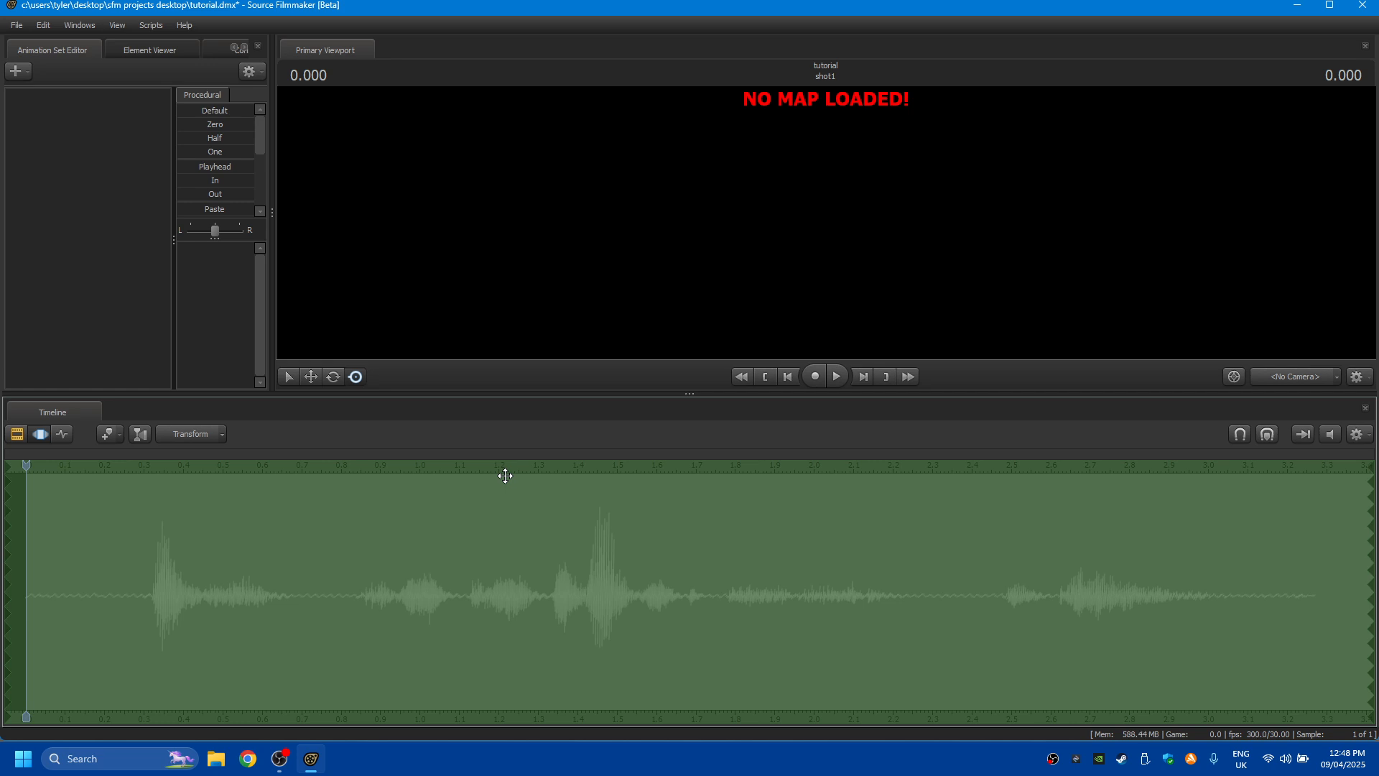
- Play the audio while alternating between reverse and forward playback, stop at the start, and return to the Clip Editor
key(space)
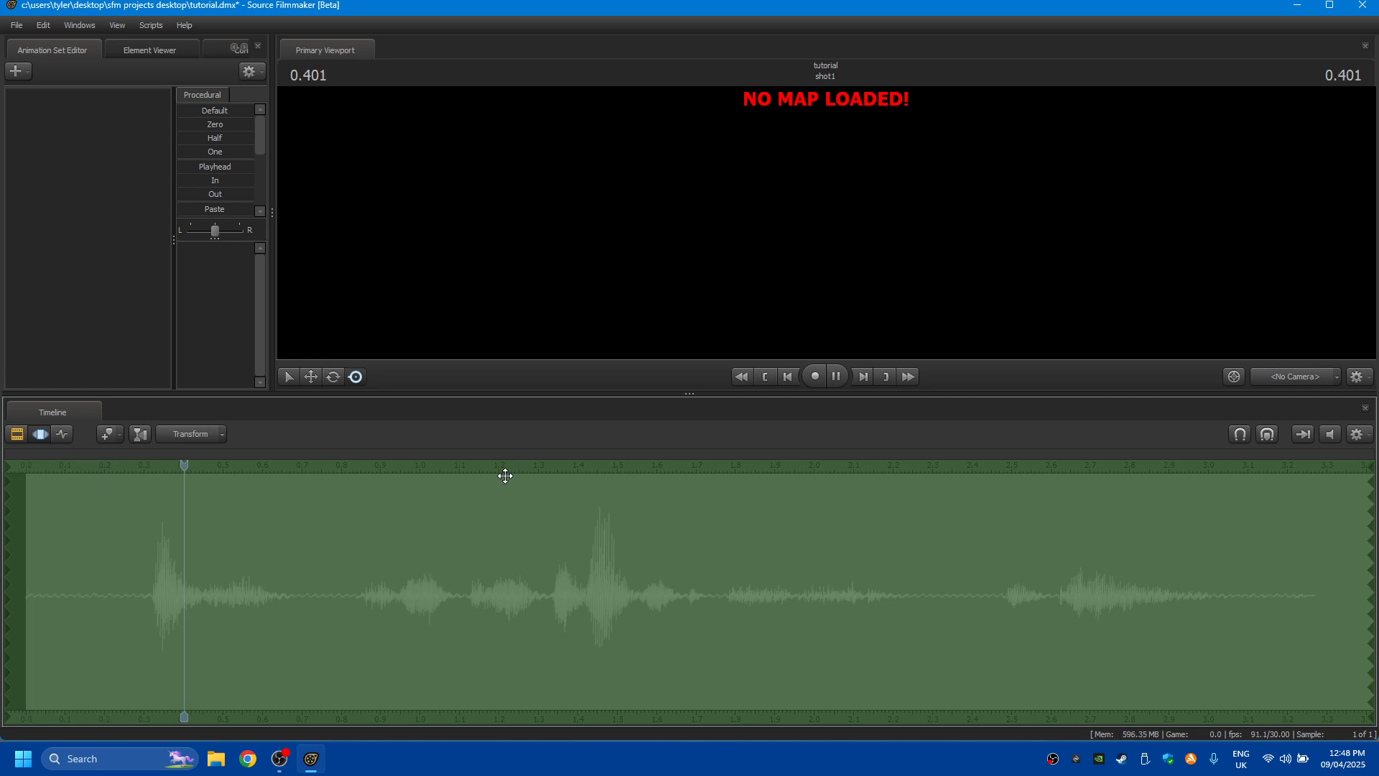
key(j)
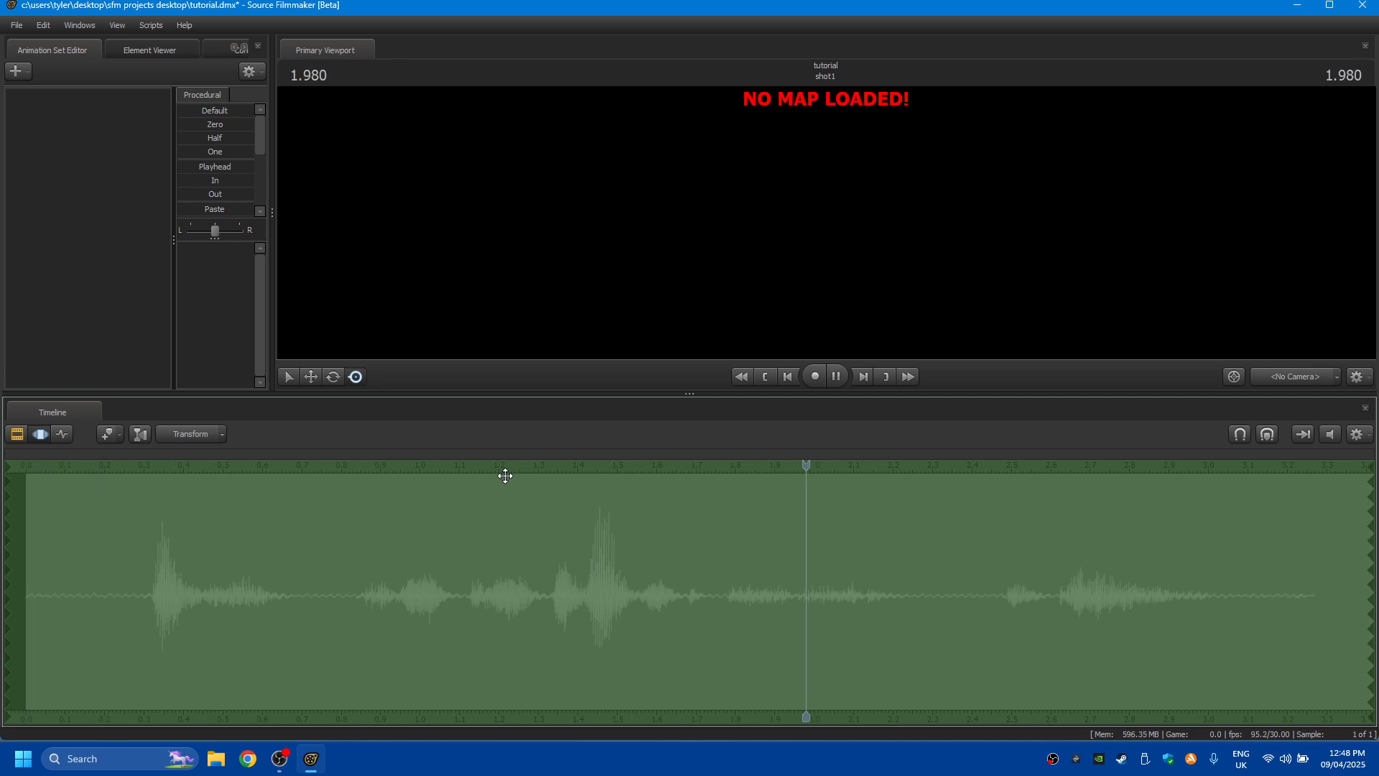
key(l)
key(j)
key(l)
key(j)
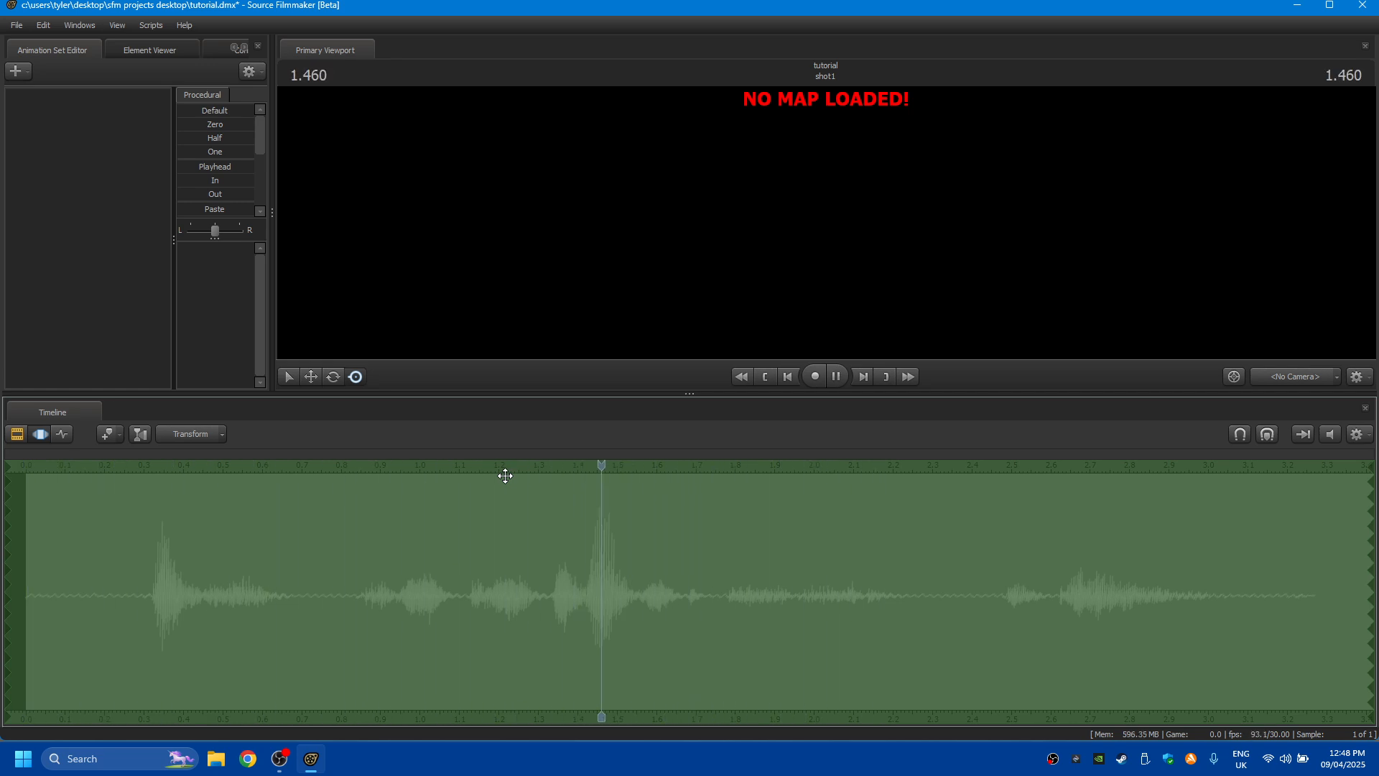
key(l)
key(j)
key(l)
key(space)
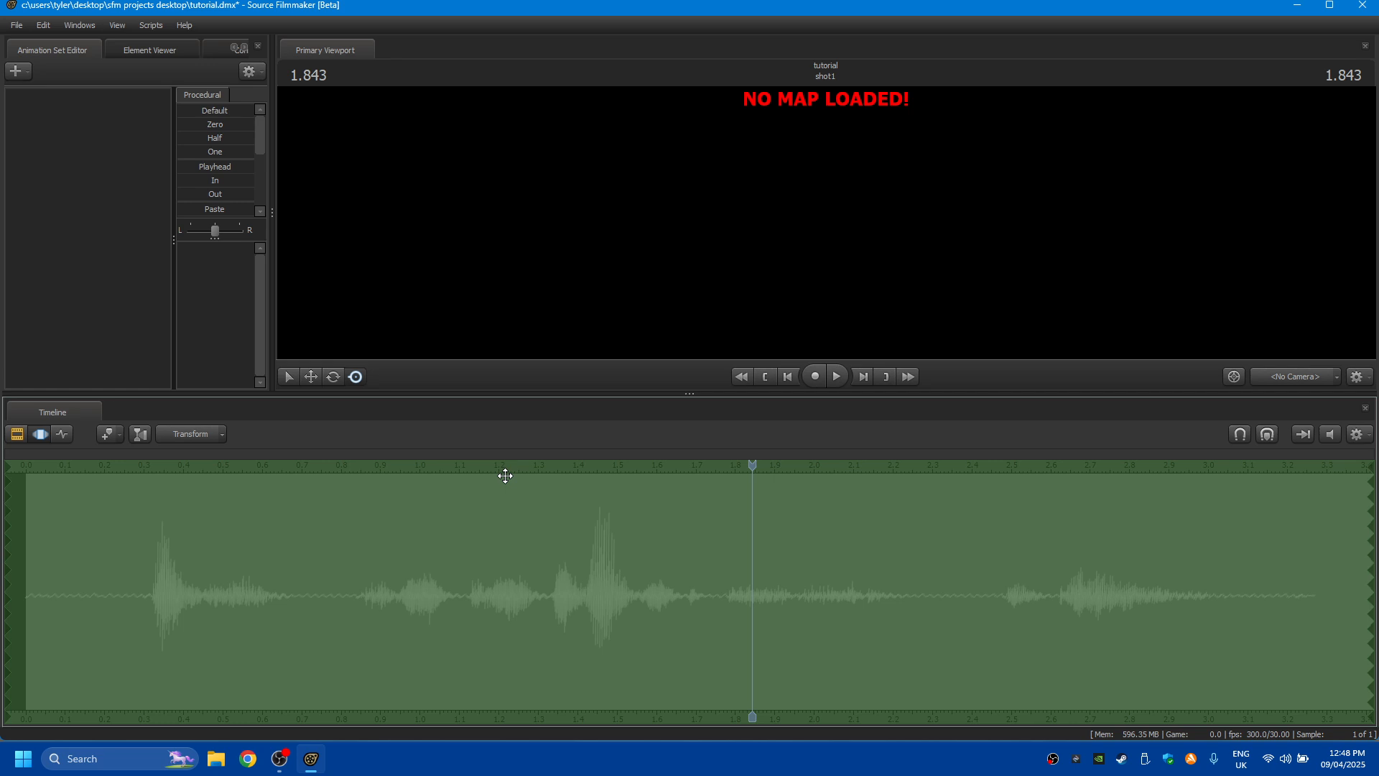
key(Home)
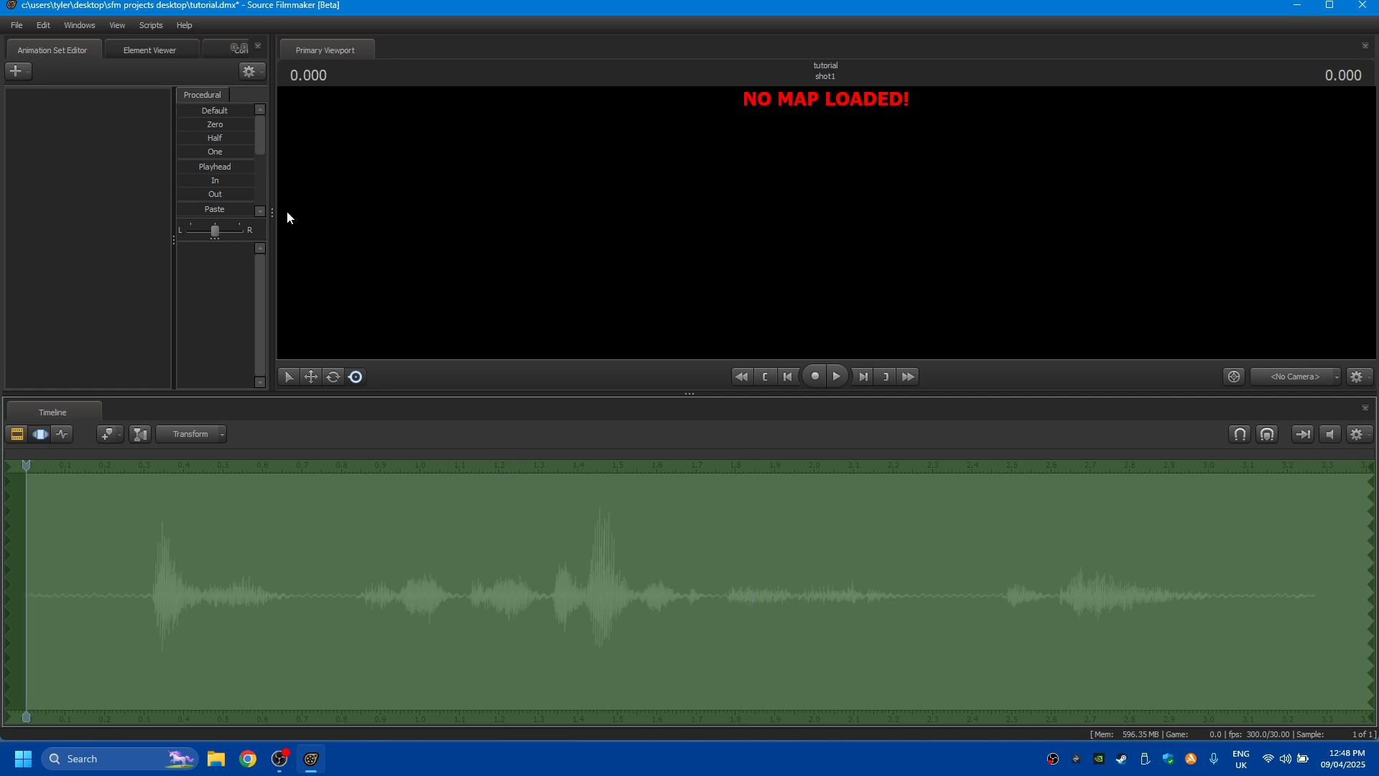
click(21, 438)
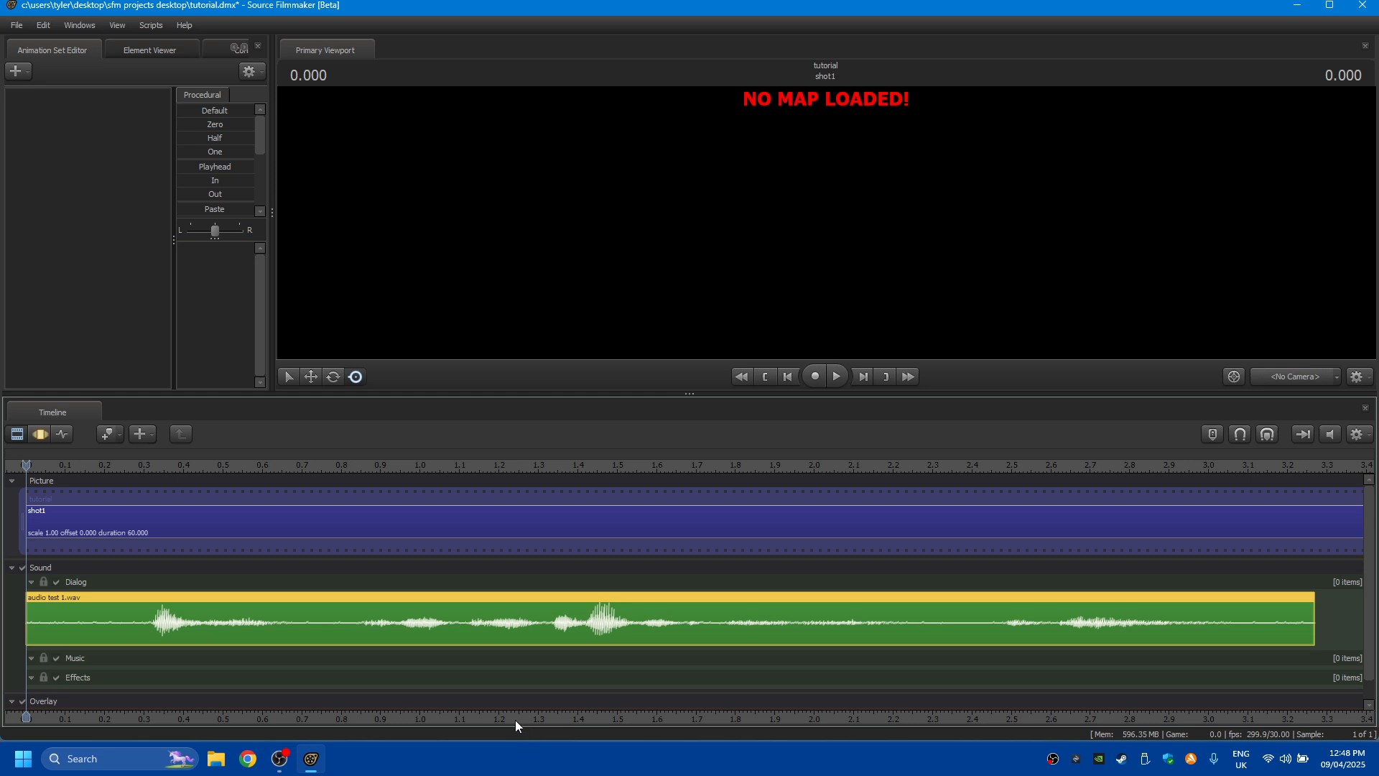